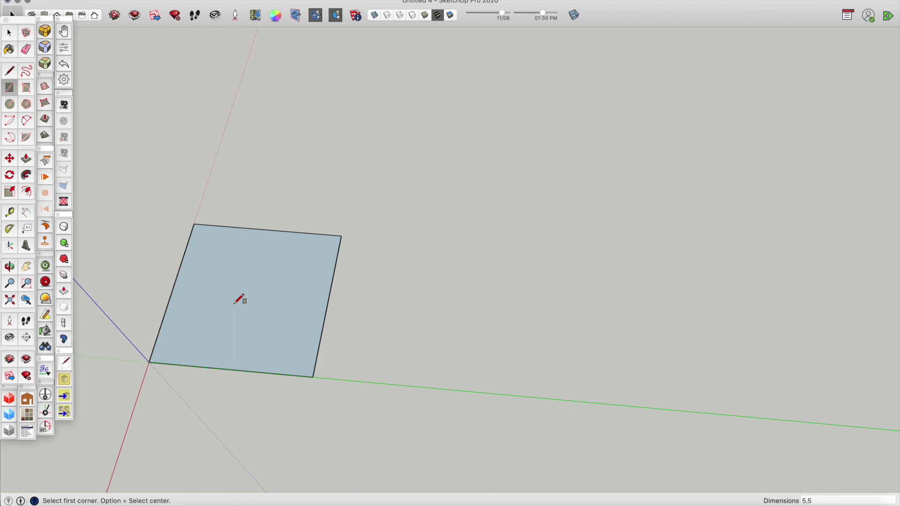
- Extrude the square face upward by 5 inches to form a cube
key("p")
left_click(235, 301)
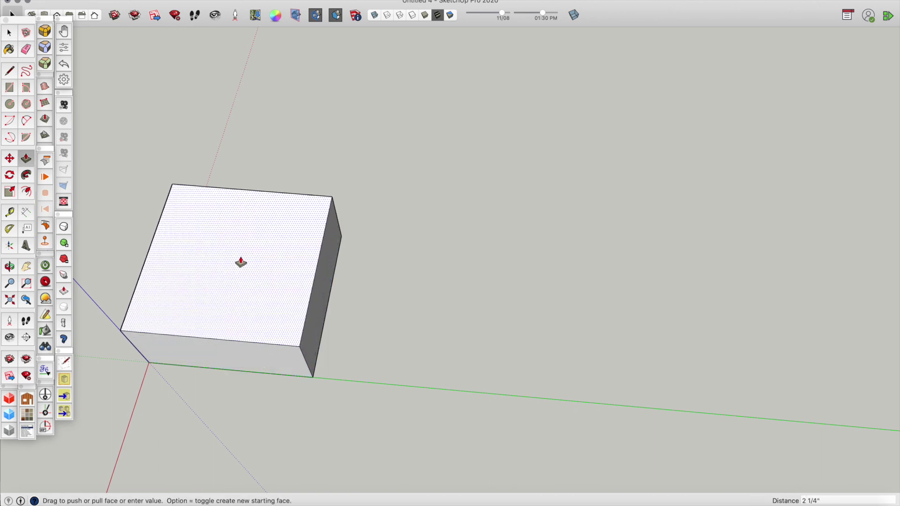
type("5")
key("Return")
- Delete the cube's top face and front face to open up its interior
key("space")
left_click(241, 258)
key("Delete")
left_click(220, 346)
key("Delete")
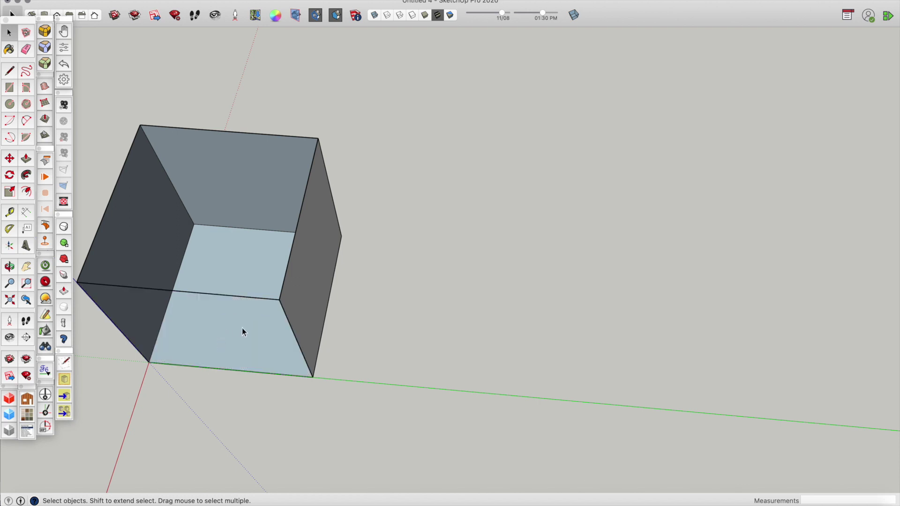
- Draw a diagonal from the bottom front corner to the opposite upper rear corner, then connect the other upper rear corner to its midpoint
key("l")
left_click(312, 377)
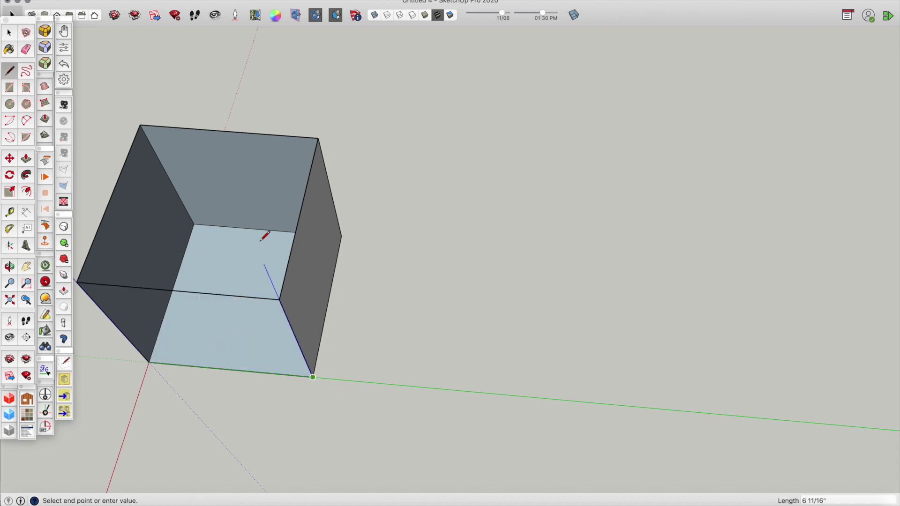
left_click(140, 124)
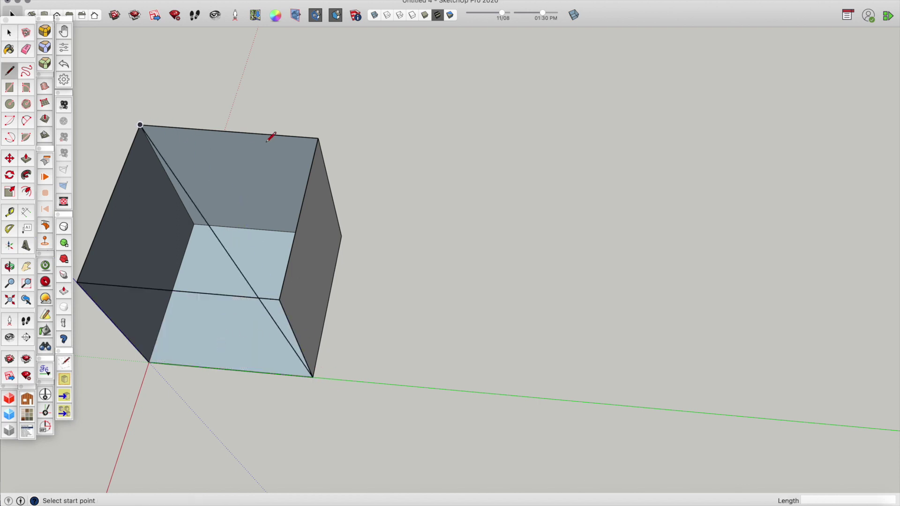
left_click(318, 139)
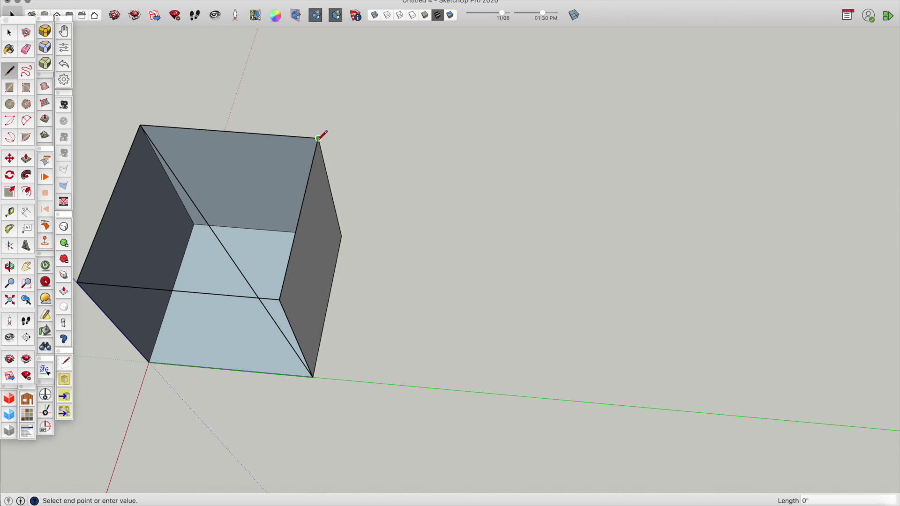
left_click(231, 254)
- Copy the triangular face beside the cube and move its lower vertex onto the green axis
key("space")
left_click(243, 193)
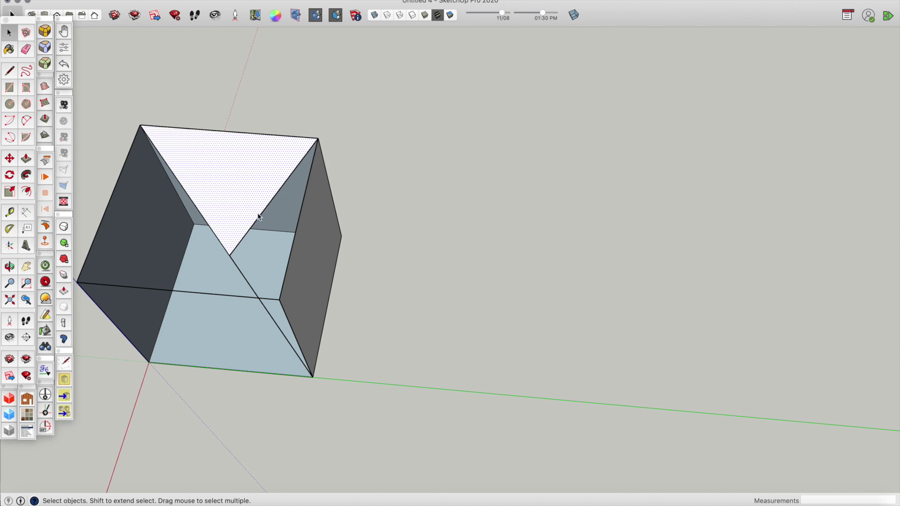
key("t")
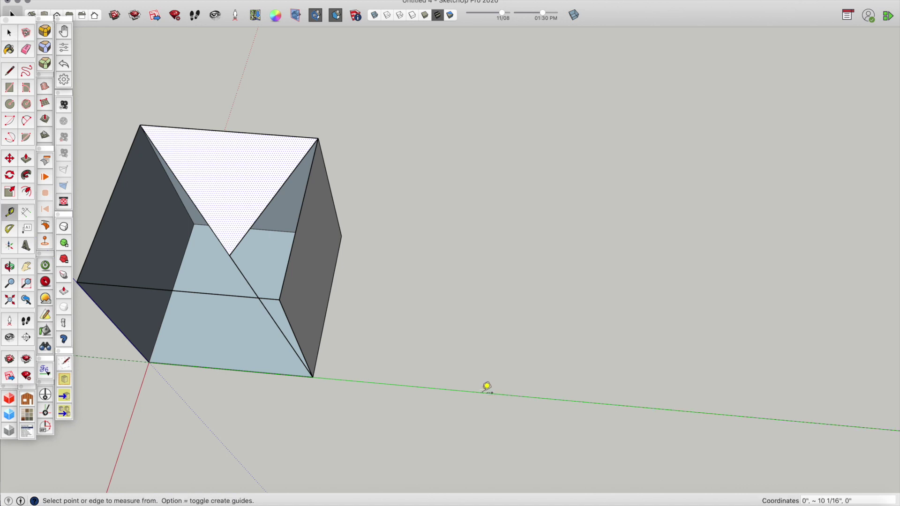
key("super+v")
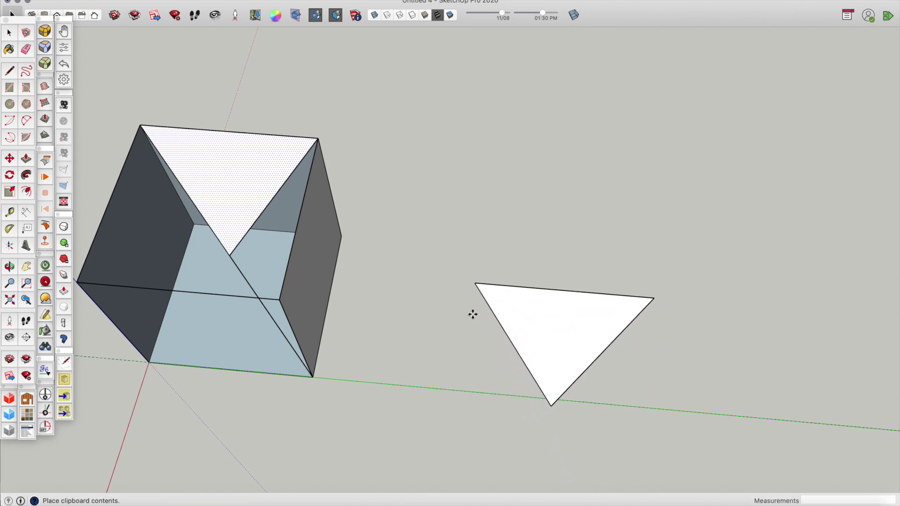
left_click(473, 304)
left_click(551, 387)
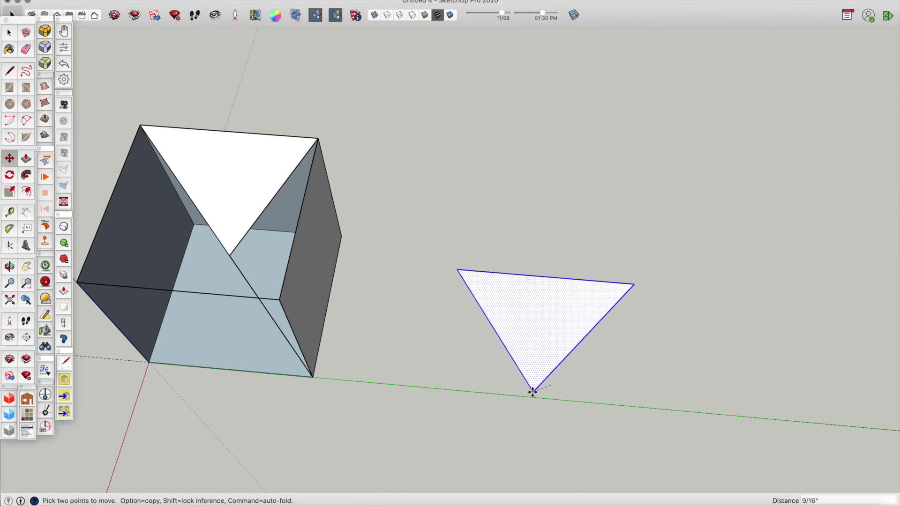
left_click(534, 397)
- Rotate the copied triangle about its vertex on the green axis until it lies flat on the ground plane
key("o")
left_click_drag(534, 399, 384, 455)
key("m")
key("q")
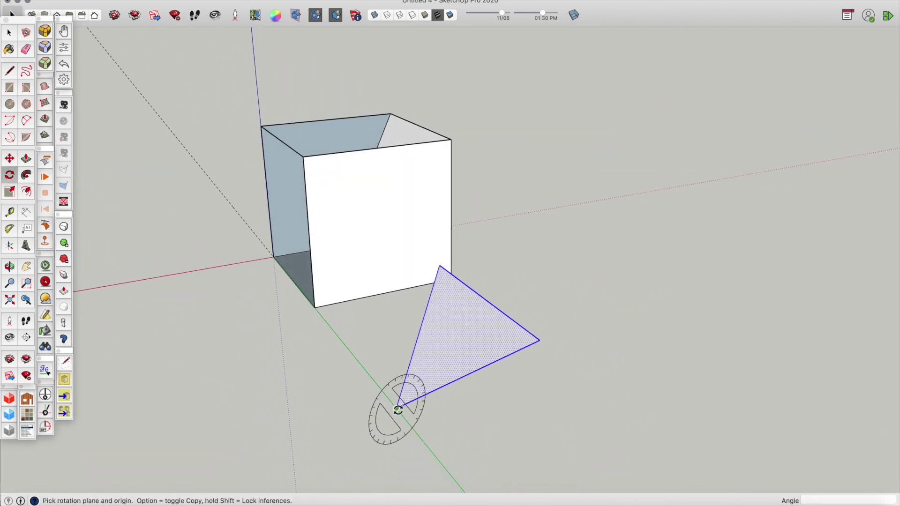
left_click(397, 409)
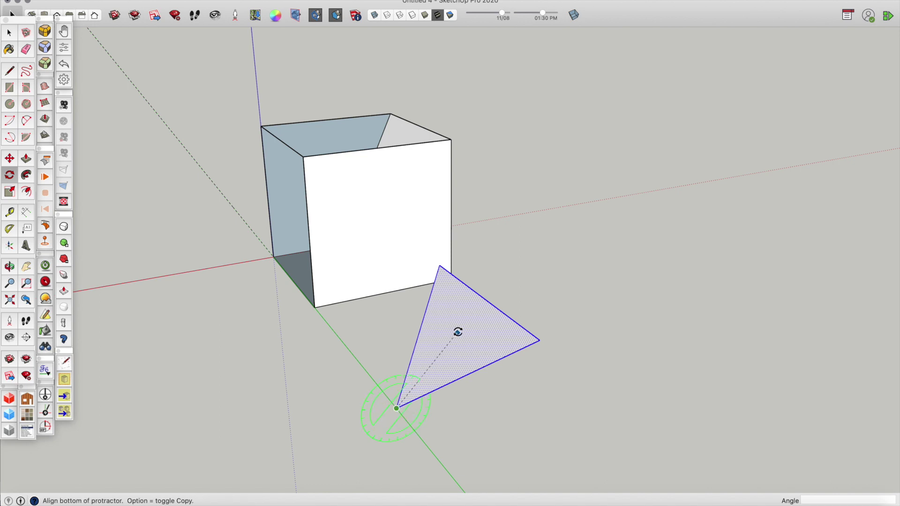
left_click(479, 298)
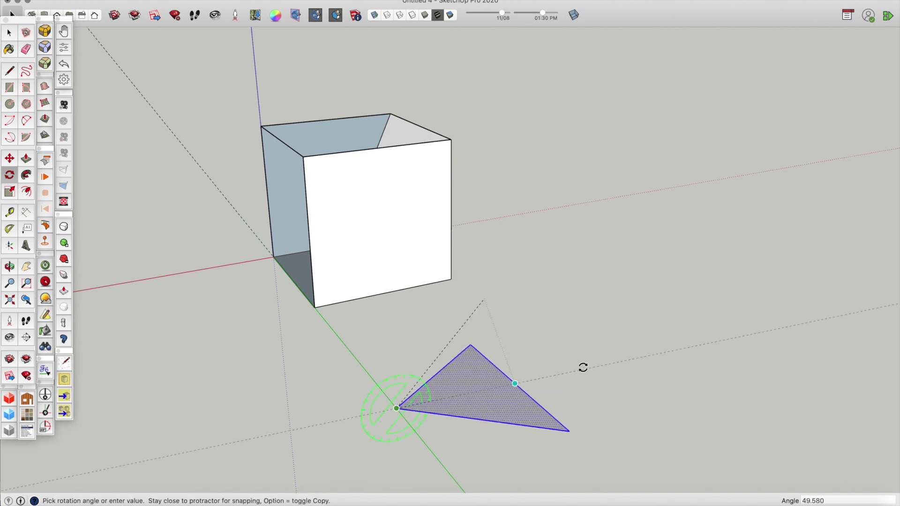
left_click(581, 355)
- Delete the edge opposite the vertex on the green axis, leaving an open V
middle_click_drag(580, 355, 581, 230)
key("space")
left_click(579, 236)
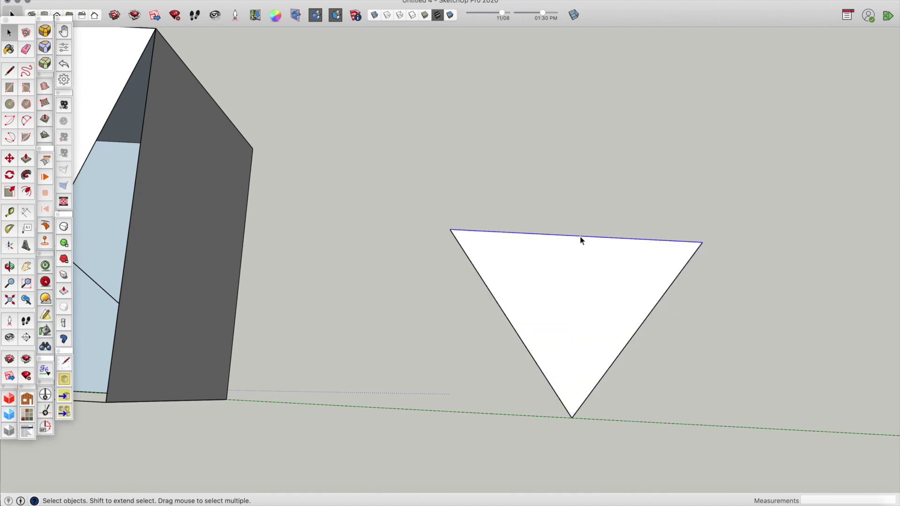
key("Delete")
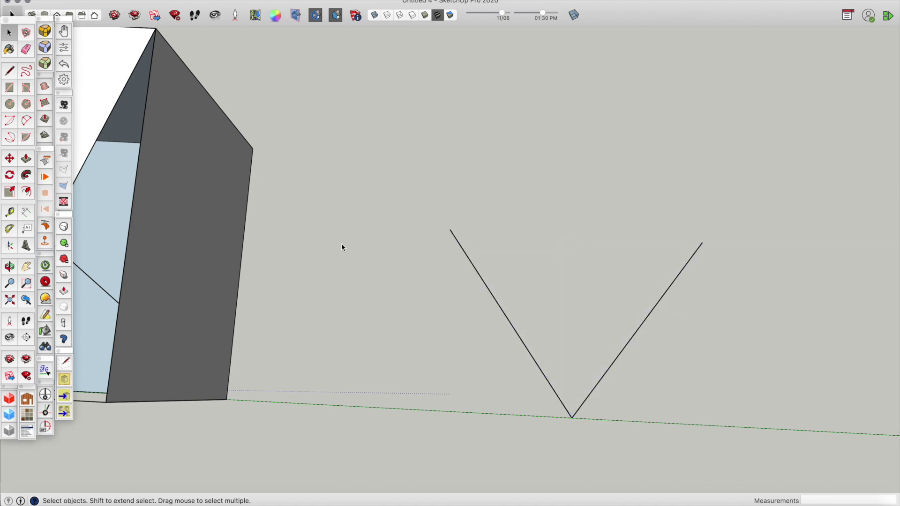
- Draw a 6-segment arc centred on the V's vertex between the two free line ends
left_click(10, 119)
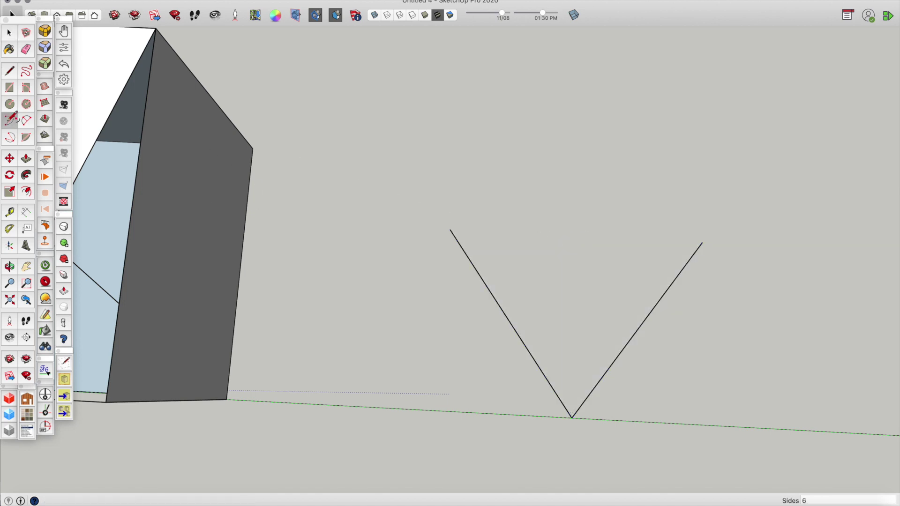
left_click(572, 418)
left_click(450, 230)
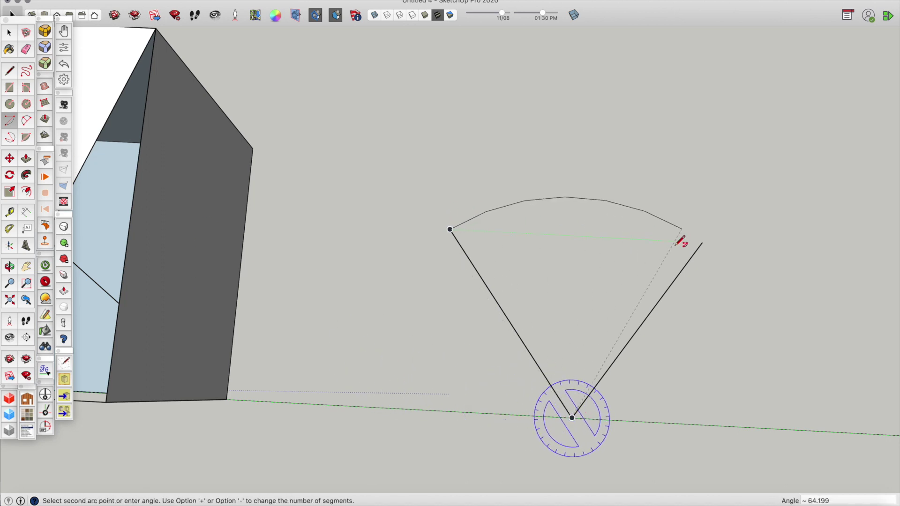
left_click(702, 242)
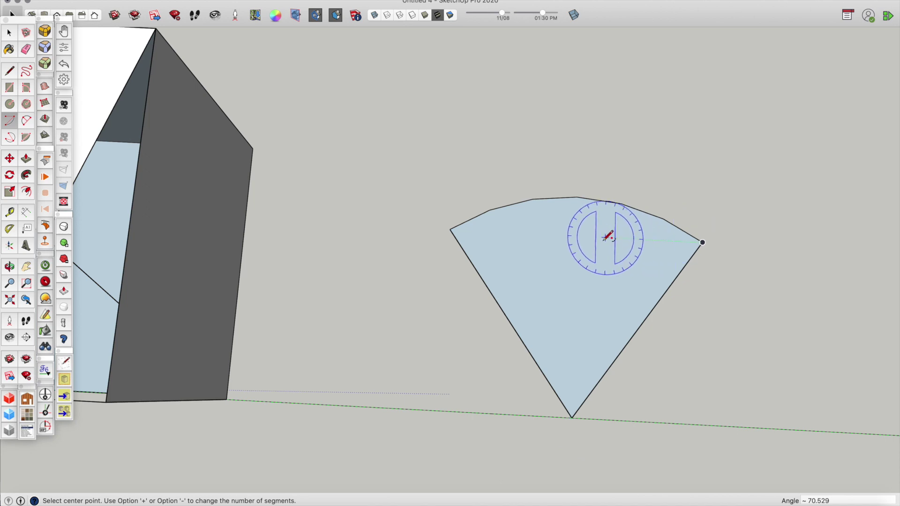
- Rotate-copy the sector's left edge about the apex to the first arc endpoint and repeat it x5 to divide the fan into wedges
key("space")
left_click(534, 360)
key("q")
left_click(572, 418)
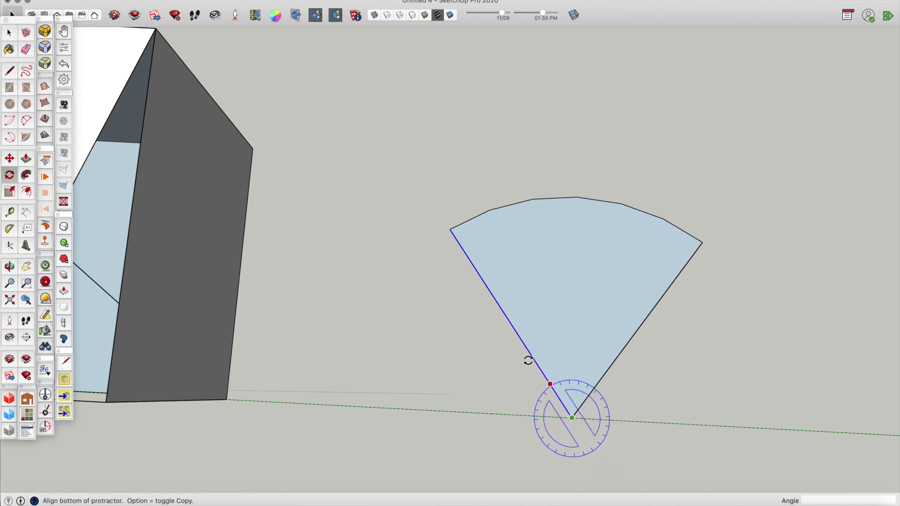
left_click(451, 230)
left_click(489, 209)
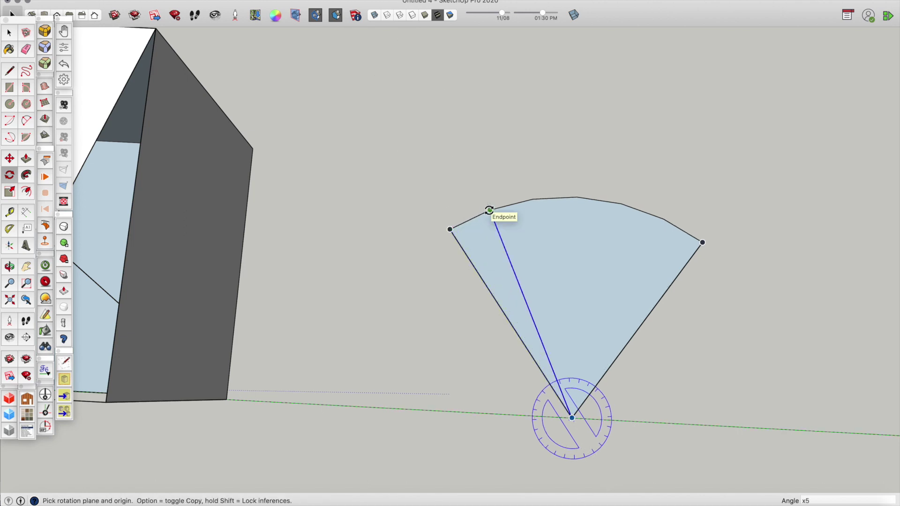
key("Return")
key("space")
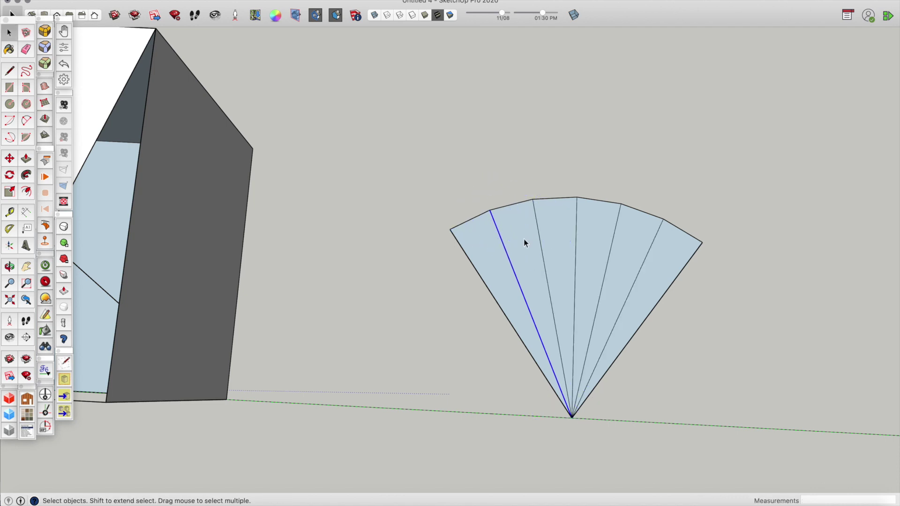
- Group the whole fan and draw a chord across its first two arc segments, outside the group
left_click_drag(404, 157, 712, 448)
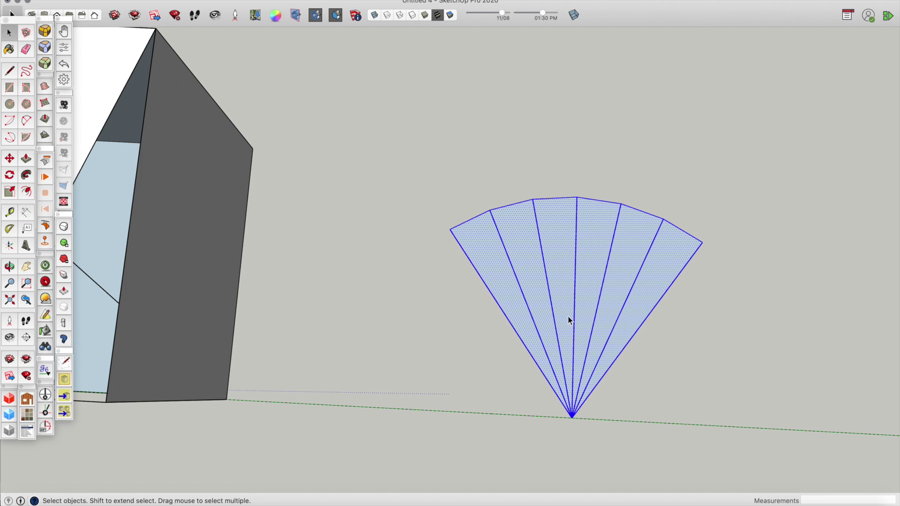
key("super+g")
key("l")
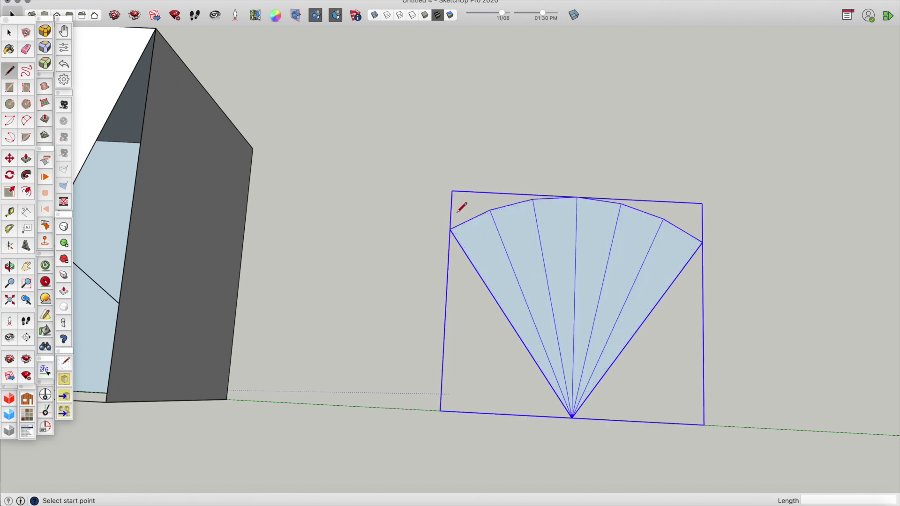
left_click(450, 229)
left_click(532, 200)
key("space")
- Move the chord to the fan's apex and rotate it there until it lies along the fan's left edge
left_click(491, 220)
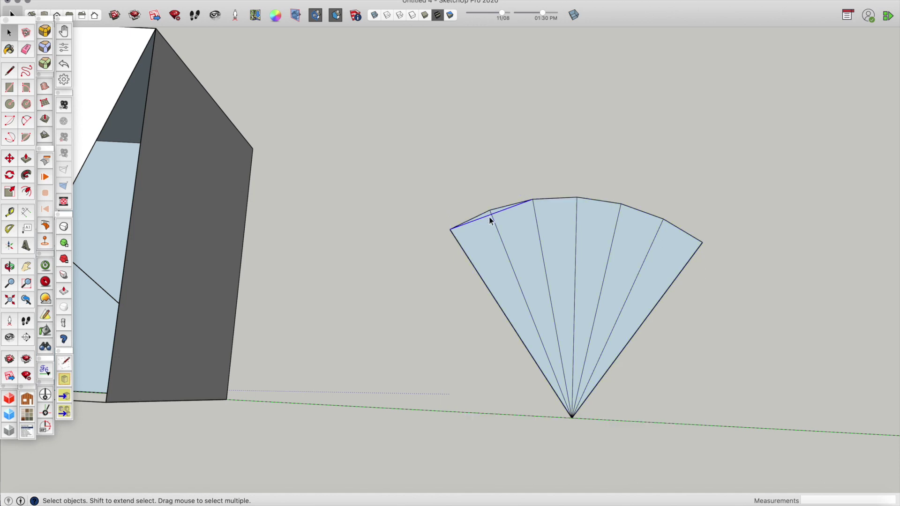
key("m")
left_click(454, 228)
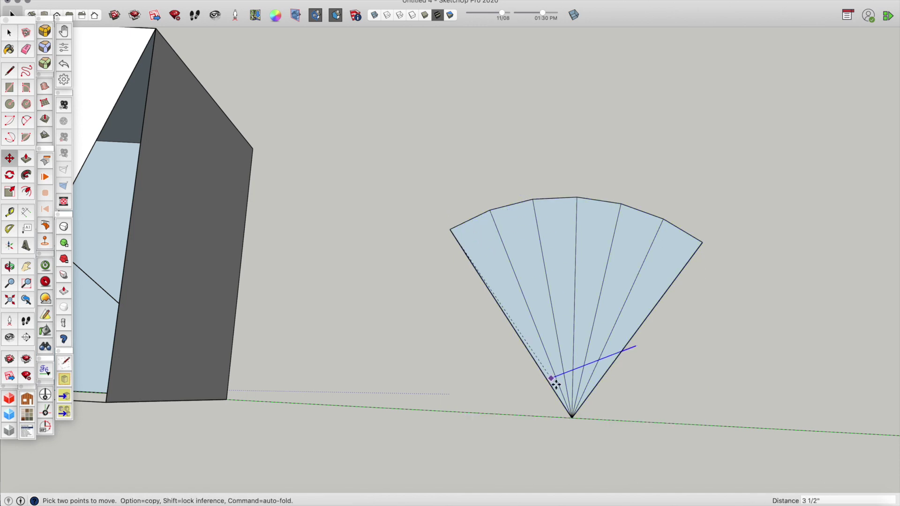
left_click(572, 417)
key("q")
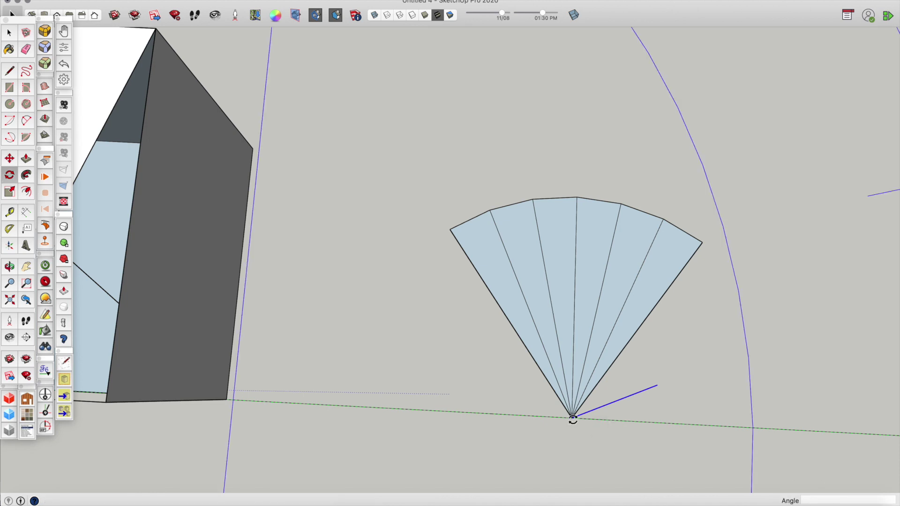
left_click(572, 418)
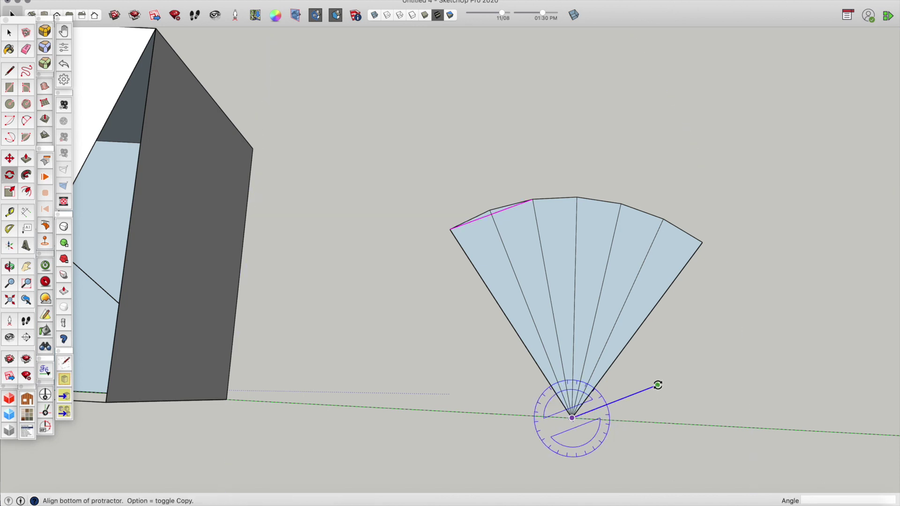
left_click(657, 381)
left_click(524, 342)
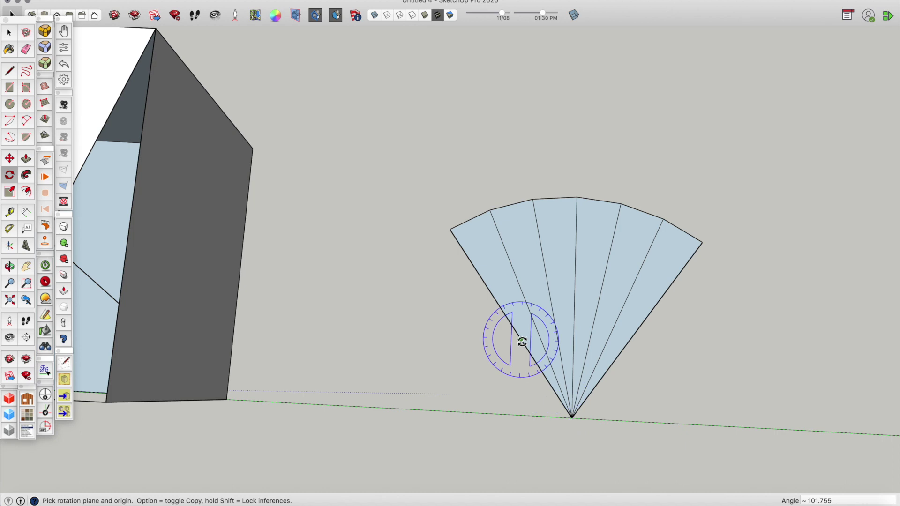
key("space")
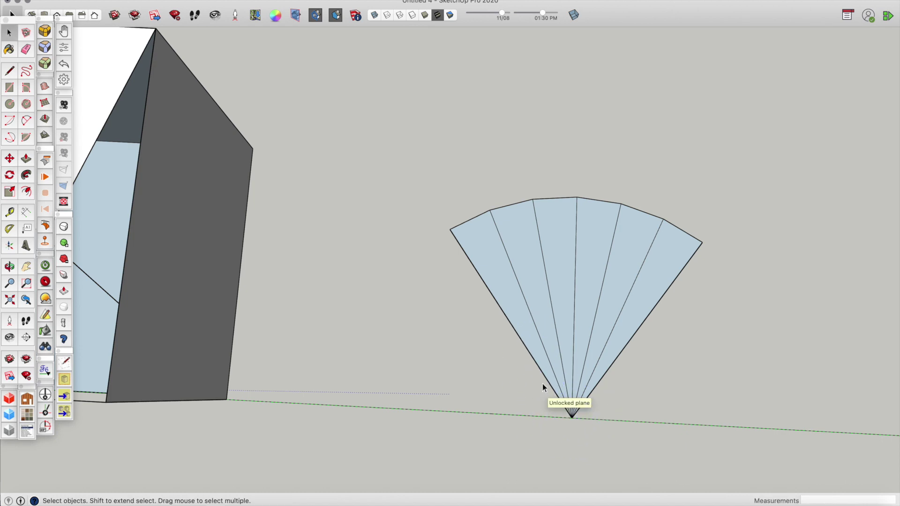
- Rotate-copy the short line about the apex onto the adjacent spoke of the fan
key("q")
left_click(572, 418)
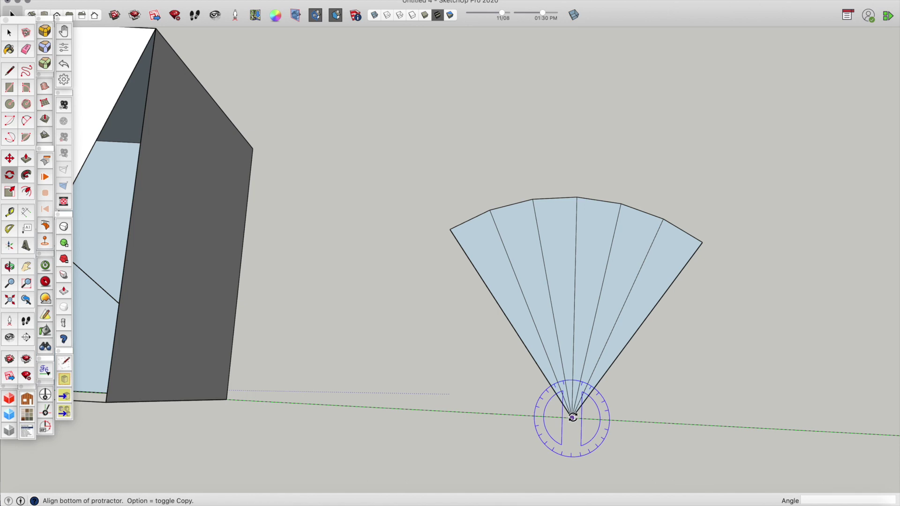
left_click(524, 345)
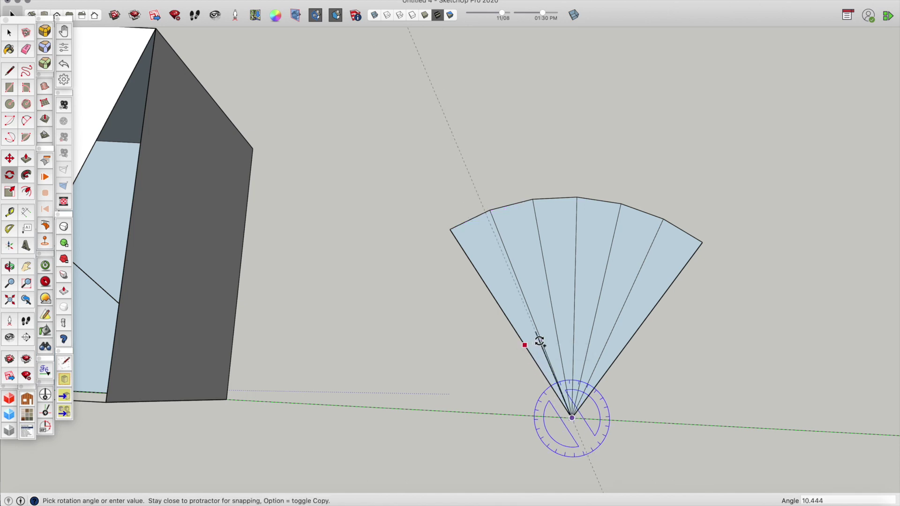
key("Escape")
key("space")
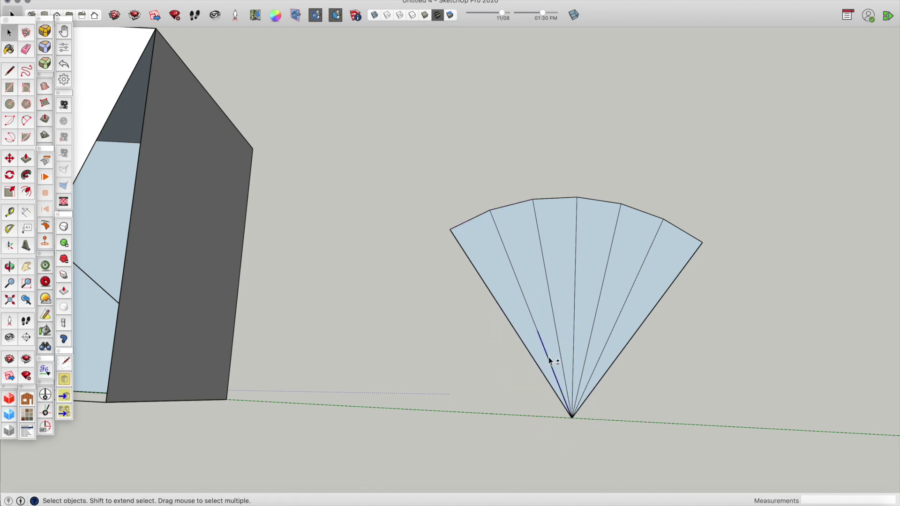
- Copy the short line on the second spoke to the upper end of the left-edge line and rotate it there toward the apex
key("m")
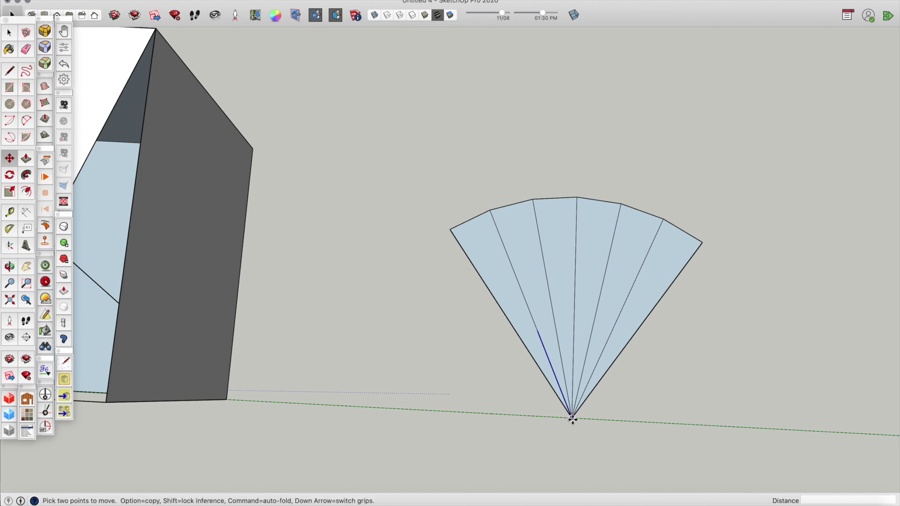
left_click(572, 418)
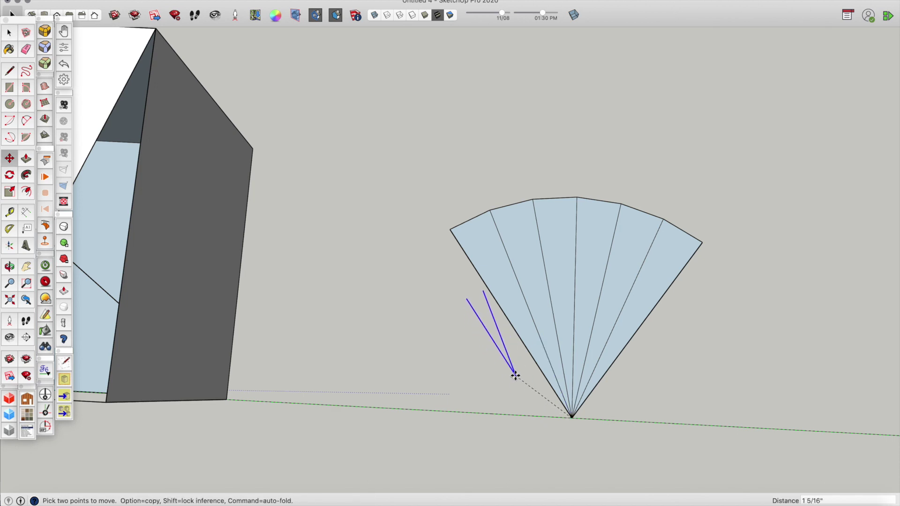
key("alt")
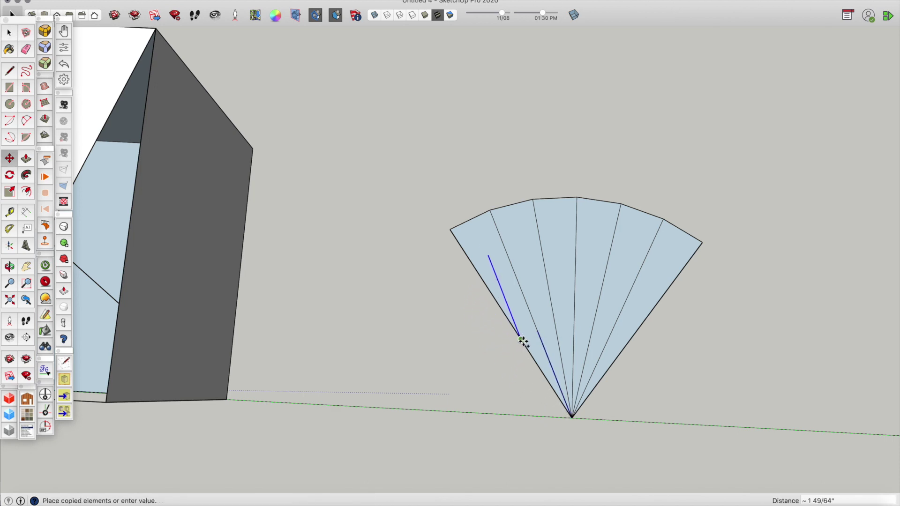
left_click(522, 341)
key("q")
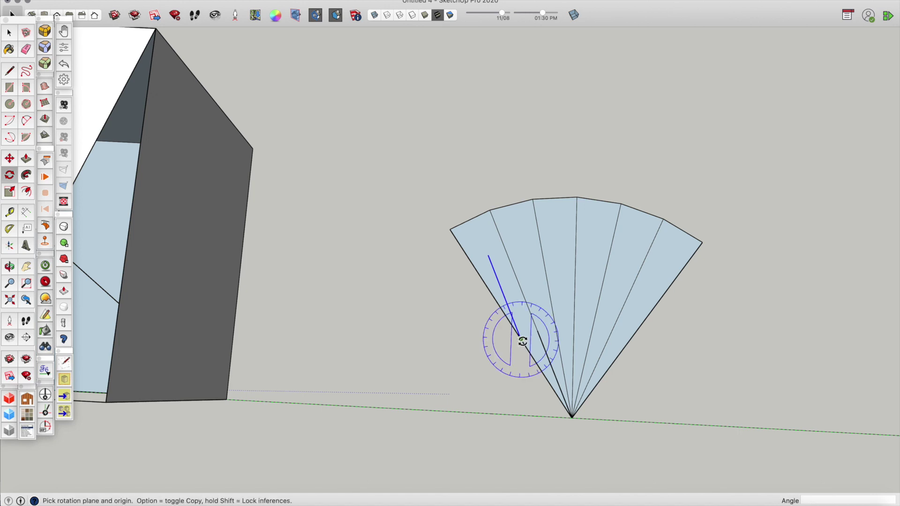
left_click(522, 340)
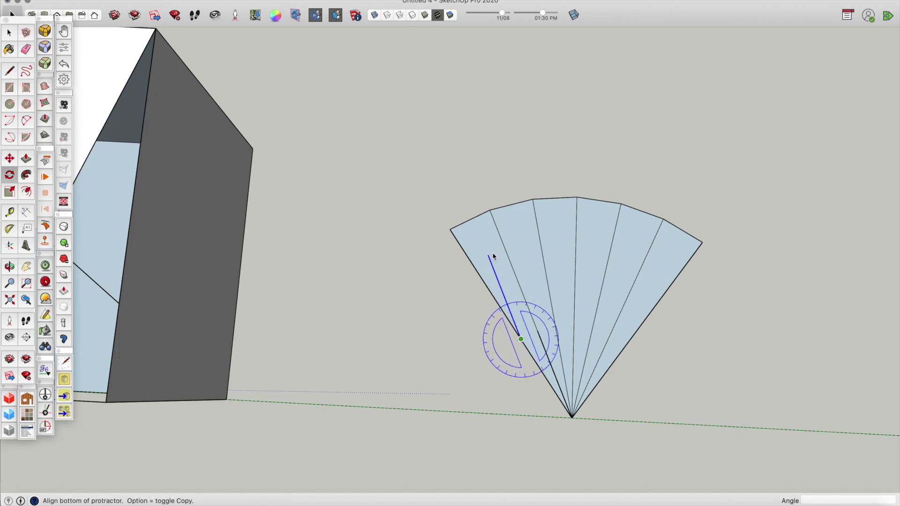
left_click(488, 255)
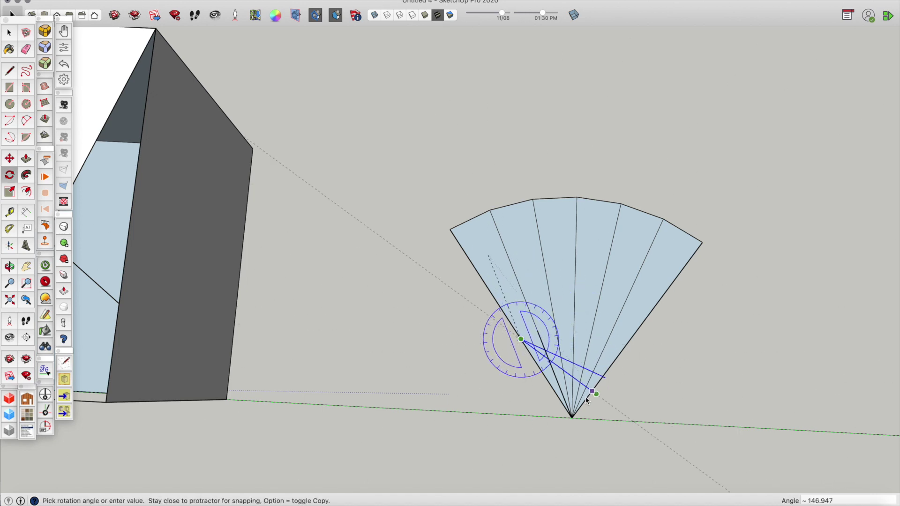
left_click(571, 419)
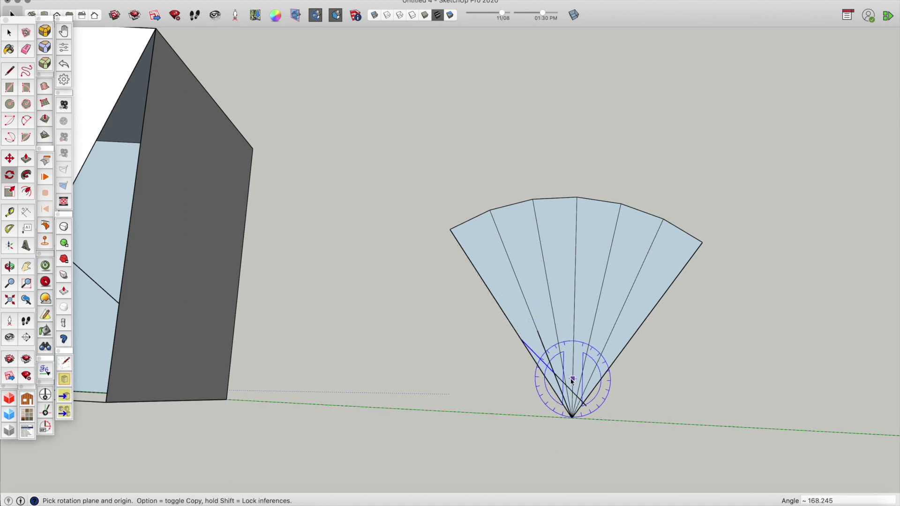
- Delete the excess line pieces near the apex, keeping only the bent two-segment path from the left edge via the second spoke
key("space")
left_click(569, 389)
left_click(569, 387)
key("Delete")
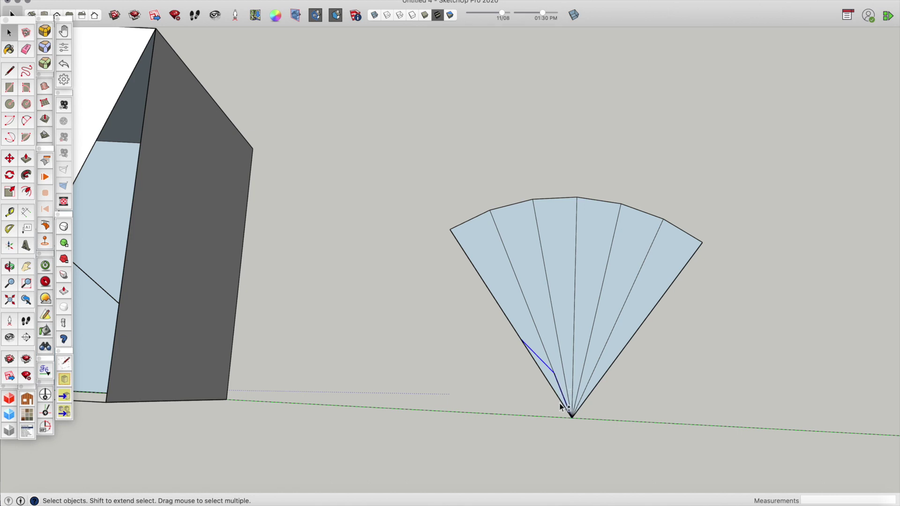
- Move the bent path off the fan onto the green axis and rotate it until both of its ends lie on that axis
key("m")
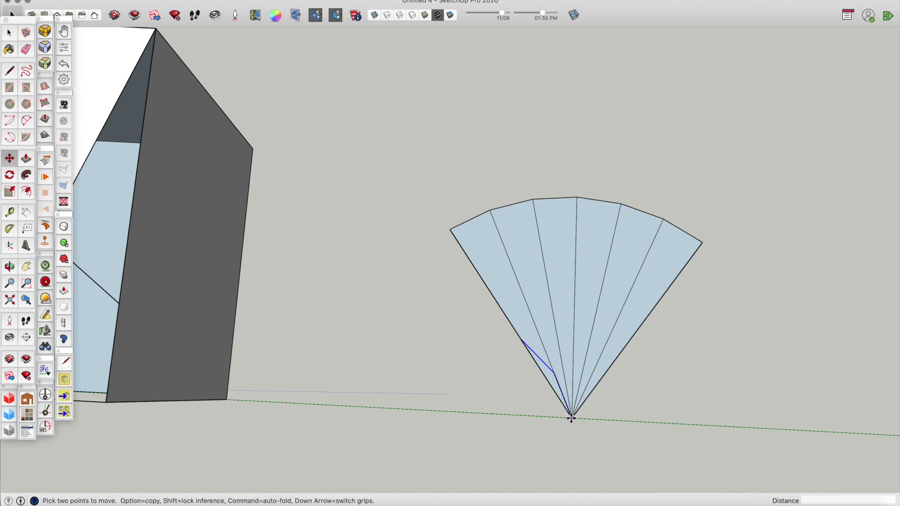
left_click(567, 417)
left_click(502, 414)
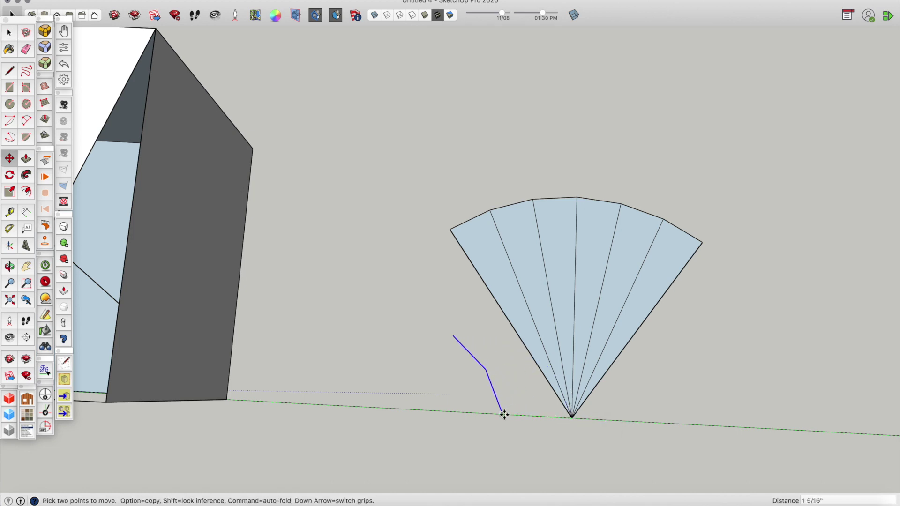
key("q")
left_click(503, 415)
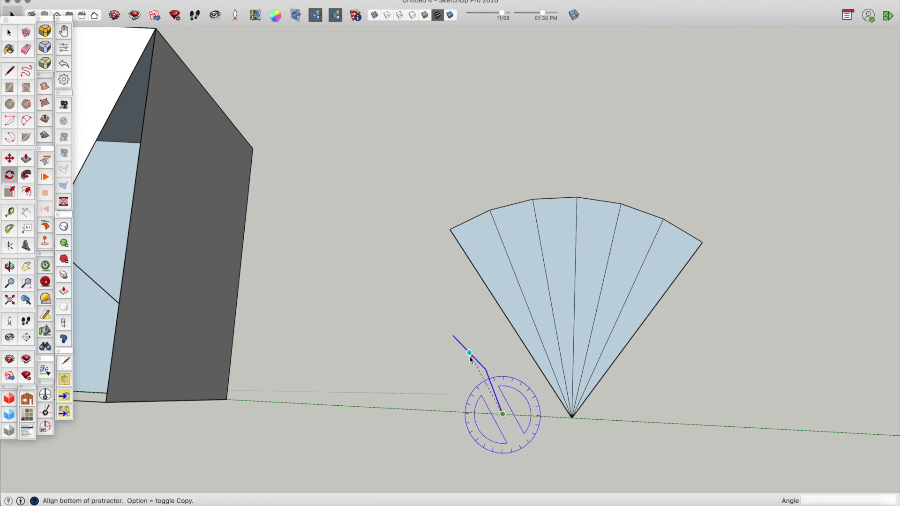
left_click(454, 336)
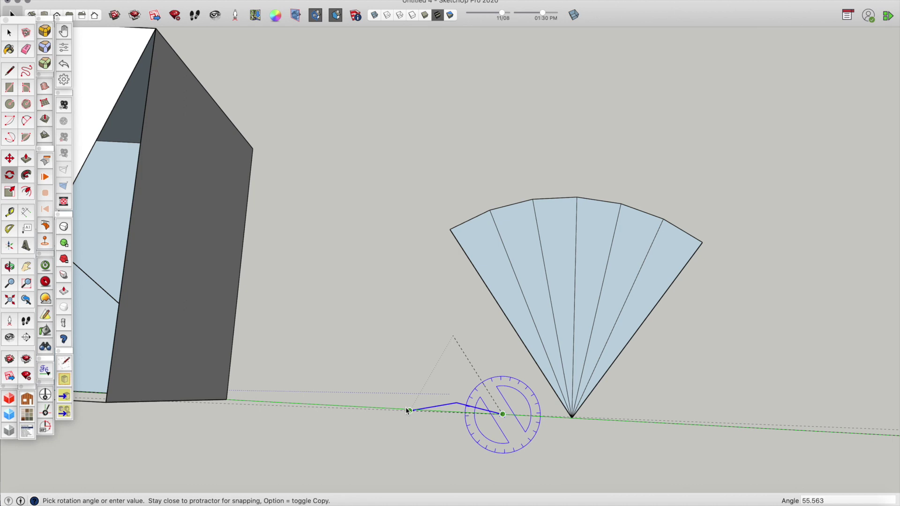
scroll(407, 411, "up", 5)
left_click(413, 412)
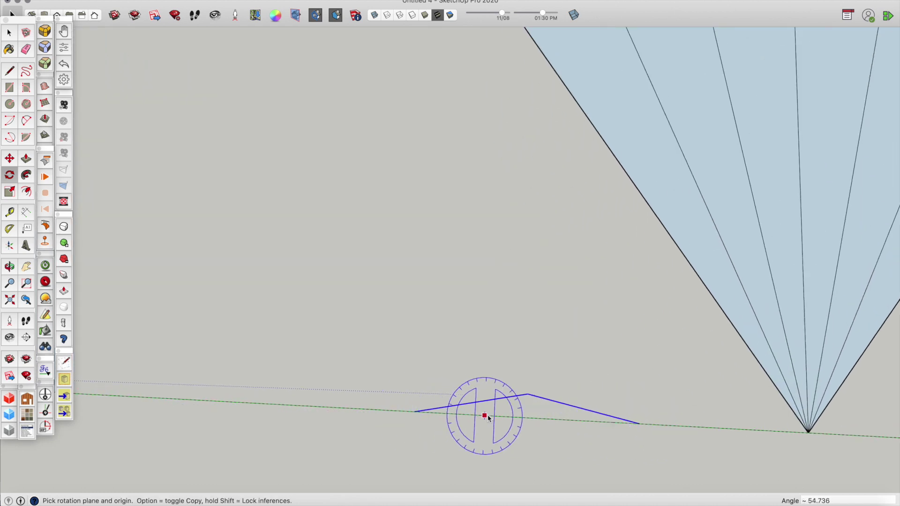
- Group the two segments of the bent path
key("space")
left_click_drag(449, 393, 646, 469)
key("super+g")
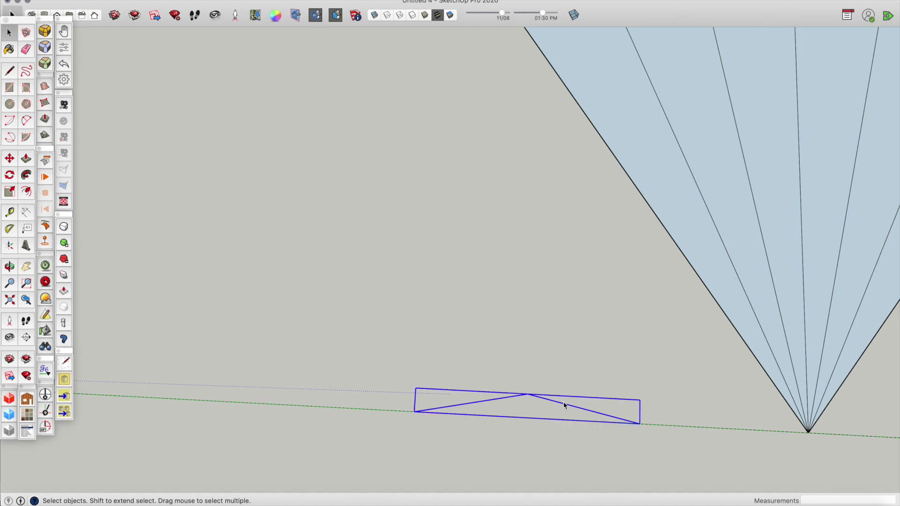
- Draw concentric circles of 3/32" and 3/16" radius at the path's left end and delete the inner disc to form a ring
scroll(468, 424, "up", 3)
key("c")
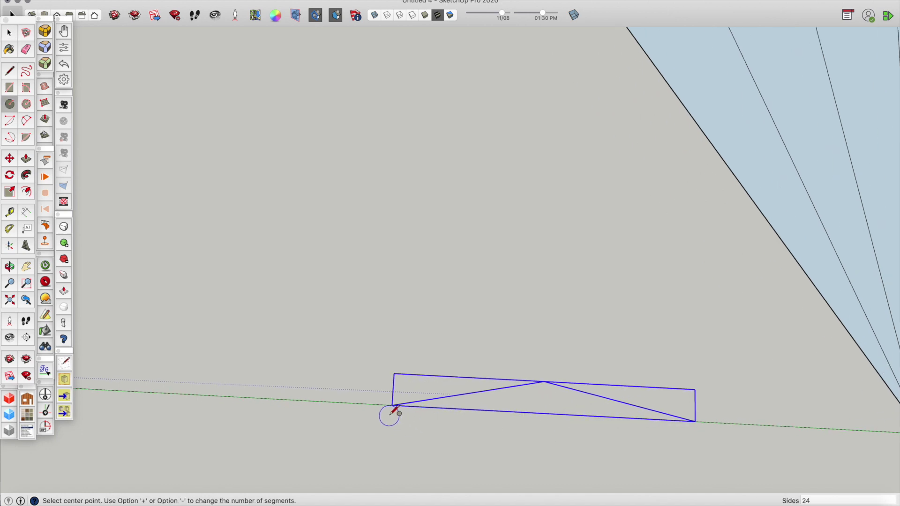
left_click(394, 404)
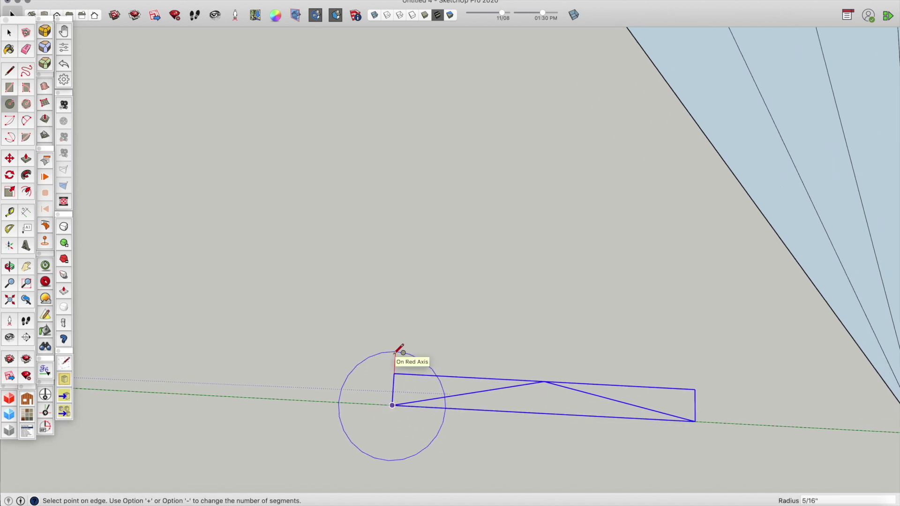
type("3/32")
key("Return")
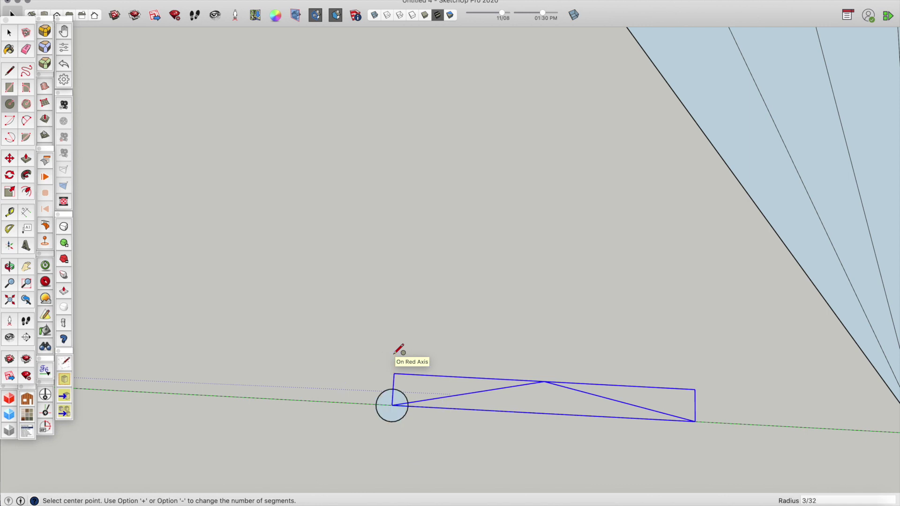
left_click(392, 405)
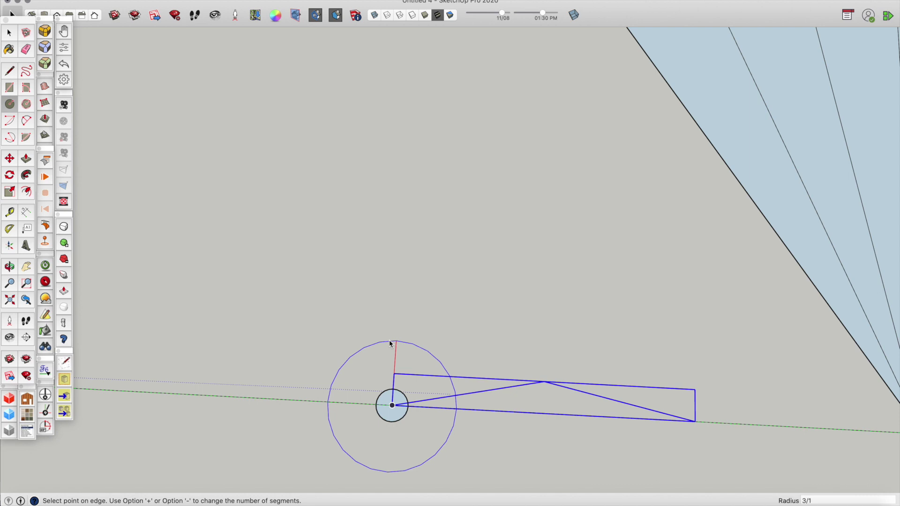
key("Return")
key("space")
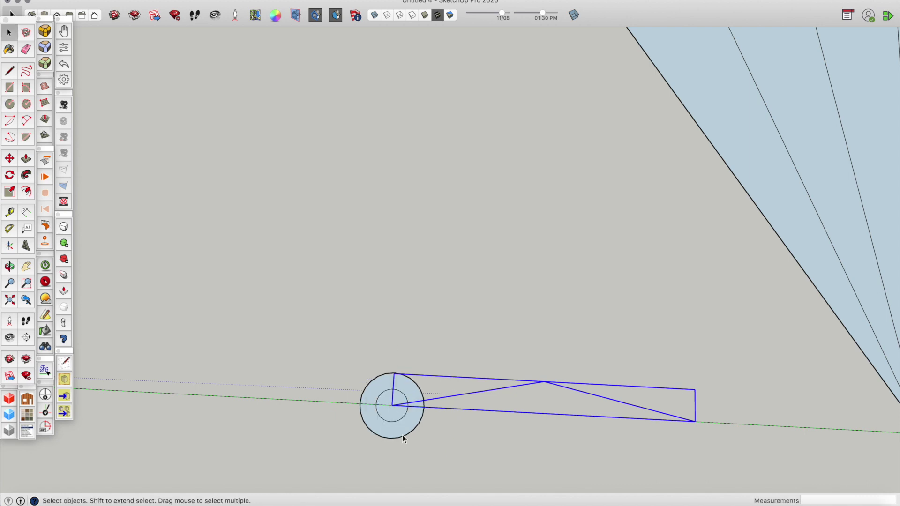
left_click(386, 416)
key("Delete")
- Copy the ring by its centre to the path's middle bend and to its right end
left_click_drag(336, 348, 425, 456)
key("m")
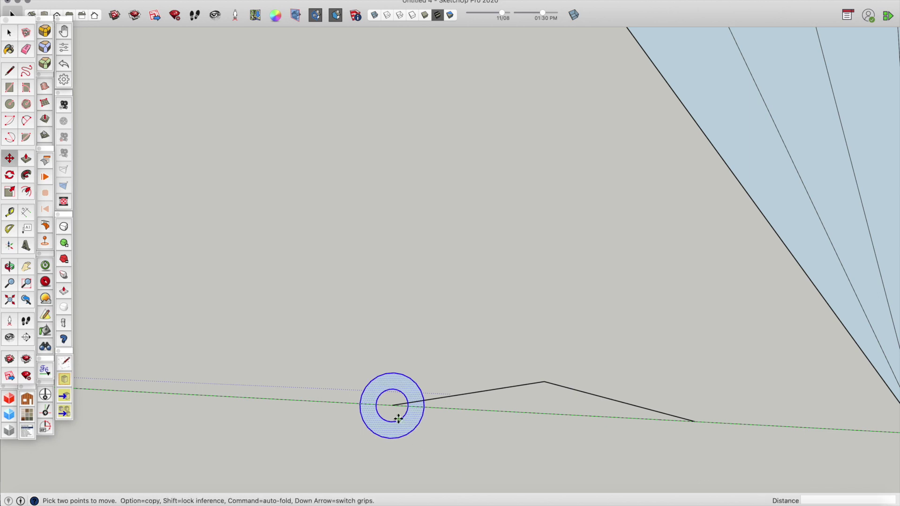
key("alt")
left_click(392, 406)
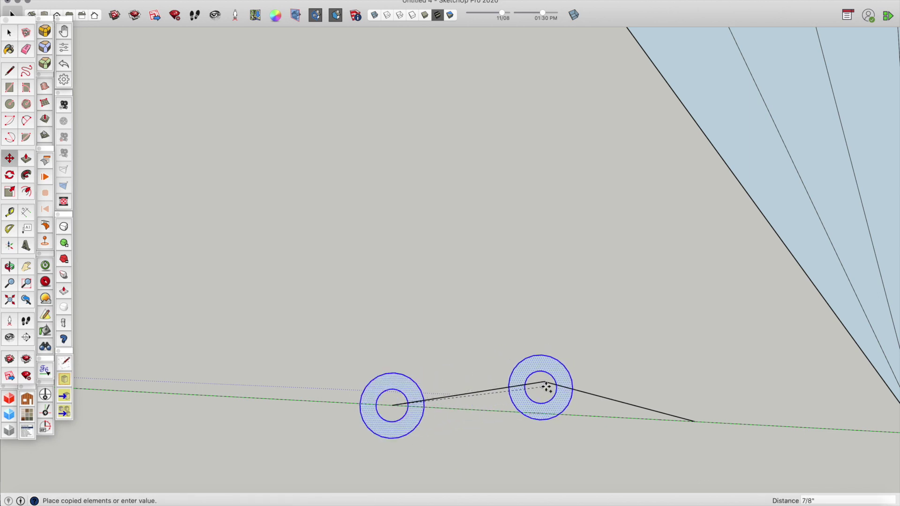
left_click(545, 383)
left_click(545, 382)
key("alt")
left_click(695, 422)
key("space")
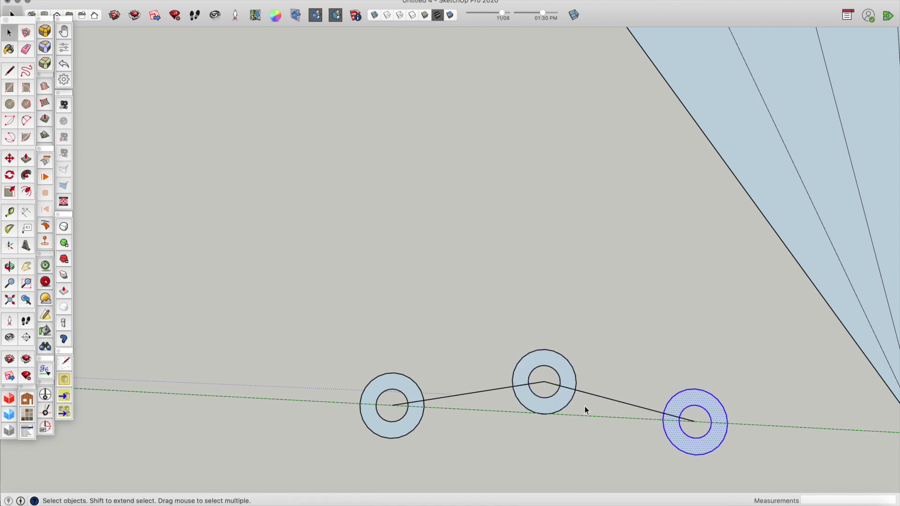
- Place parallel guides 1/8" to either side of both path segments
key("t")
left_click(469, 393)
left_click(468, 377)
left_click(468, 394)
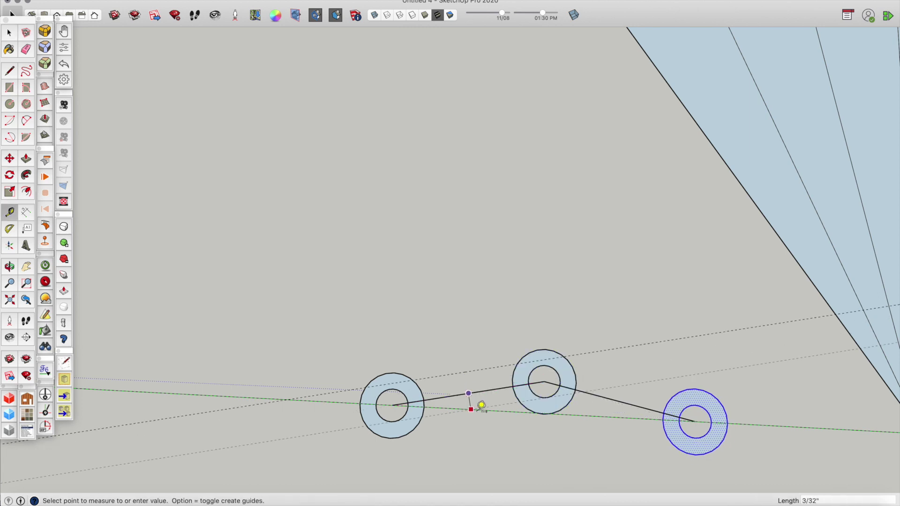
left_click(477, 439)
left_click(644, 407)
left_click(652, 380)
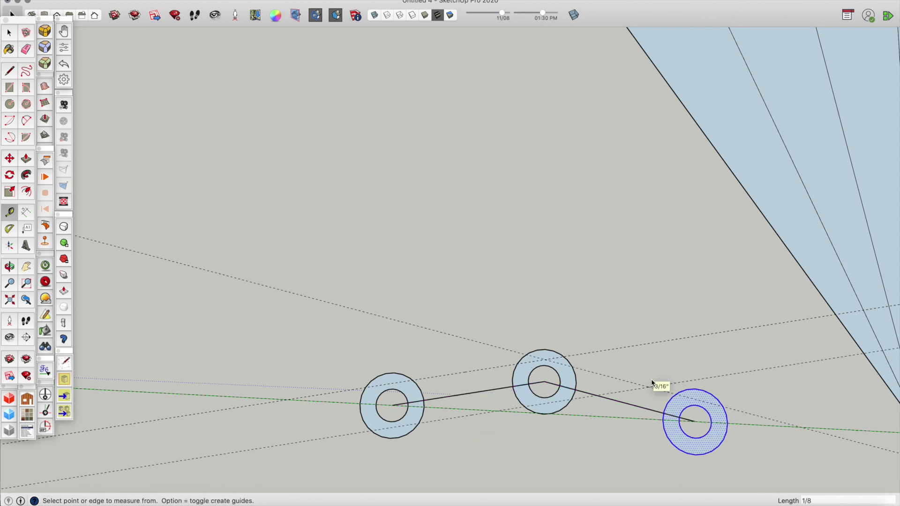
left_click(631, 408)
left_click(624, 436)
- Draw the upper and lower edges of the first arm along the guides between the left and middle rings
key("l")
scroll(418, 379, "up", 3)
scroll(415, 370, "up", 2)
left_click(732, 309)
scroll(722, 337, "down", 2)
key("Escape")
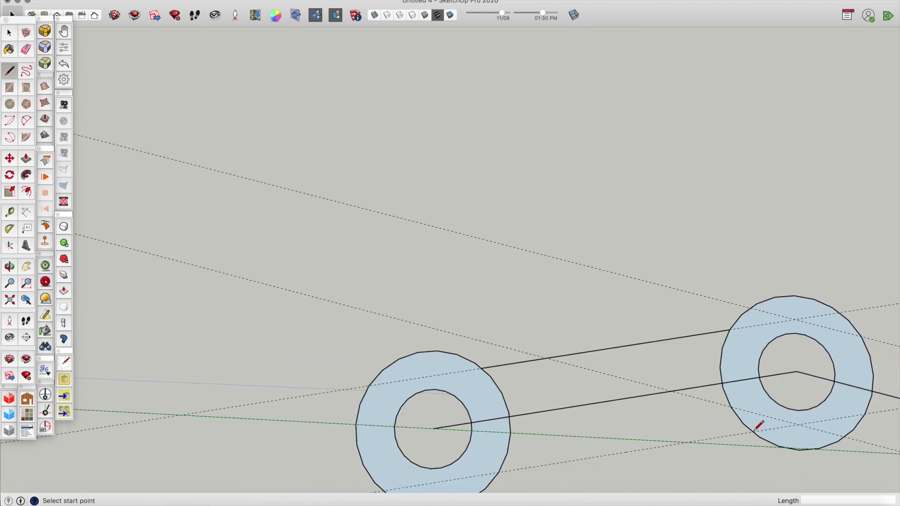
left_click(753, 431)
left_click(499, 473)
- Draw the upper and lower edges of the second arm along the guides between the middle and right rings
scroll(498, 472, "down", 2)
middle_click_drag(685, 436, 575, 420, "shift")
scroll(793, 464, "up", 2)
left_click(793, 464)
left_click(484, 383)
key("Escape")
left_click(515, 263)
left_click(808, 341)
- Delete the grouped centreline path from the link outline
key("space")
left_click(757, 391)
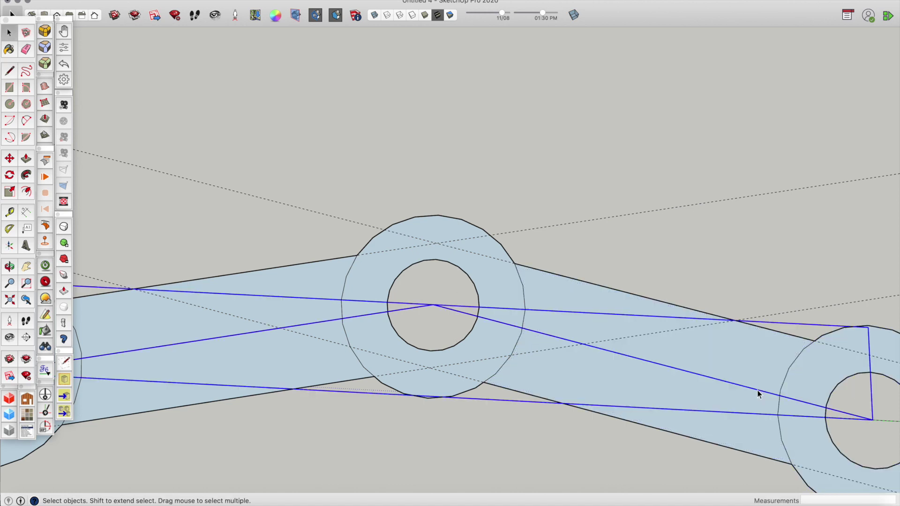
key("Delete")
- Erase the inner ring arcs where the arms join, and clear the guides so the link is one face
key("e")
left_click(779, 390)
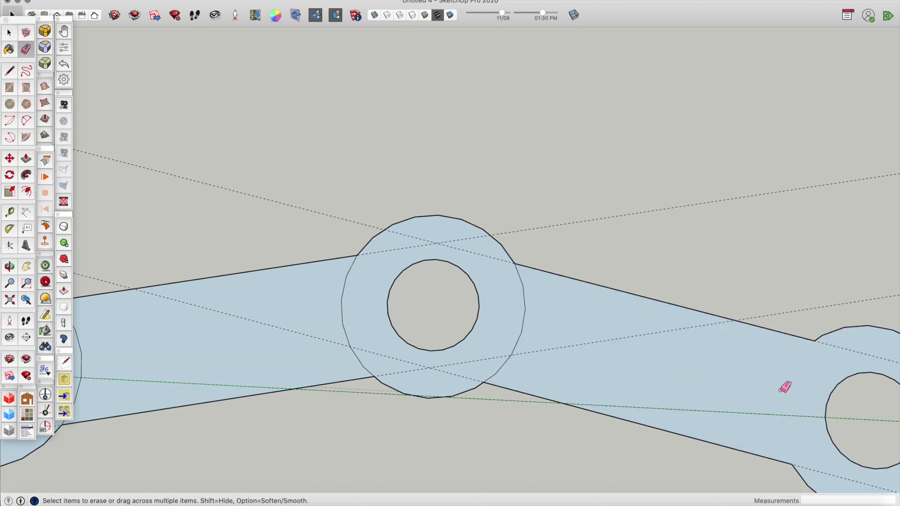
left_click(524, 309)
left_click(345, 304)
scroll(345, 304, "down", 5)
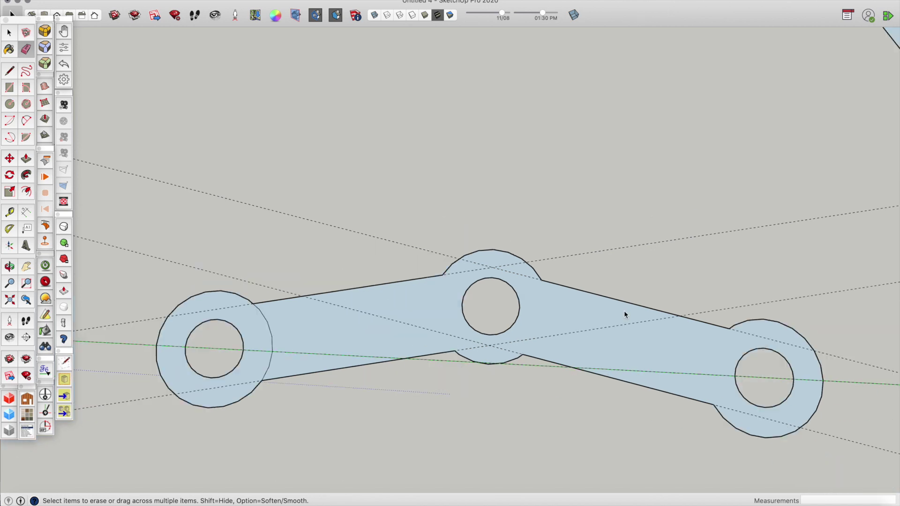
scroll(364, 340, "down", 2)
key("space")
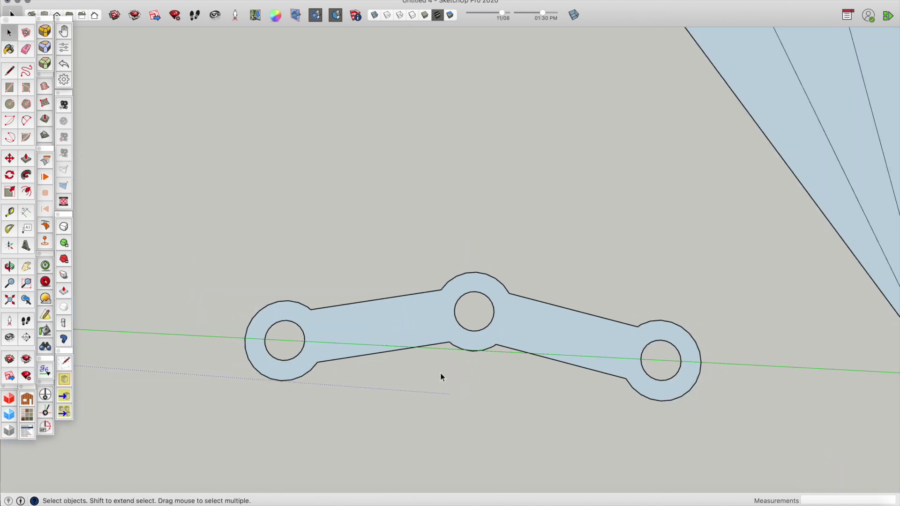
- Push/Pull the link's face upward into a solid three-hole arm
middle_click_drag(440, 377, 414, 321)
key("p")
left_click_drag(414, 323, 409, 308)
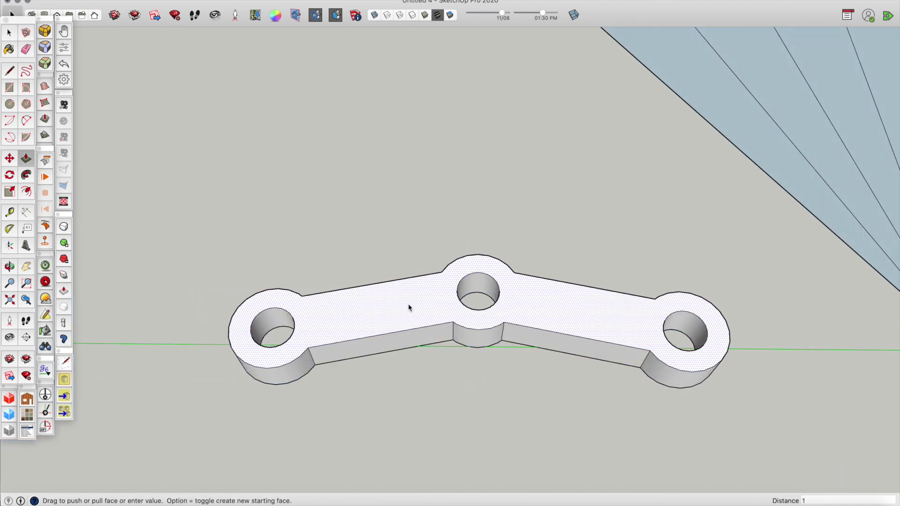
key("Return")
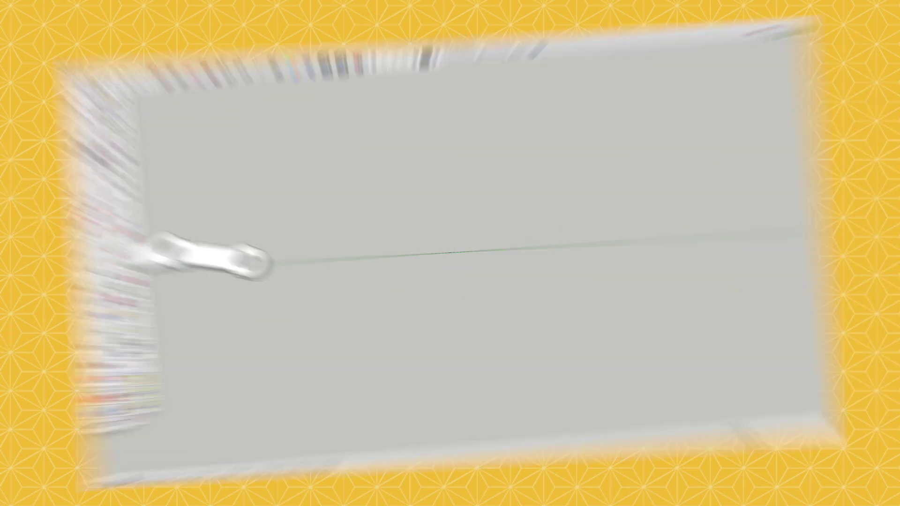
- Draw a three-sided polygon with a 1" inscribed radius, centred on the green axis beside the link and pointing along the red axis
left_click(423, 252)
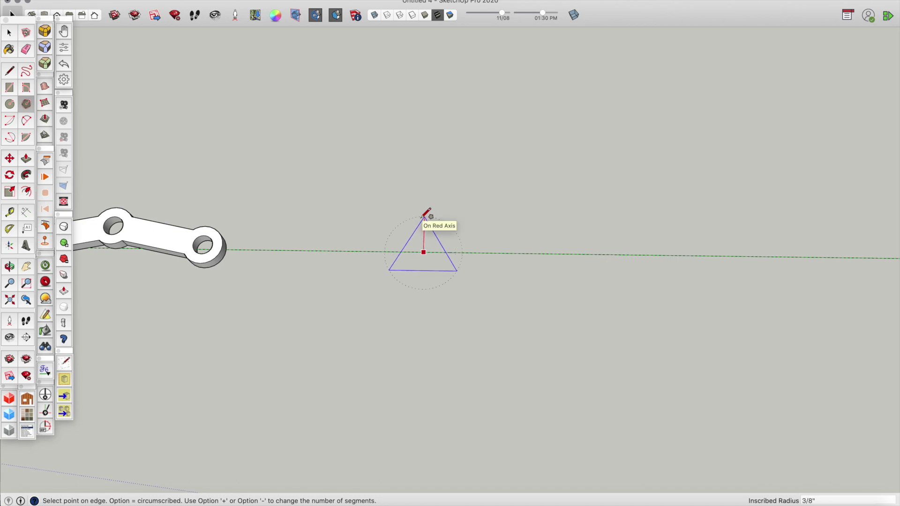
key("Return")
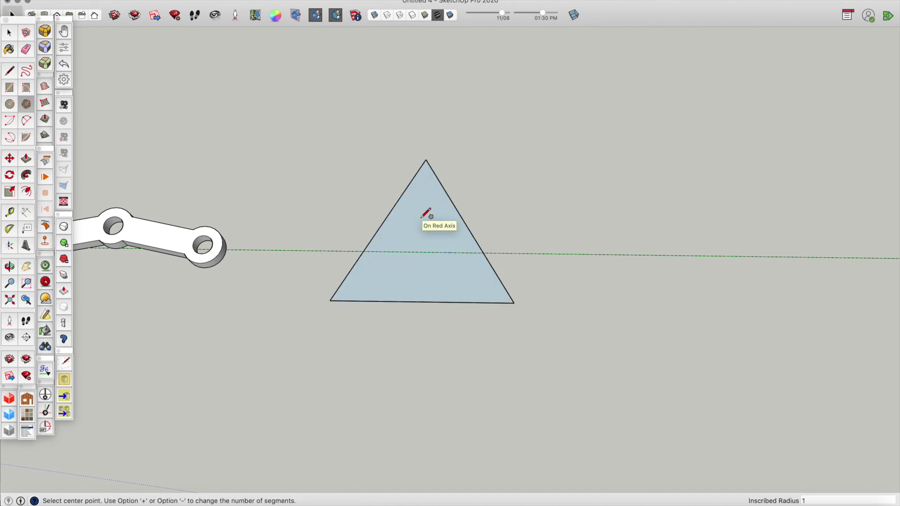
key("space")
- Place a guide 1 1/8" inward from each of the triangle's three edges
key("t")
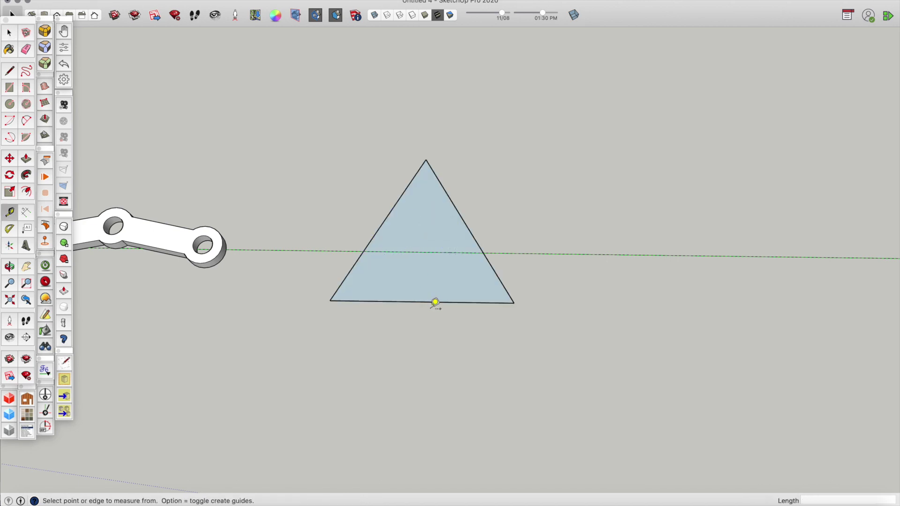
left_click(430, 301)
type("1 1")
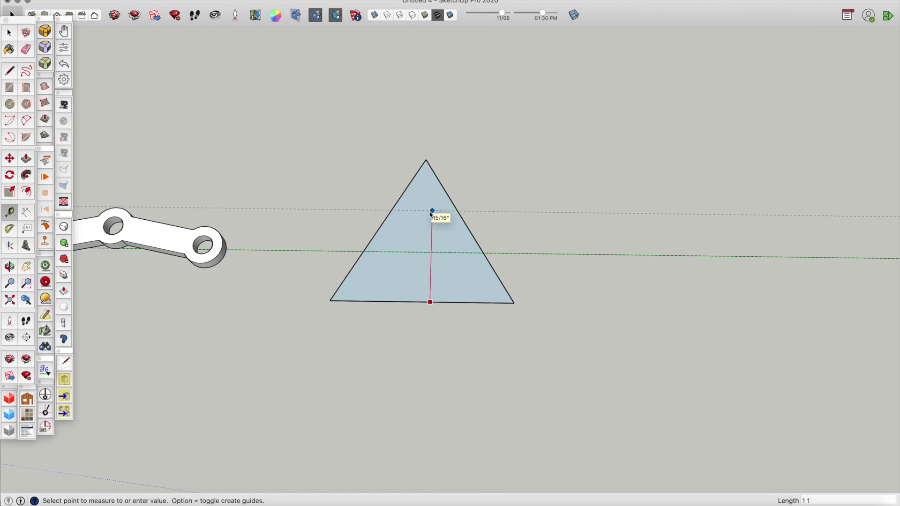
type("/8")
key("Return")
left_click(385, 220)
type("1 1/8")
key("Return")
left_click(458, 210)
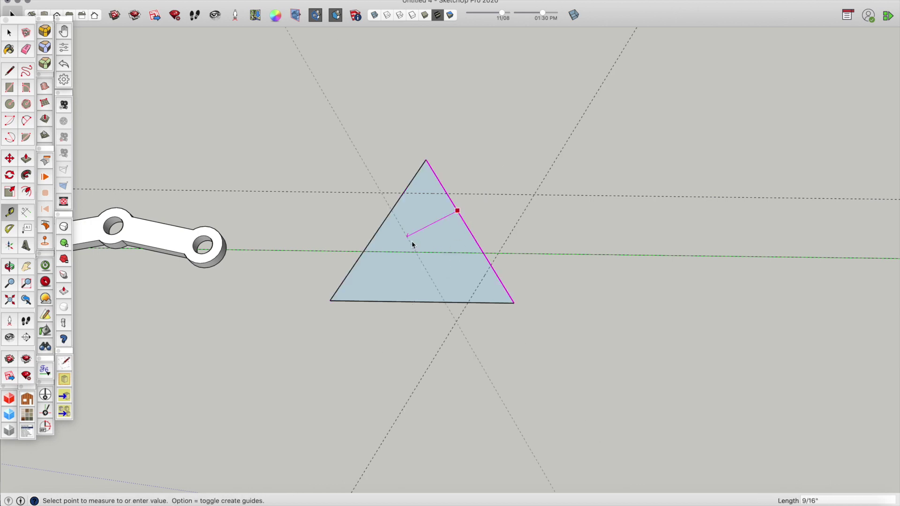
type("1 1/8")
key("Return")
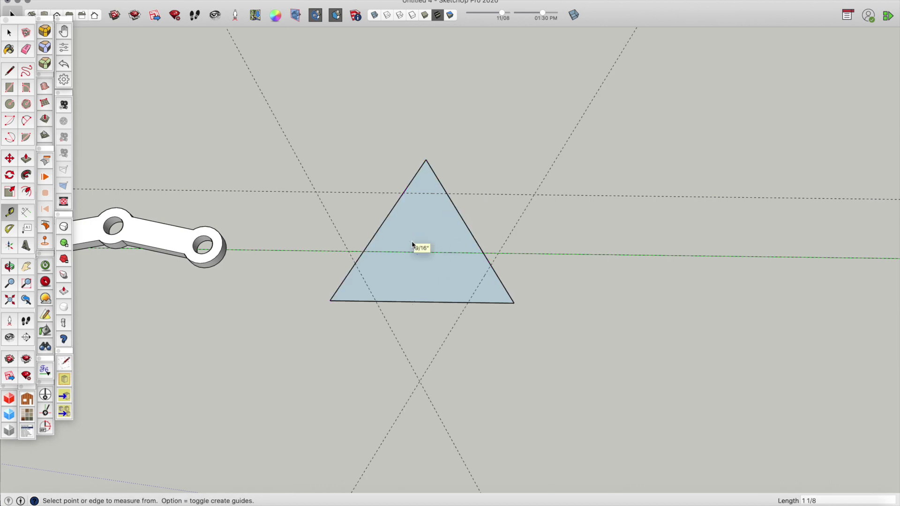
- Draw lines along the guides across the triangle's three corners
key("l")
left_click(404, 193)
left_click(447, 194)
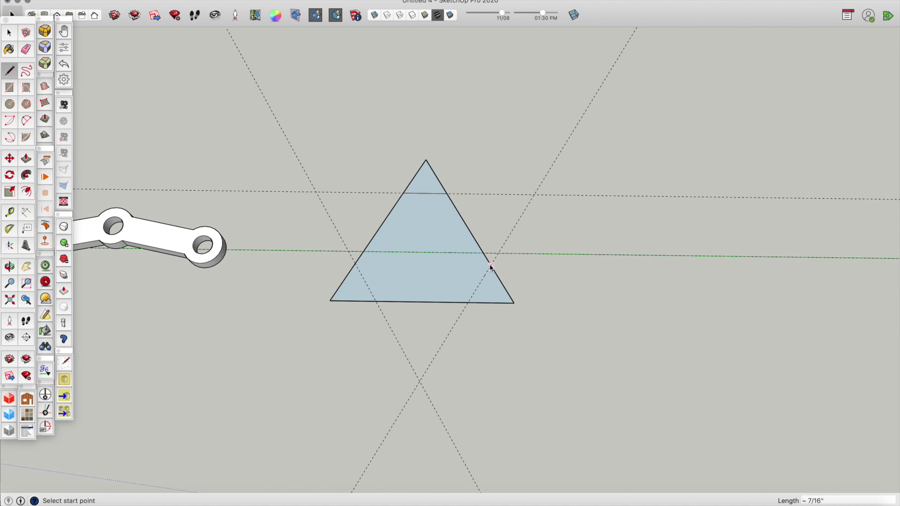
left_click(356, 264)
key("space")
- Erase the three cut-off corner tips so the triangle becomes a six-sided face
key("e")
left_click_drag(345, 275, 353, 301)
left_click_drag(414, 185, 446, 189)
left_click_drag(489, 261, 502, 286)
key("space")
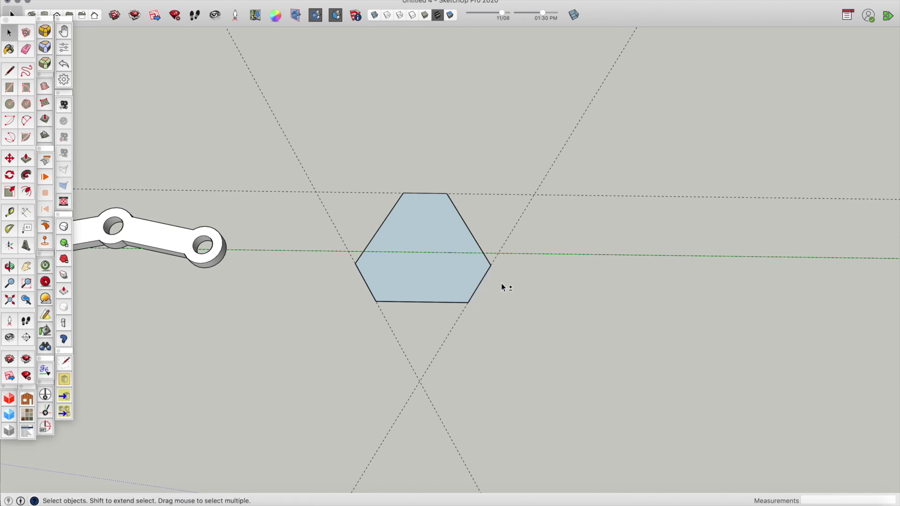
- Push/Pull the six-sided face upward into a thin solid base plate
middle_click_drag(418, 285, 412, 267)
key("p")
left_click(412, 268)
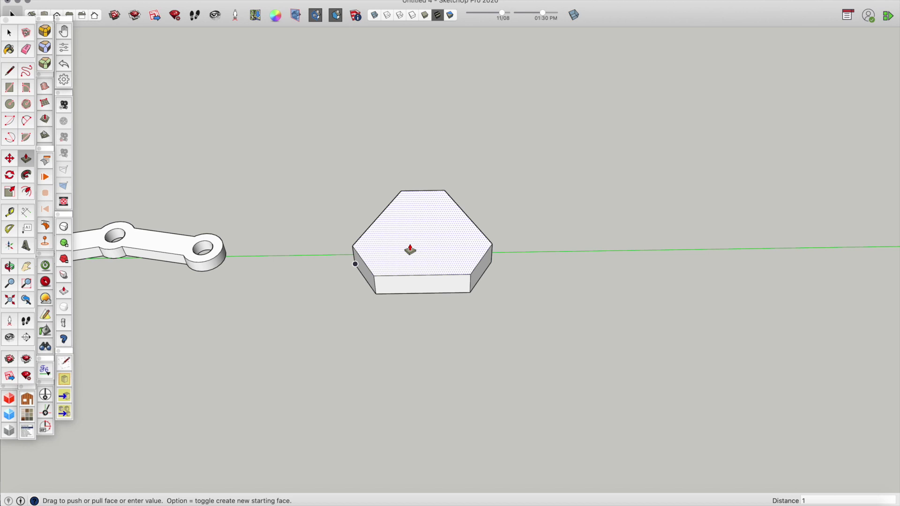
left_click(411, 250)
key("space")
- Draw lines joining the midpoints of the plate's three short edges at its centre, and erase the surplus segment towards the long edge
scroll(420, 282, "up", 2)
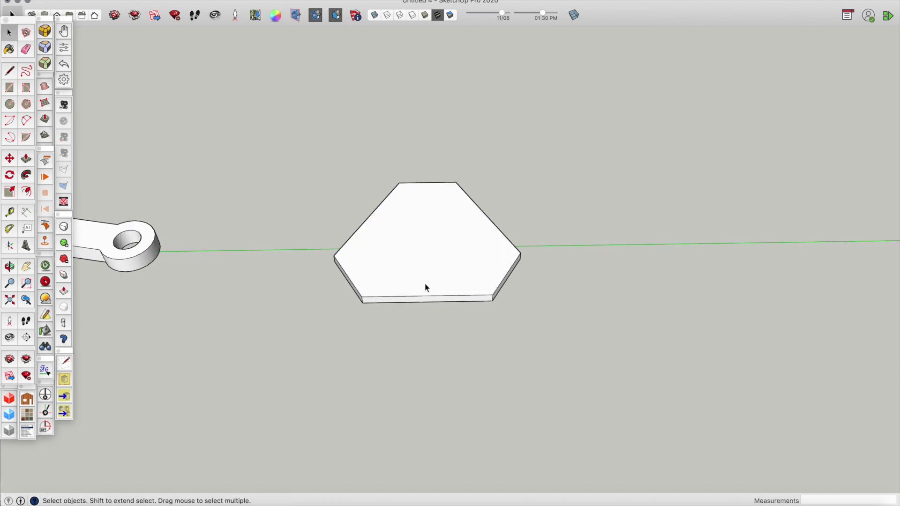
key("l")
left_click(427, 296)
left_click(427, 183)
left_click(507, 272)
left_click(429, 243)
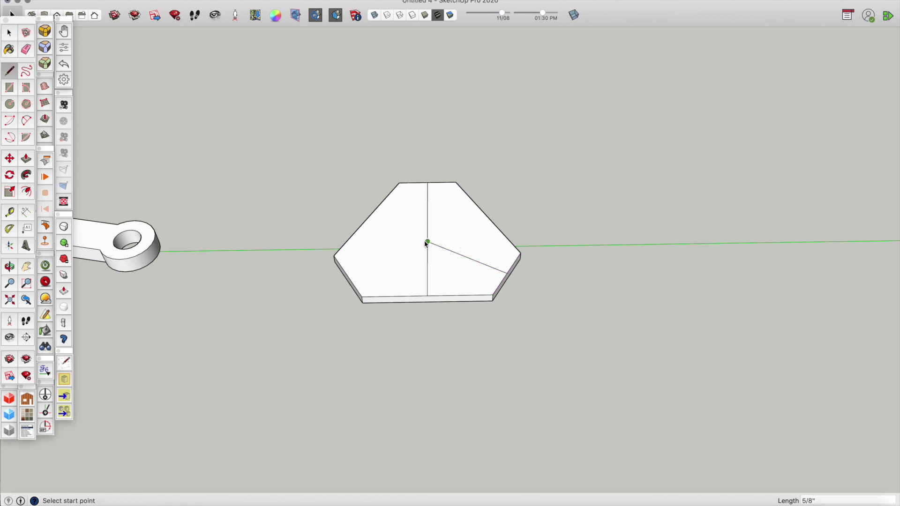
left_click(354, 280)
key("space")
key("e")
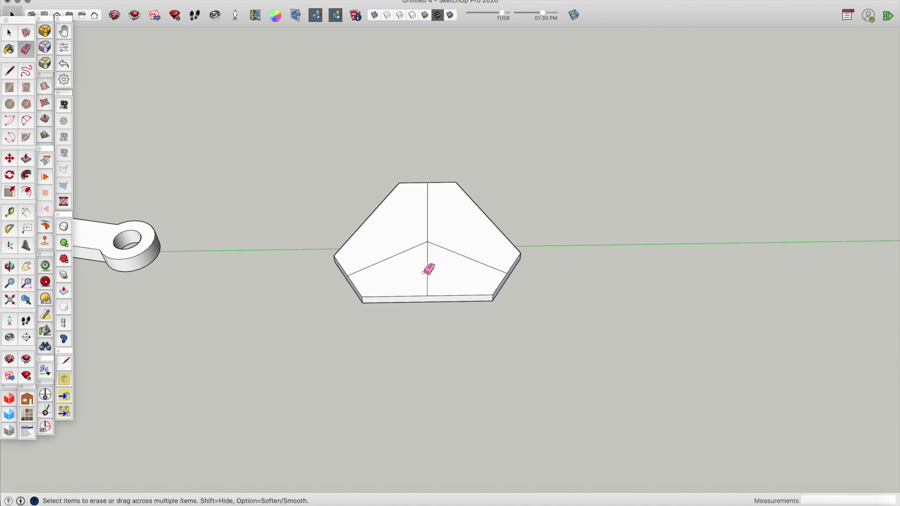
mouse_move(415, 269)
middle_mouse_down()
mouse_move(476, 374)
mouse_move(537, 250)
middle_mouse_up()
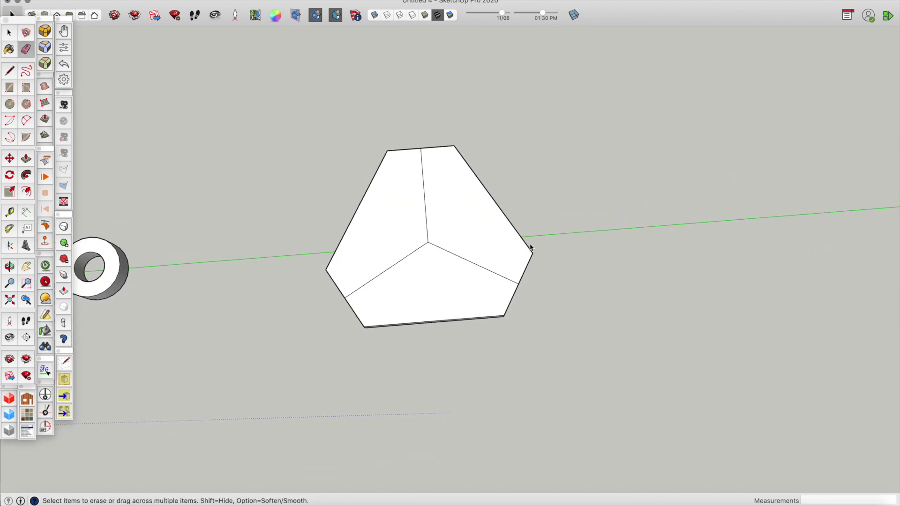
- Place a parallel guide beside each of the three centre lines on the base plate
key("t")
left_click(473, 262)
left_click(489, 241)
left_click(424, 194)
left_click(406, 194)
left_click(380, 274)
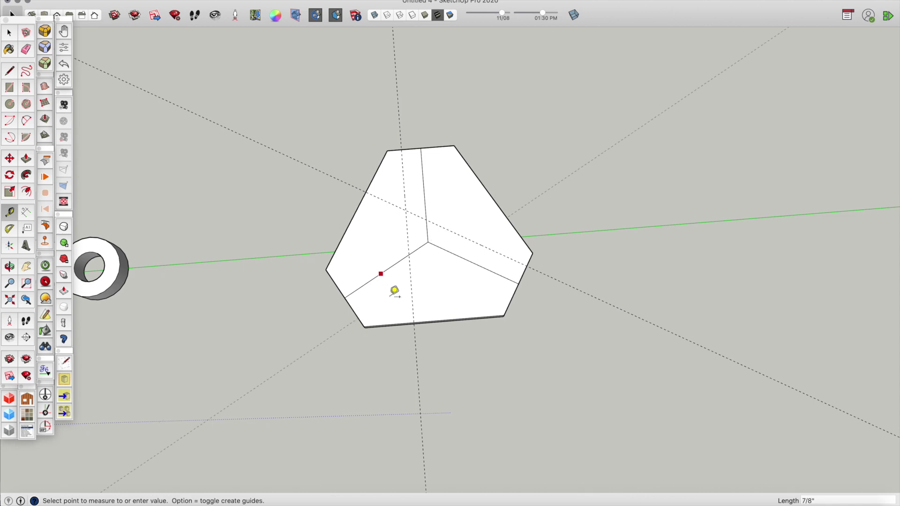
left_click(399, 287)
- Trace the three guides with lines, then erase the guides and inner segments so one three-armed strip remains on the plate
key("l")
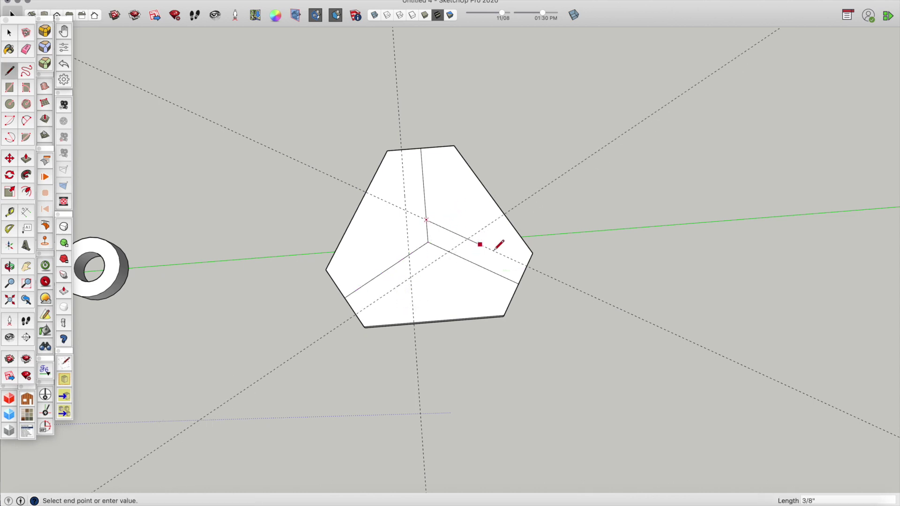
left_click(528, 263)
left_click(401, 150)
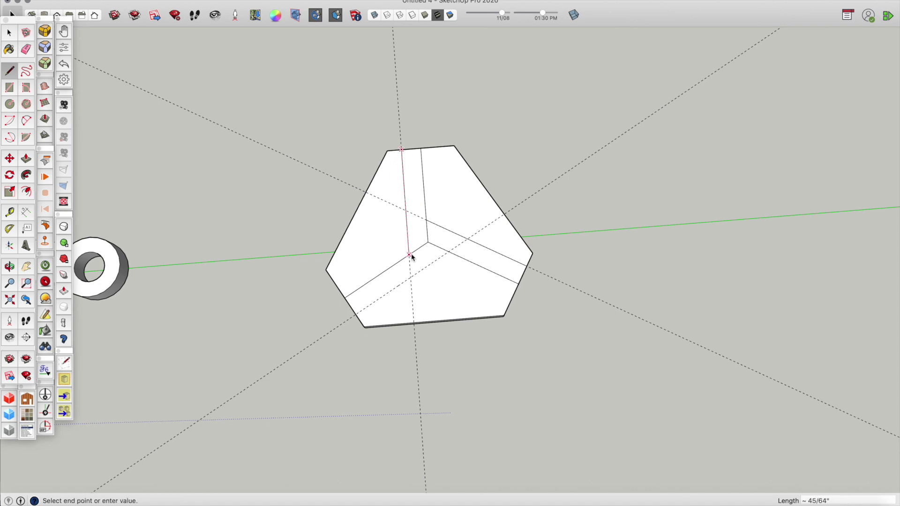
left_click(356, 315)
key("space")
key("e")
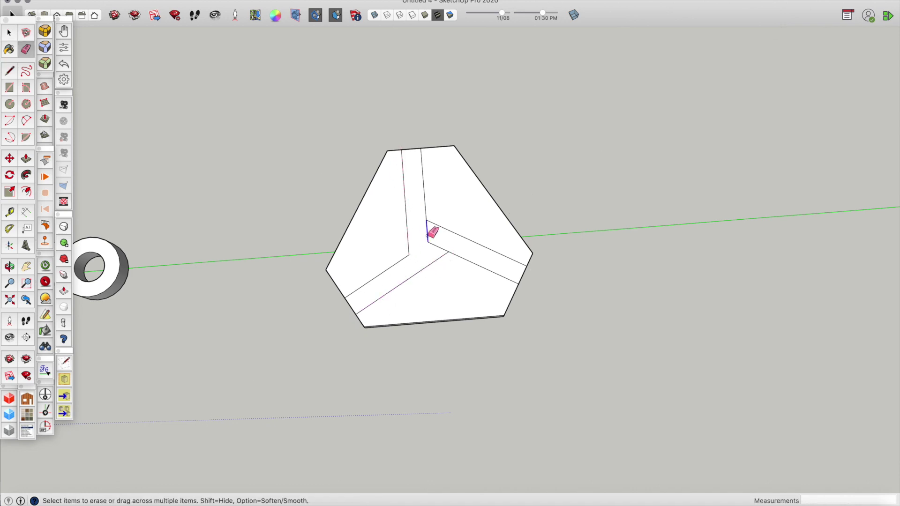
middle_click_drag(431, 243, 471, 160)
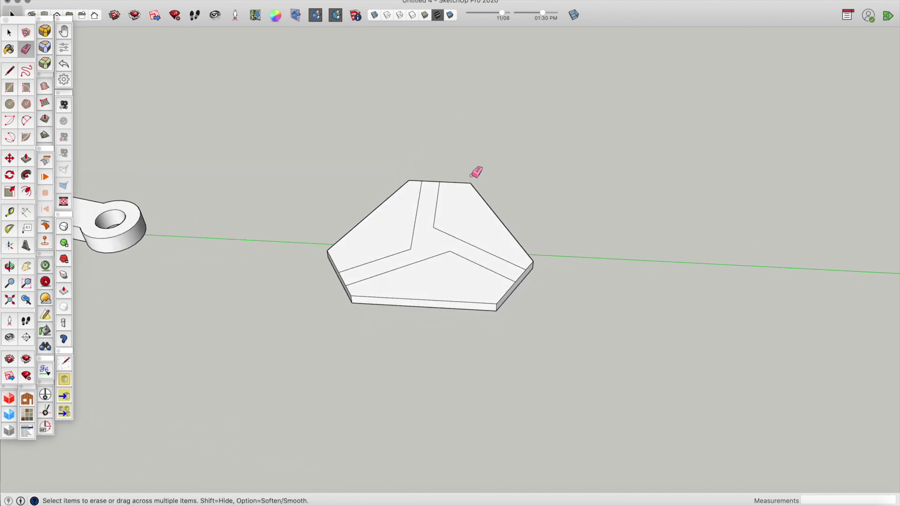
- Push/Pull the three-armed strip up 1/2" to form three upright walls
key("space")
key("p")
left_click(426, 248)
type("1/2")
key("Return")
- Place a guide 1/4" below the first wall's top edge and a crossing vertical guide inward from its outer edge
middle_click_drag(428, 227, 402, 291)
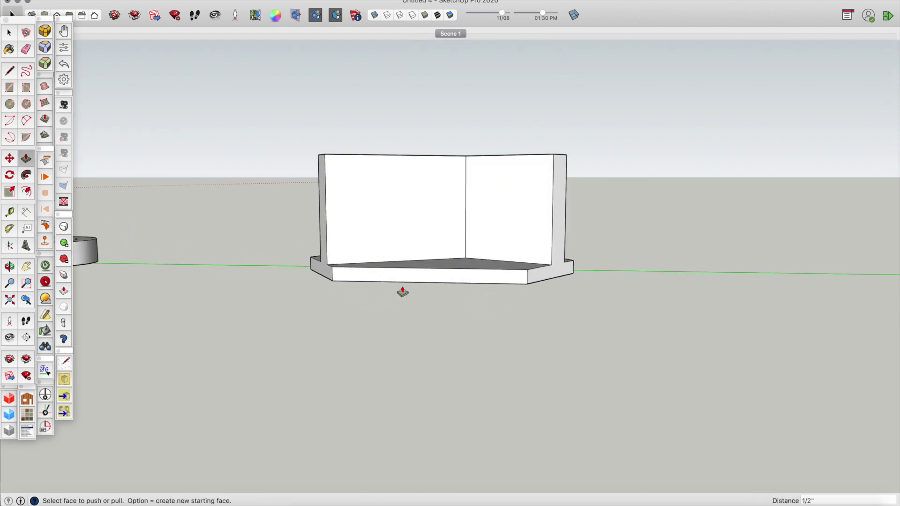
key("space")
key("t")
left_click(361, 148)
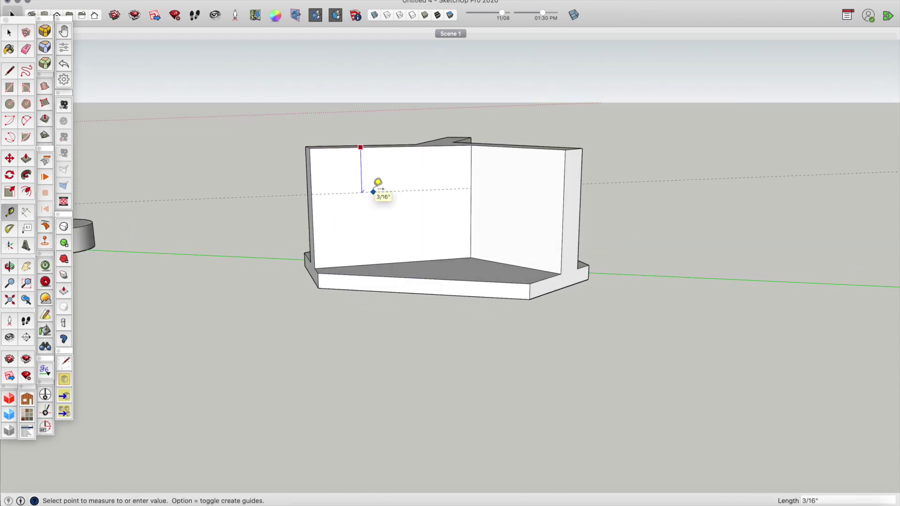
type("1/4")
key("Return")
left_click(312, 190)
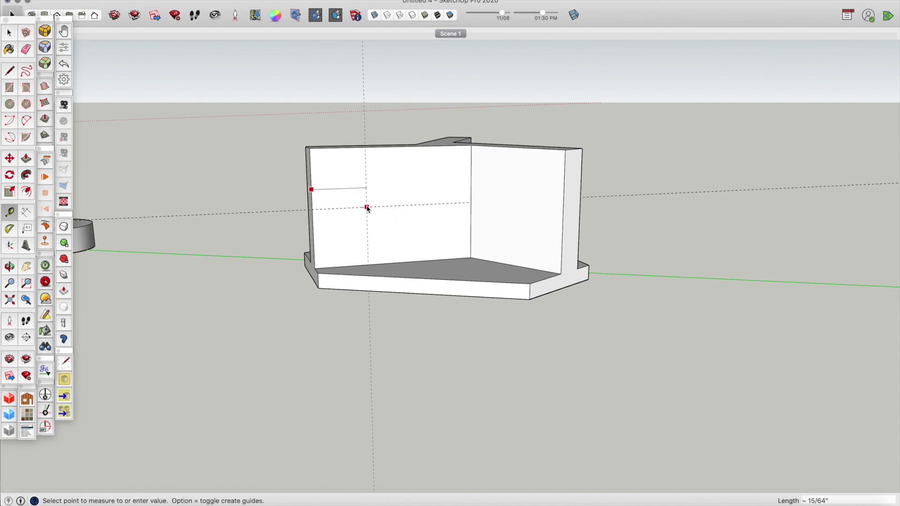
left_click(367, 207)
- Place crossing horizontal and vertical guides for the hole centres on the other two walls
middle_click_drag(367, 207, 326, 227)
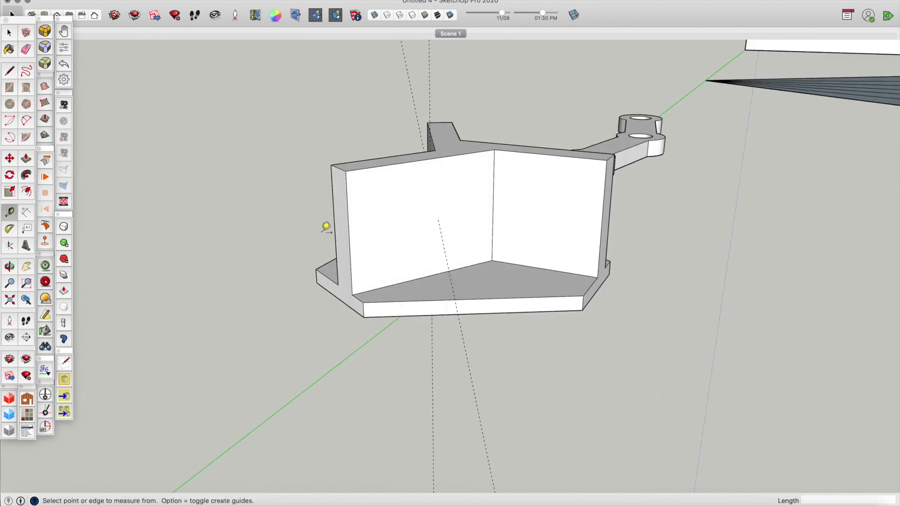
left_click(349, 228)
left_click(409, 159)
left_click(371, 165)
left_click(374, 231)
middle_click_drag(373, 231, 2, 201)
left_click(342, 152)
left_click(351, 215)
left_click(298, 201)
left_click(361, 200)
- Draw a 3/32" radius circle at the first wall's guide intersection and a concentric circle reaching the wall's outer edge
scroll(362, 206, "up", 3)
key("c")
left_click(361, 215)
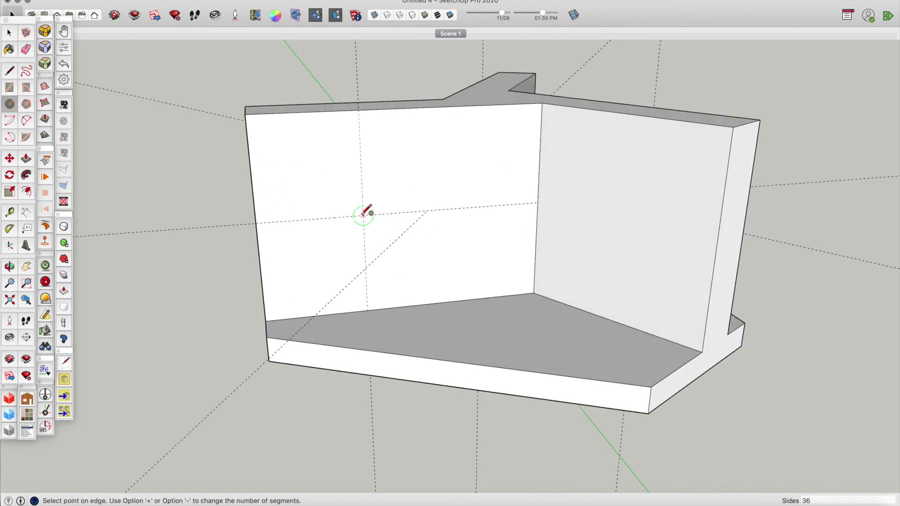
left_click(324, 218)
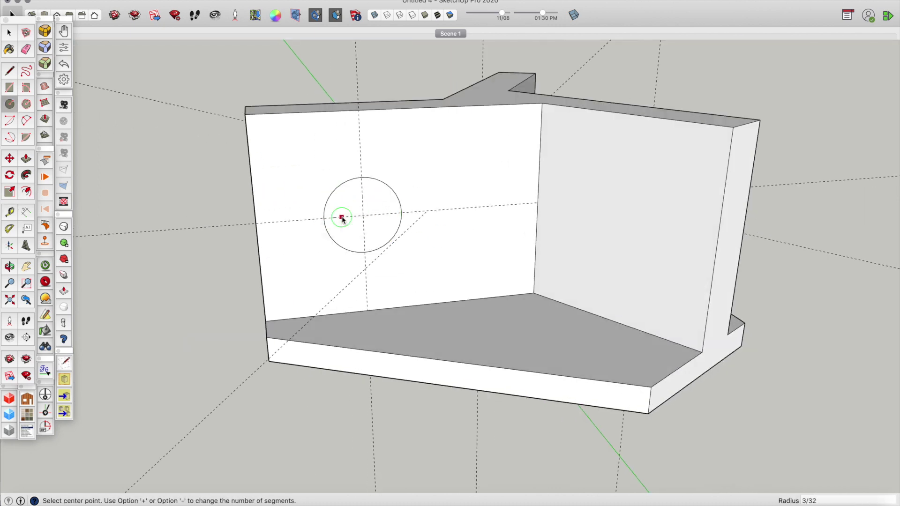
left_click(363, 216)
left_click(257, 225)
key("space")
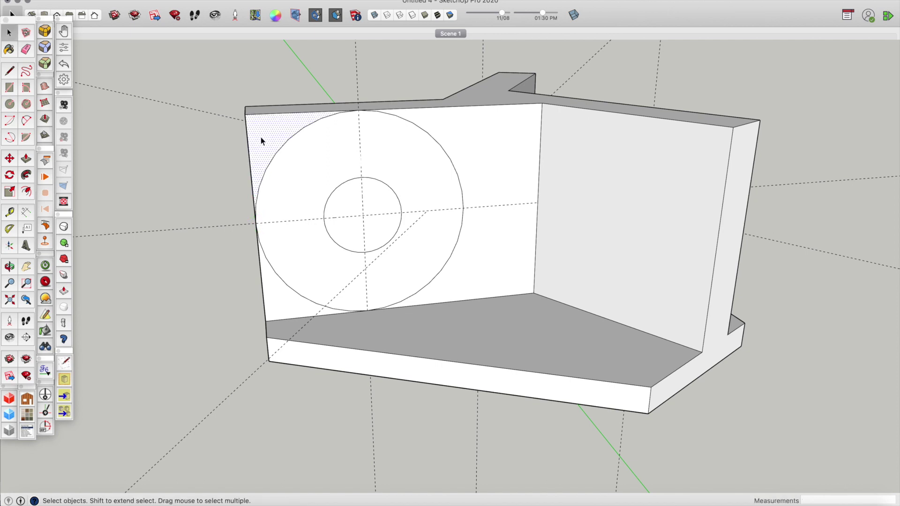
- Push/Pull away the first wall's upper outer corner and its hole, and erase the leftover circle edge
key("p")
left_click(262, 134)
left_click(275, 117)
left_click(352, 235)
left_click(392, 133)
key("space")
key("e")
mouse_move(425, 127)
left_mouse_down()
mouse_move(291, 300)
mouse_move(290, 287)
left_mouse_up()
- Draw a hole circle and a concentric circle reaching the outer edge at the second wall's guide intersection
middle_click_drag(609, 268, 173, 311)
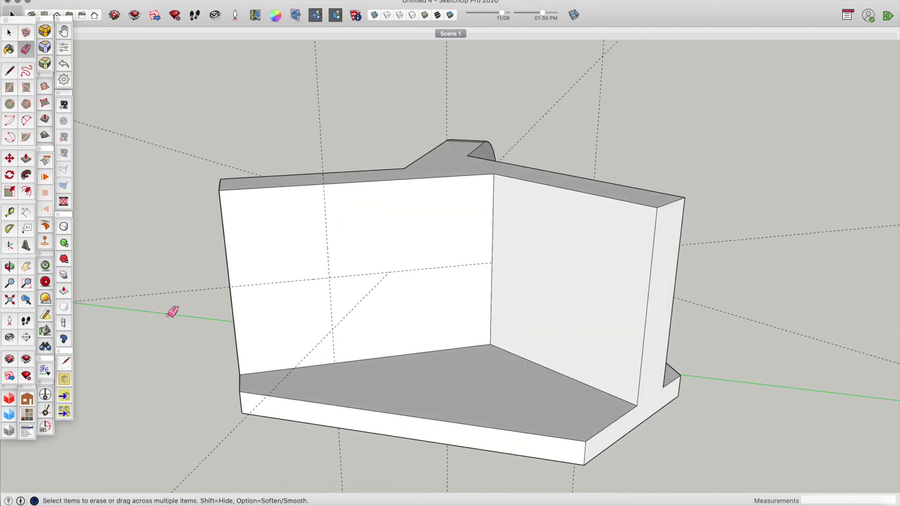
scroll(318, 317, "up", 3)
key("c")
left_click(380, 248)
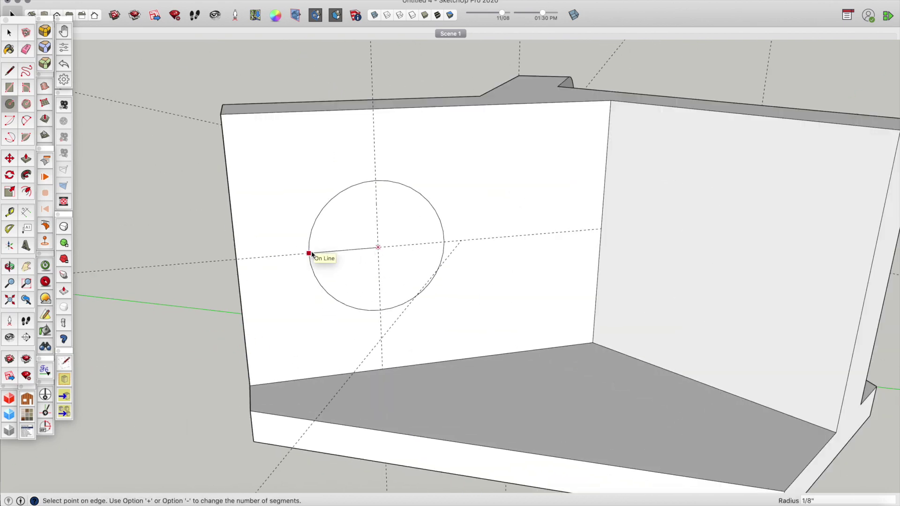
key("Return")
left_click(378, 247)
left_click(238, 265)
key("space")
- Push/Pull the second wall's upper outer corner and hole through its thickness, and erase the remaining large circle edge
key("p")
left_click_drag(255, 177, 281, 141)
key("space")
middle_click_drag(281, 140, 392, 261)
key("p")
mouse_move(395, 261)
left_mouse_down()
mouse_move(401, 121)
mouse_move(372, 316)
left_mouse_up()
middle_click_drag(371, 315, 322, 371)
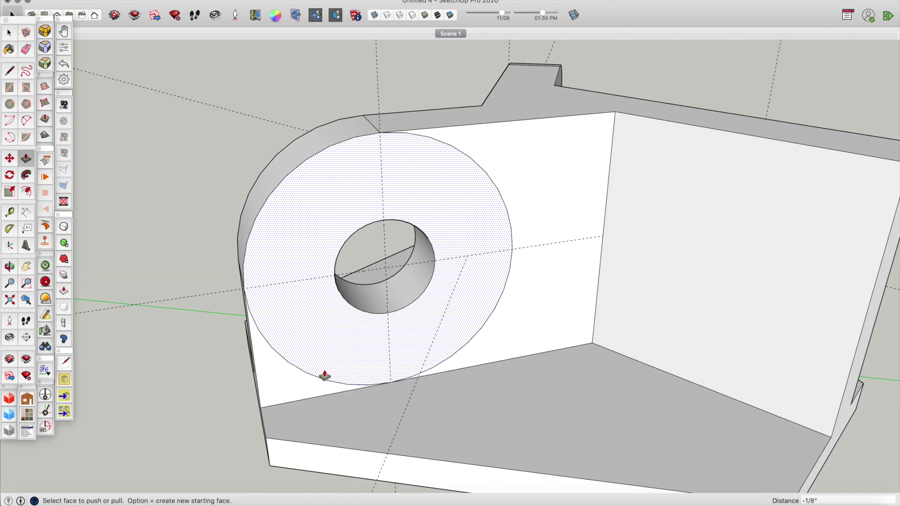
key("e")
left_click_drag(460, 161, 486, 161)
- Draw a 3/32" radius circle and a concentric circle reaching the outer edge at the third wall's guide intersection
mouse_move(486, 161)
middle_mouse_down()
mouse_move(215, 237)
mouse_move(43, 222)
middle_mouse_up()
scroll(233, 372, "up", 2)
key("c")
left_click(263, 282)
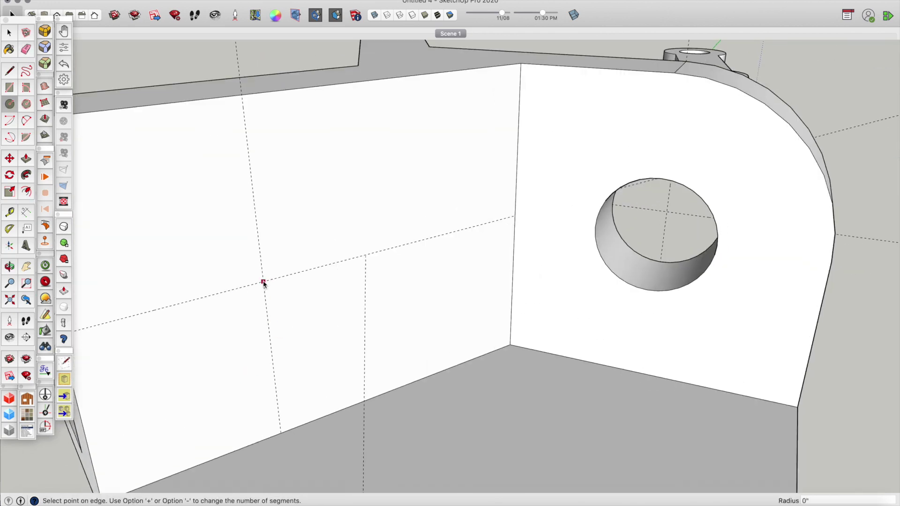
type("3/4")
key("Return")
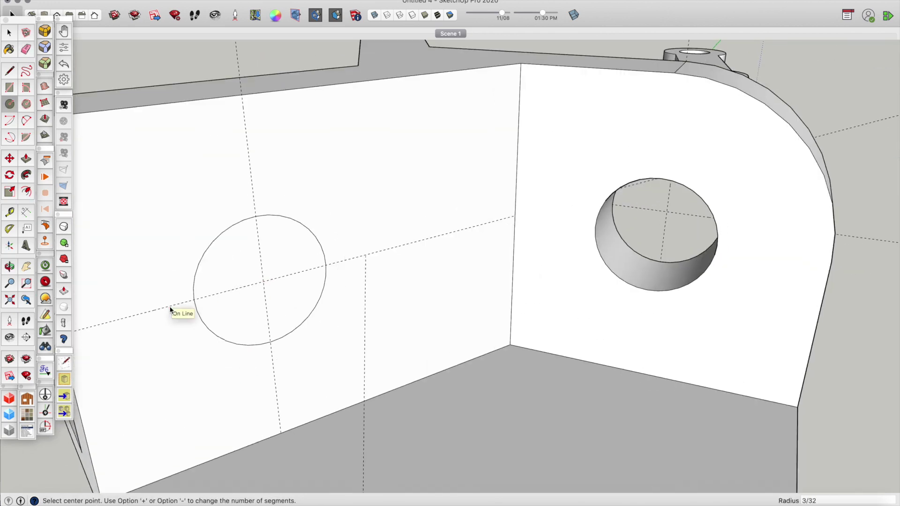
scroll(177, 312, "down", 3)
left_click(243, 284)
left_click(119, 320)
key("space")
- Push/Pull away the third wall's upper outer corner and its hole
key("p")
left_click(119, 210)
left_click(123, 220)
left_click(230, 315)
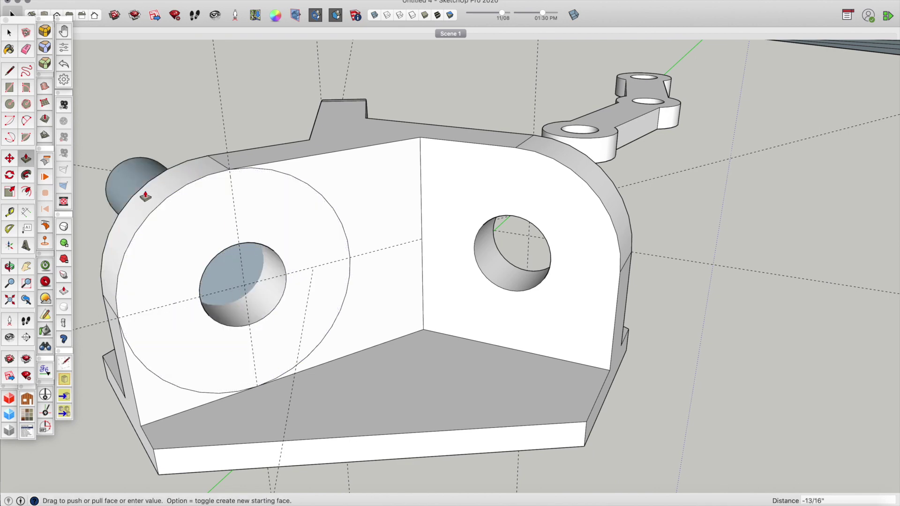
left_click(140, 195)
- Erase the leftover circle edge on the third wall and clear the remaining guides
key("e")
mouse_move(190, 396)
left_mouse_down()
mouse_move(191, 376)
mouse_move(357, 301)
left_mouse_up()
key("space")
- Round the base plate's corner edges with the Round Corner tool
scroll(335, 361, "down", 3)
middle_click_drag(335, 361, 424, 451)
left_click(64, 307)
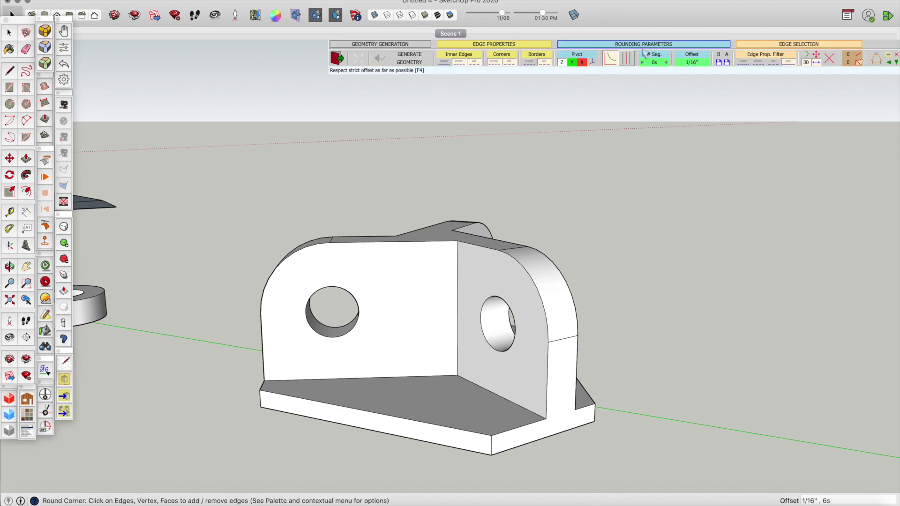
middle_click_drag(495, 449, 302, 402)
middle_click_drag(424, 426, 412, 411)
left_click(486, 419)
key("Return")
- Draw an upright circle with a 3/32" radius centred on the green axis beyond the three-wall bracket
middle_click_drag(508, 403, 426, 341)
scroll(446, 328, "down", 3)
mouse_move(466, 311)
middle_mouse_down()
mouse_move(480, 416)
mouse_move(449, 432)
middle_mouse_up()
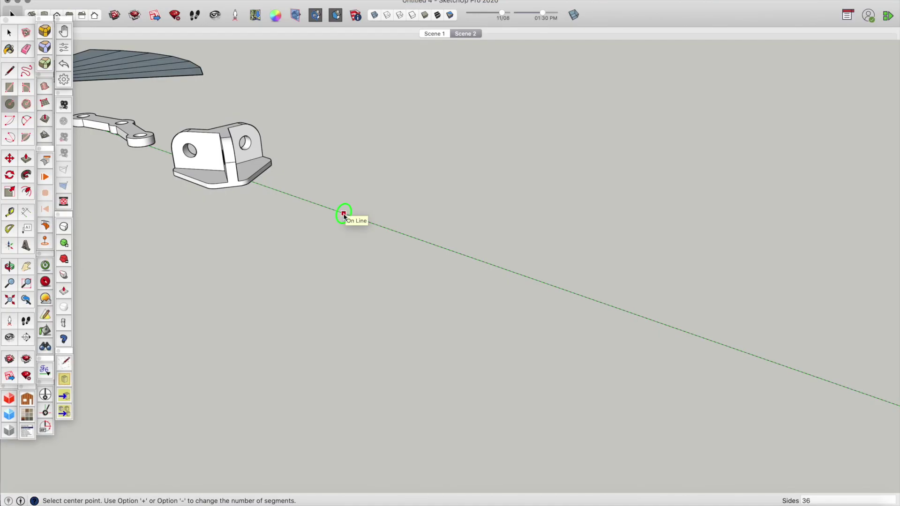
left_click(344, 214)
left_click(360, 206)
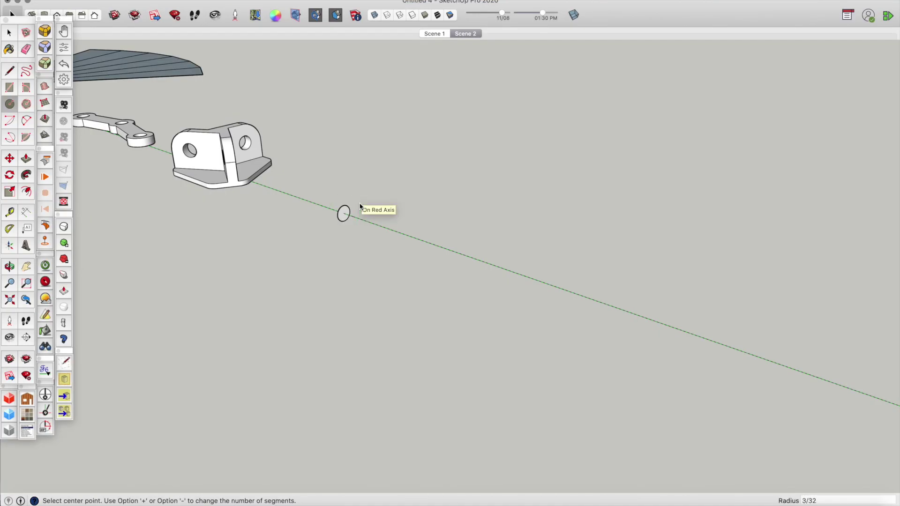
scroll(356, 206, "up", 5)
key("space")
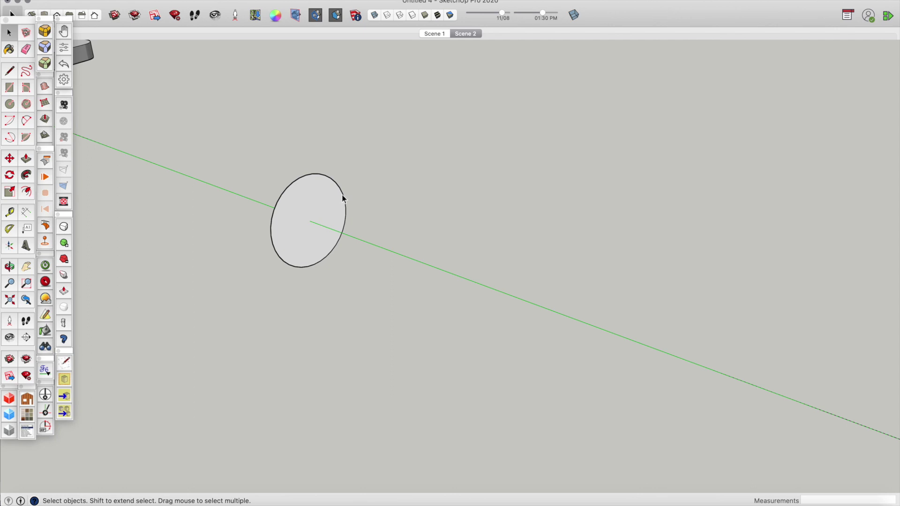
- Offset the circle slightly inward, delete the outer circle and select the remaining disc
key("f")
left_click(343, 193)
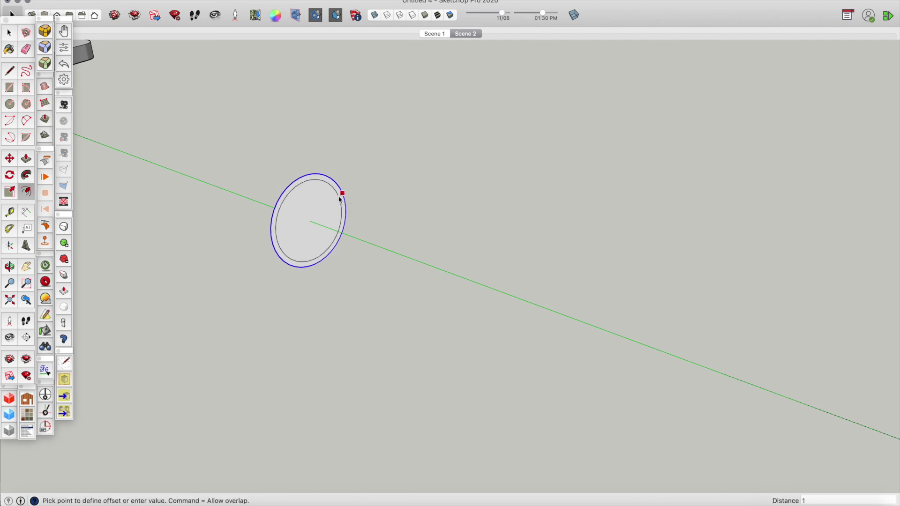
left_click(340, 199)
key("space")
key("Delete")
scroll(278, 242, "up", 1)
left_click_drag(238, 150, 350, 288)
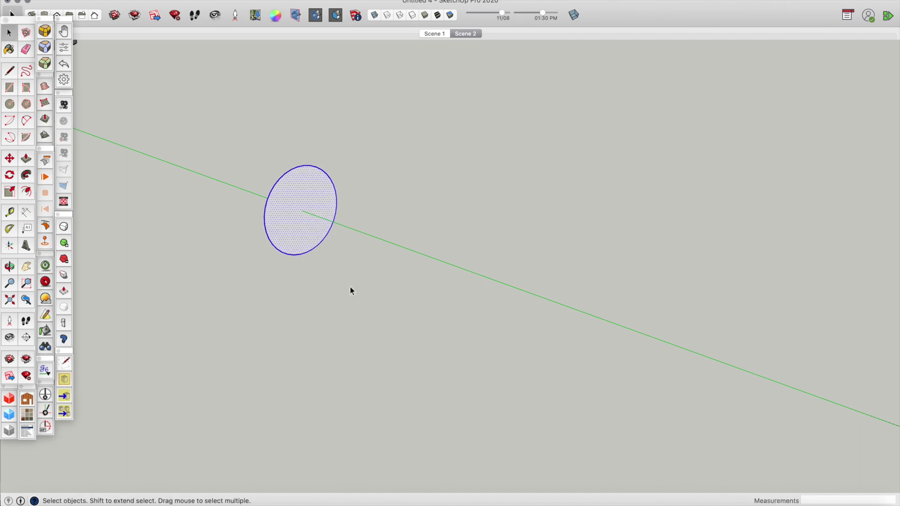
- Group the disc and outline a flat rectangle from its lowest point along the green axis, about 1/2" wide across the red axis
key("g")
scroll(310, 277, "up", 3)
key("l")
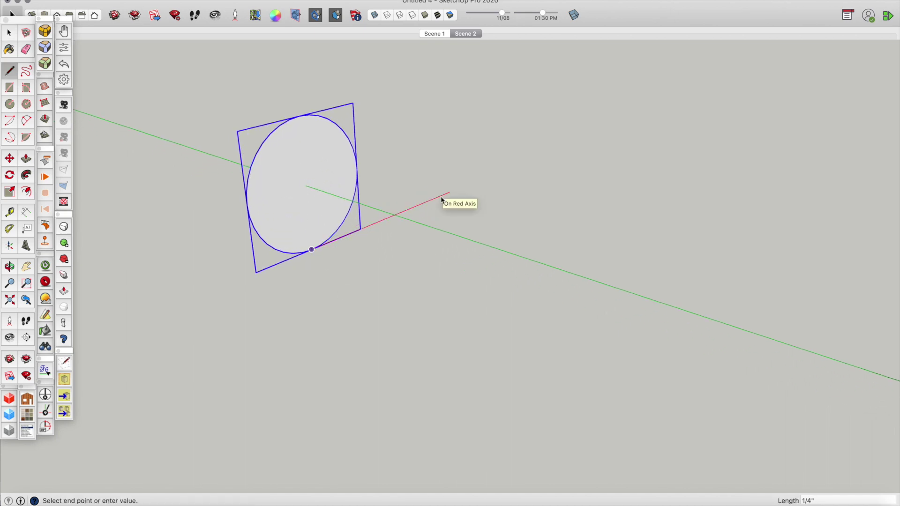
left_click(449, 193)
left_click(102, 336)
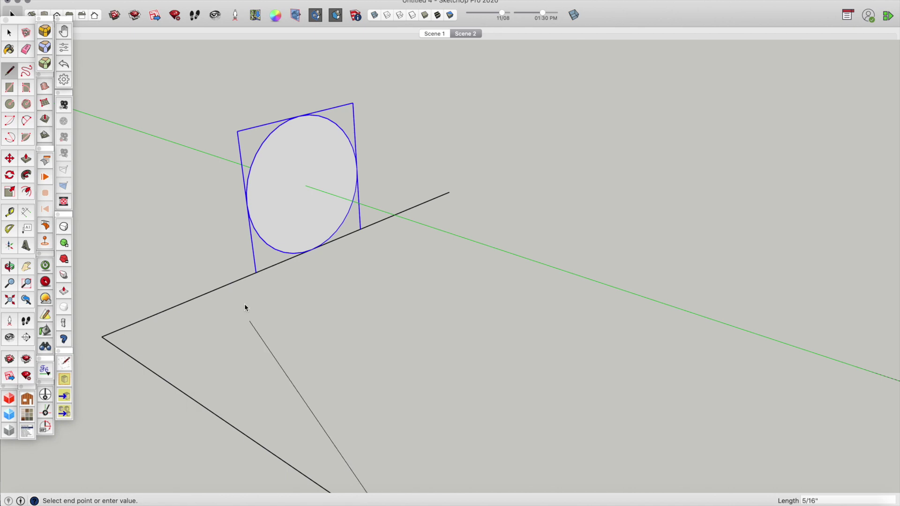
scroll(244, 303, "down", 3)
left_click(333, 435)
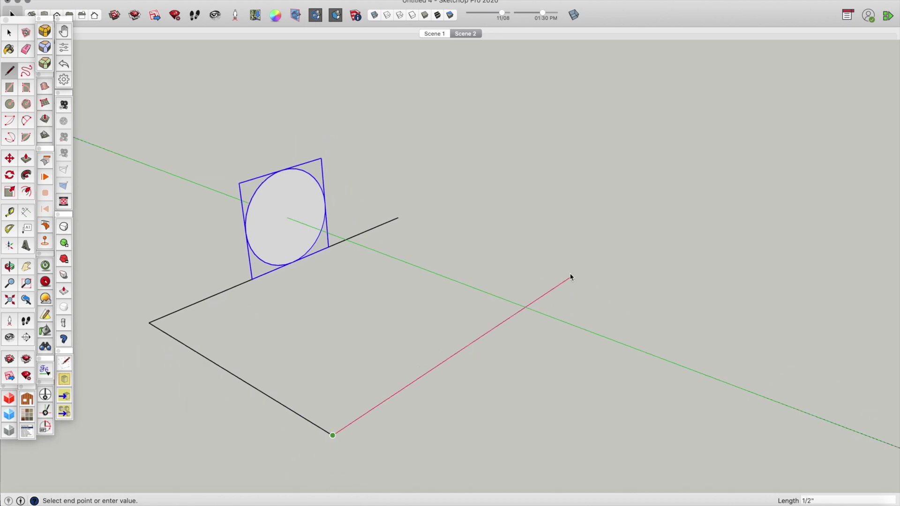
left_click(570, 277)
left_click(398, 218)
- Push/Pull the rectangle upward into a thin foot slab in front of the disc
key("space")
left_click(334, 345)
key("p")
left_click_drag(335, 350, 332, 317)
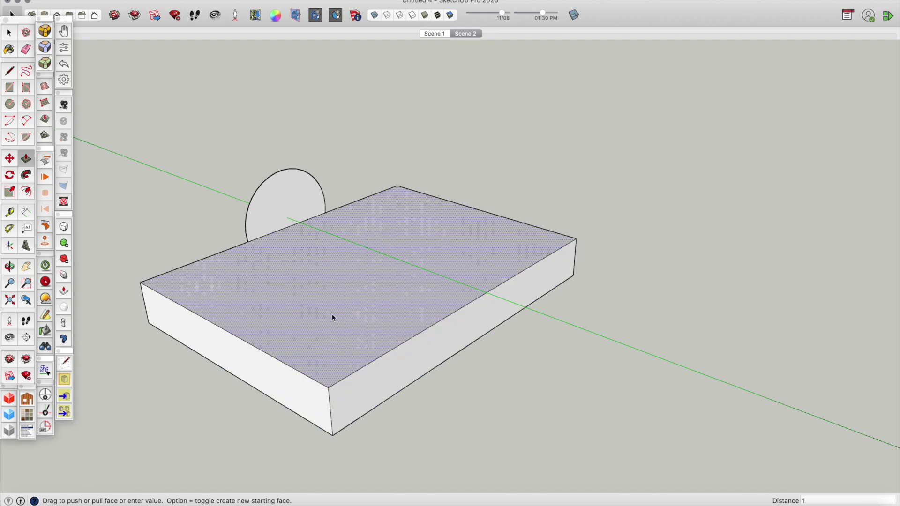
left_click(333, 317)
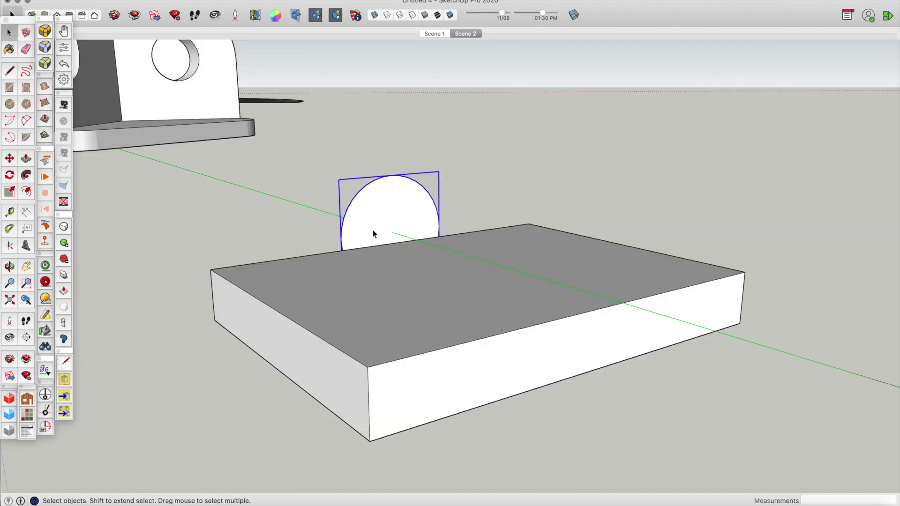
- Extrude the disc 8" along the green axis into a long round rod passing over the slab
key("p")
left_click_drag(368, 219, 466, 270)
scroll(436, 277, "down", 10)
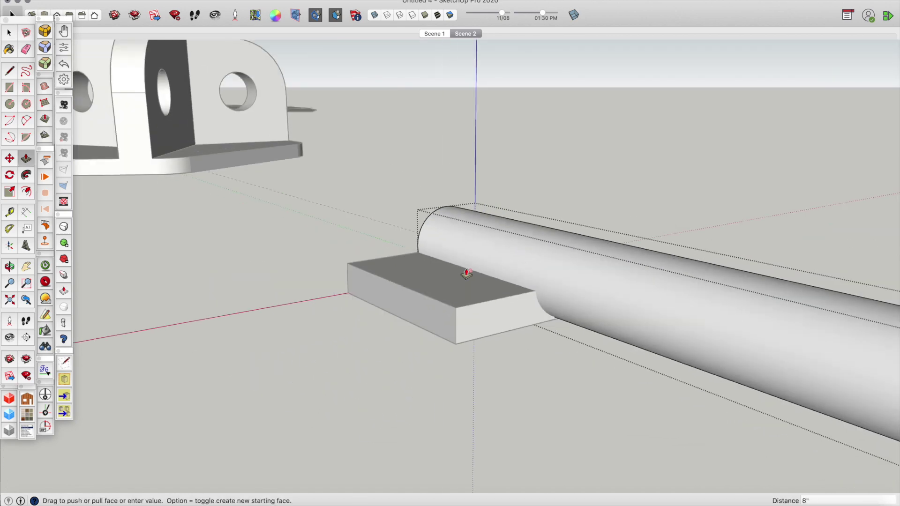
scroll(423, 285, "up", 2)
- Copy the foot slab about 7 5/8" along the green axis to the rod's far end
key("space")
left_click(447, 276)
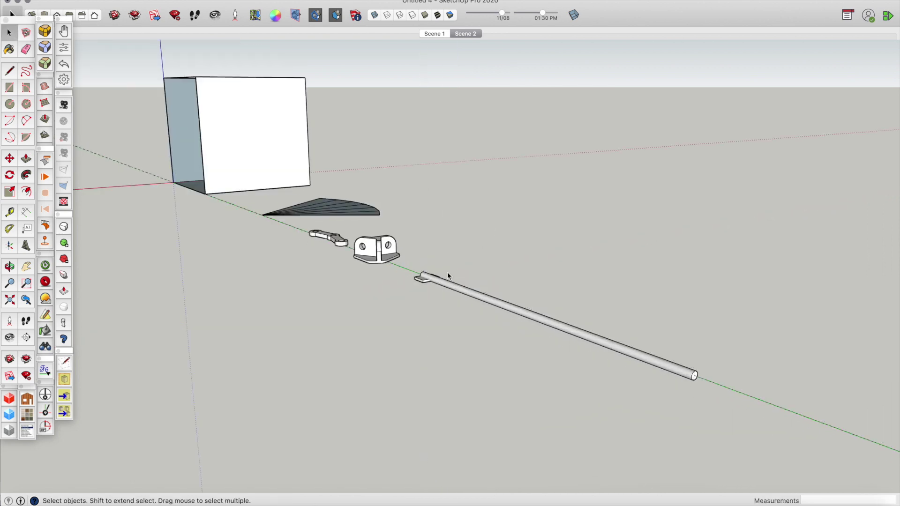
left_click_drag(448, 300, 448, 299)
scroll(418, 290, "up", 2)
key("m")
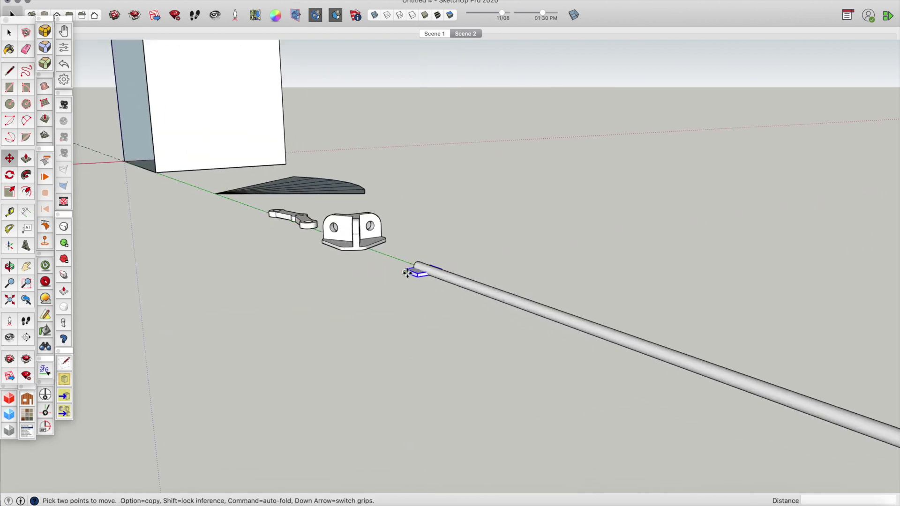
left_click(416, 271)
scroll(513, 339, "down", 2)
key("alt")
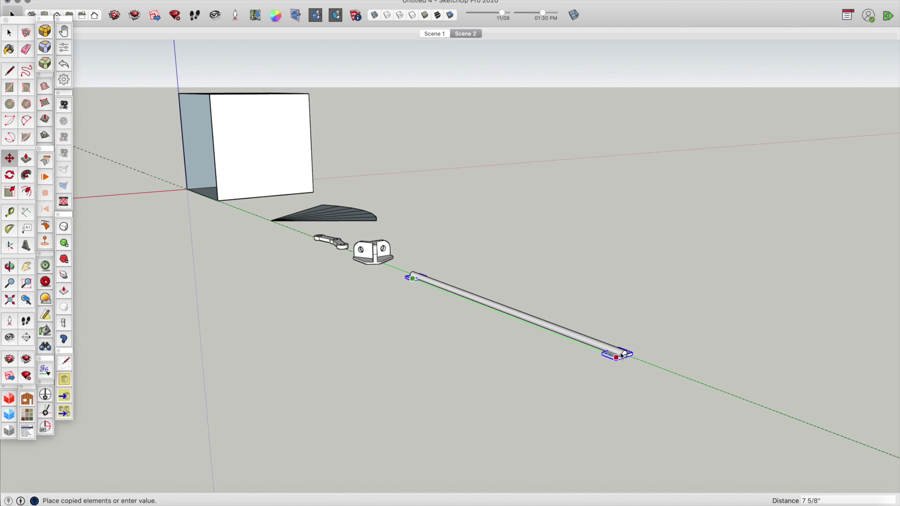
scroll(622, 357, "up", 3)
left_click(621, 362)
- Select the rod with both foot slabs and intersect their faces
middle_click_drag(628, 348, 368, 160)
left_click_drag(368, 160, 526, 337)
right_click(476, 323)
mouse_move(511, 314)
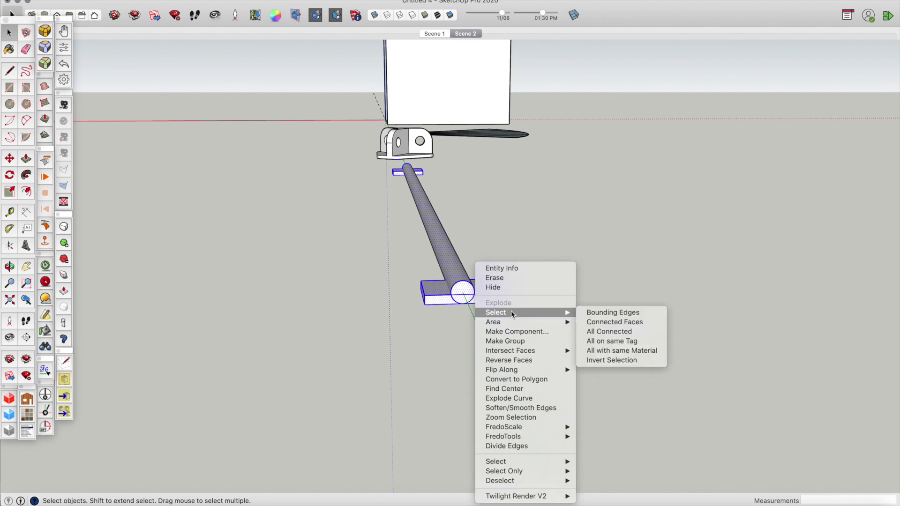
mouse_move(518, 357)
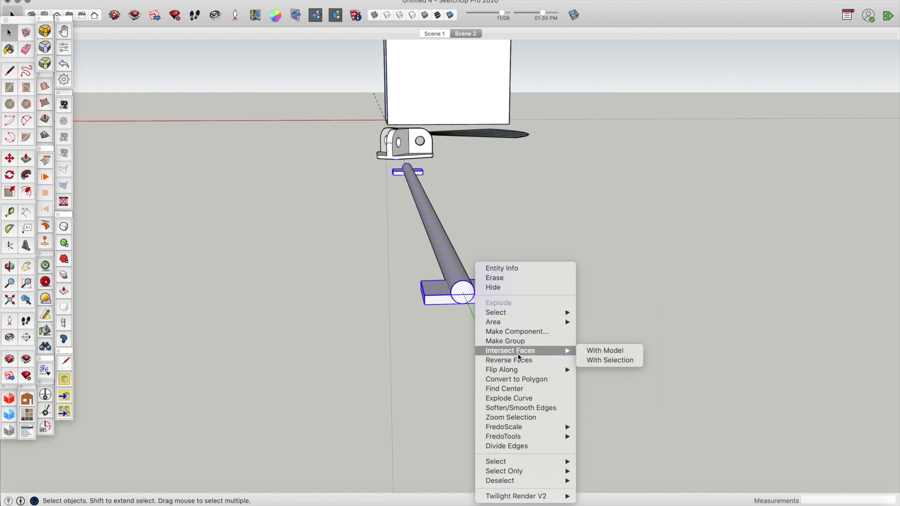
left_click(615, 355)
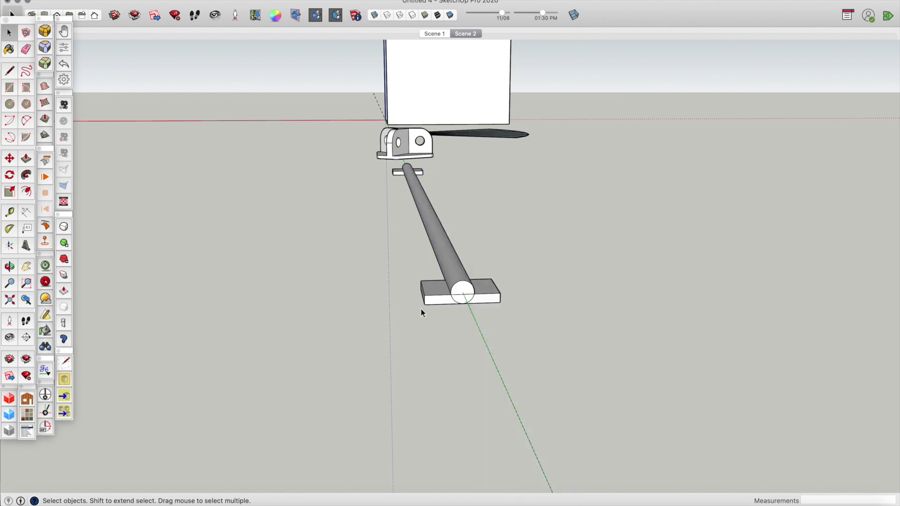
- Lower the outer upper edges of the foot slabs so their top faces slope away from the rod
scroll(421, 308, "up", 3)
scroll(388, 149, "up", 5)
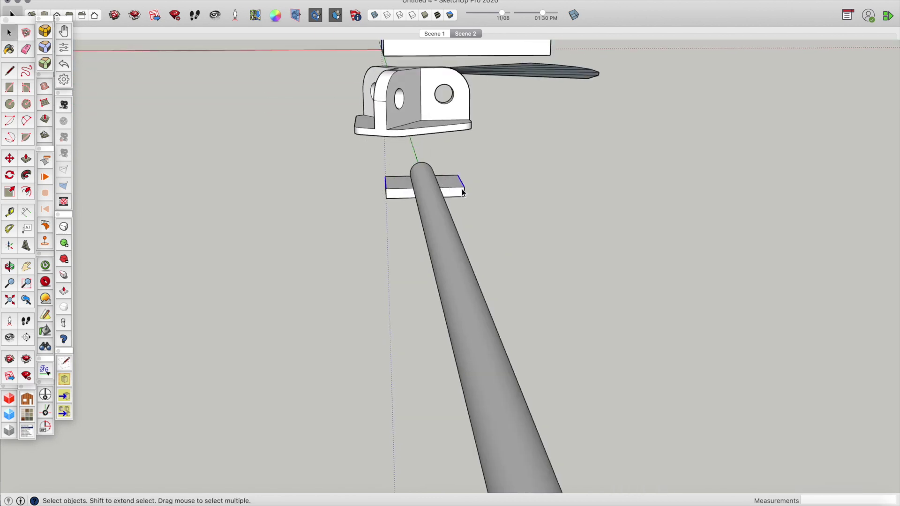
key("m")
left_click(462, 189)
left_click(464, 196)
scroll(393, 294, "down", 8)
key("space")
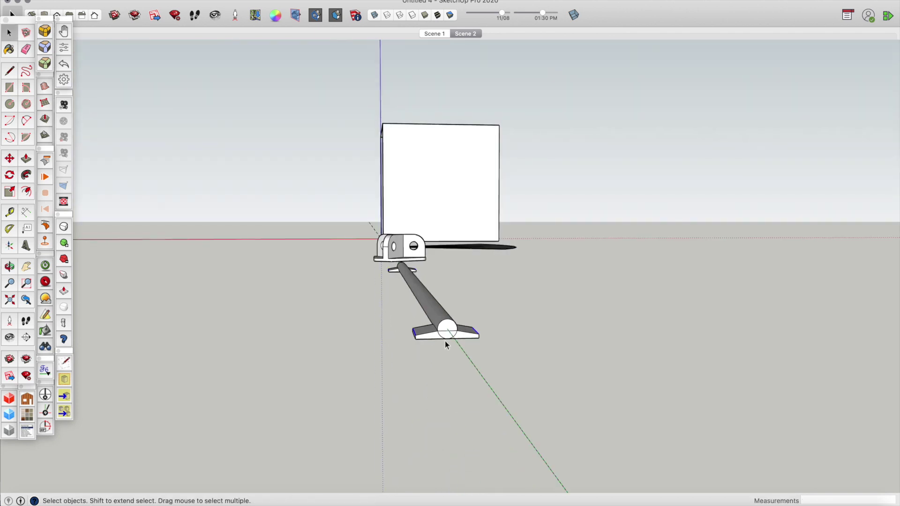
- Erase the leftover circle edges where the rod's end faces meet the sloped feet
scroll(445, 341, "up", 2)
key("e")
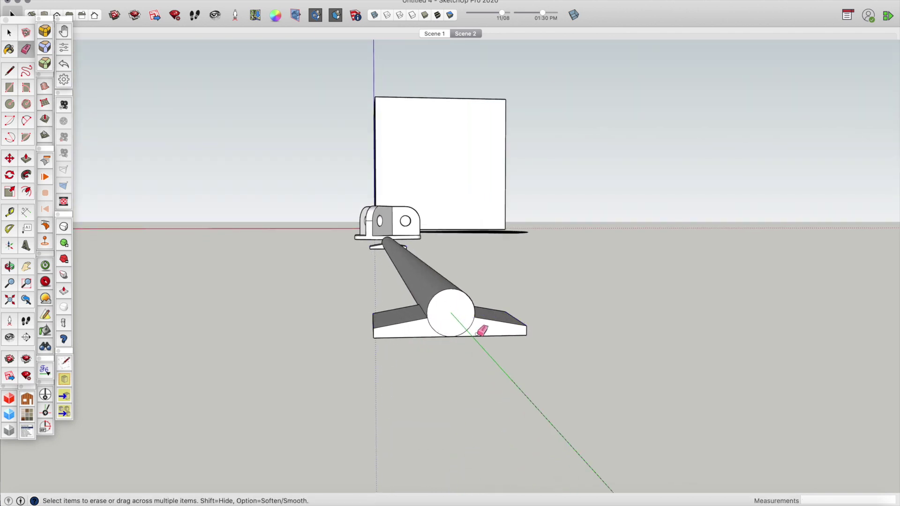
middle_click_drag(436, 323, 462, 325)
scroll(462, 325, "up", 10)
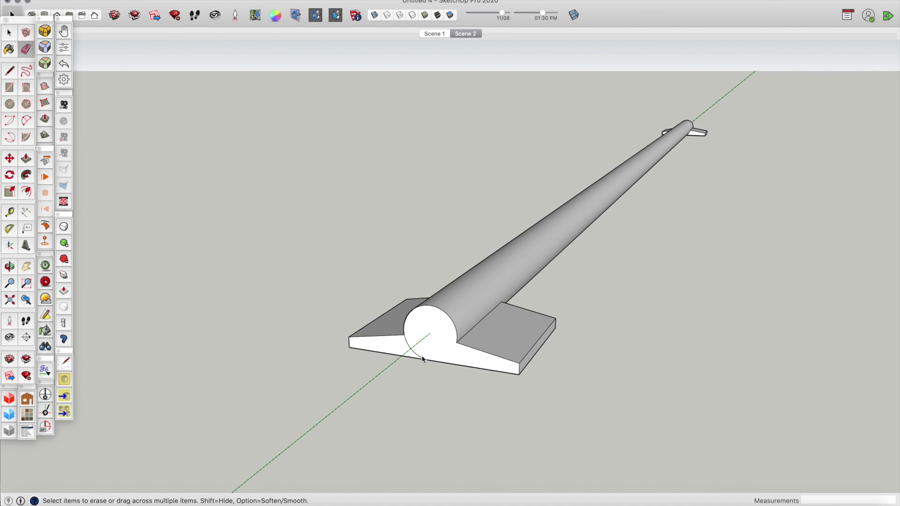
scroll(423, 359, "down", 5)
mouse_move(423, 359)
middle_mouse_down()
mouse_move(257, 336)
mouse_move(460, 397)
mouse_move(710, 346)
middle_mouse_up()
- Select the whole footed rod and copy it sideways along the red axis so the feet of both rods adjoin
key("space")
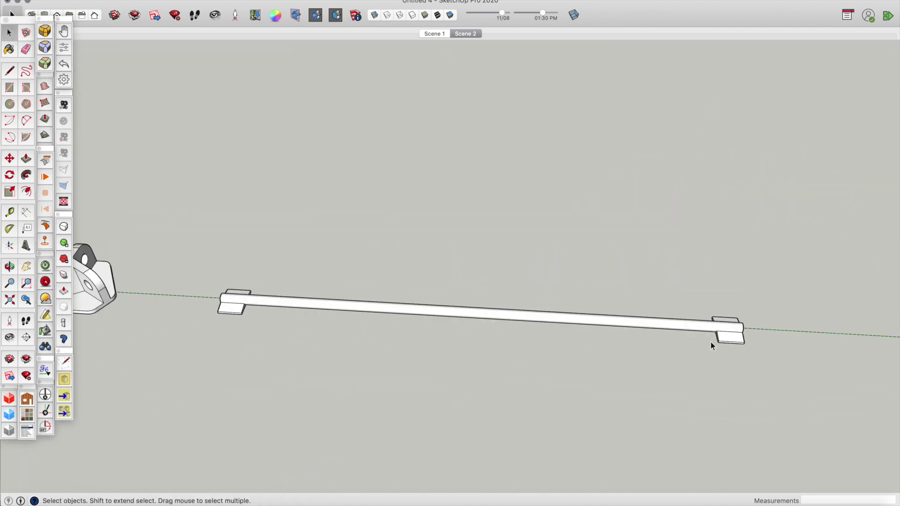
left_click_drag(187, 255, 784, 369)
left_click_drag(776, 342, 324, 247)
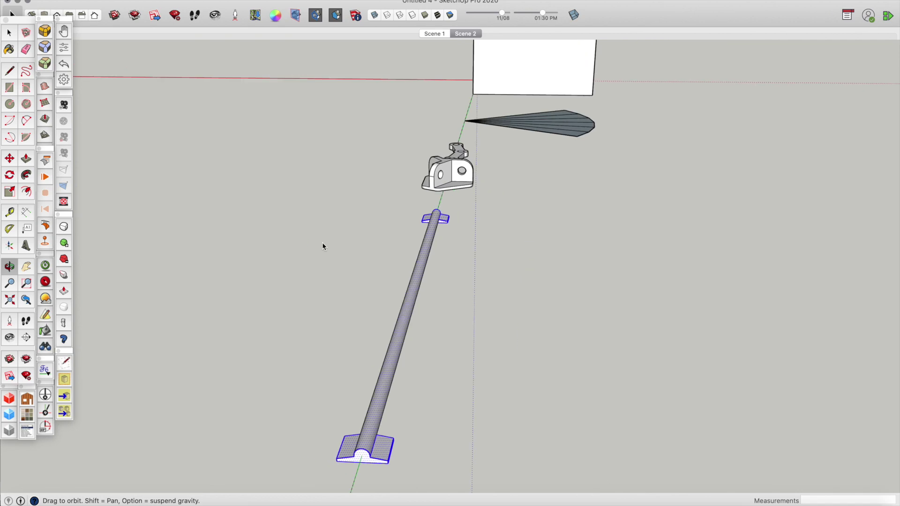
key("space")
scroll(370, 417, "up", 5)
key("m")
left_click(294, 387)
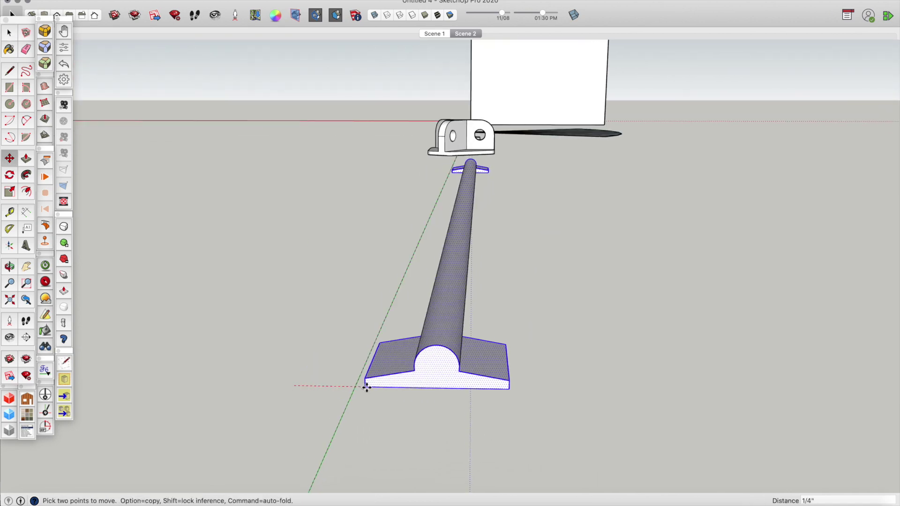
key("alt")
left_click(436, 386)
key("space")
- Erase the seam edges on the joined feet at both ends of the rod pair
key("e")
mouse_move(442, 385)
middle_mouse_down()
mouse_move(384, 178)
mouse_move(378, 67)
middle_mouse_up()
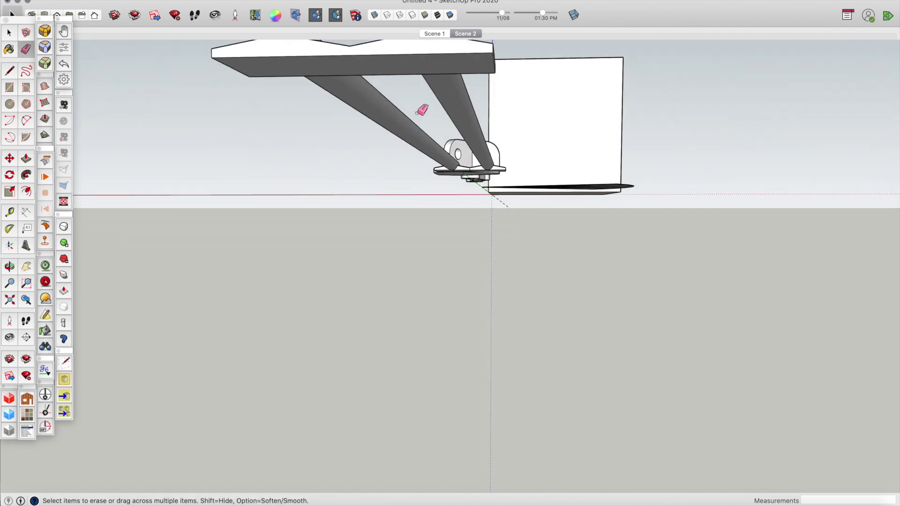
scroll(368, 97, "down", 5)
scroll(342, 107, "up", 5)
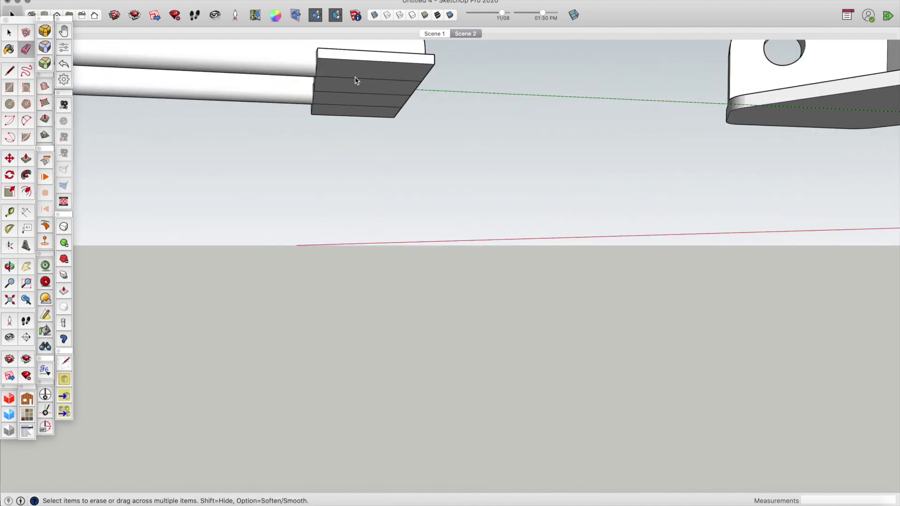
mouse_move(355, 87)
middle_mouse_down()
mouse_move(145, 141)
mouse_move(338, 114)
mouse_move(327, 94)
mouse_move(266, 104)
middle_mouse_up()
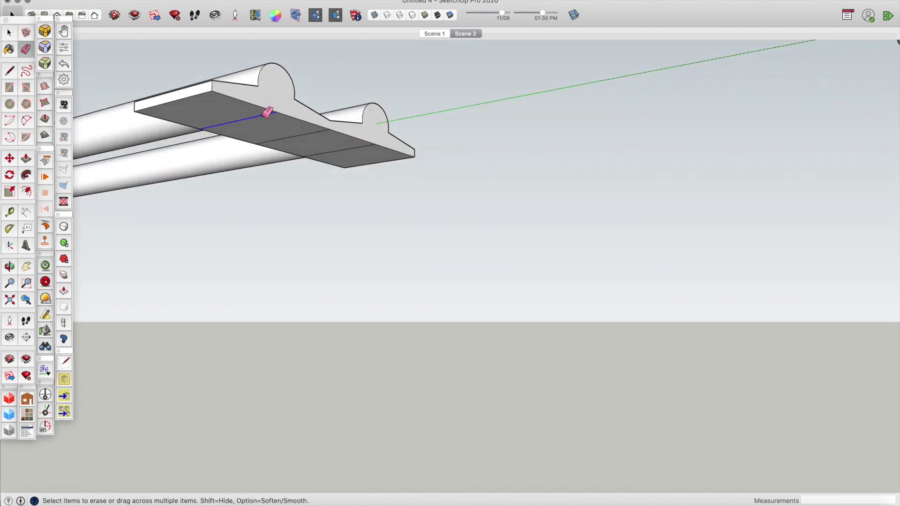
scroll(301, 140, "down", 5)
mouse_move(300, 140)
middle_mouse_down()
mouse_move(237, 181)
mouse_move(844, 275)
mouse_move(280, 194)
mouse_move(673, 245)
mouse_move(438, 305)
mouse_move(369, 237)
middle_mouse_up()
- Select the three-wall bracket and the rod pair and move them along the green axis, farther from the link arm
key("space")
left_click_drag(366, 230, 742, 365)
key("m")
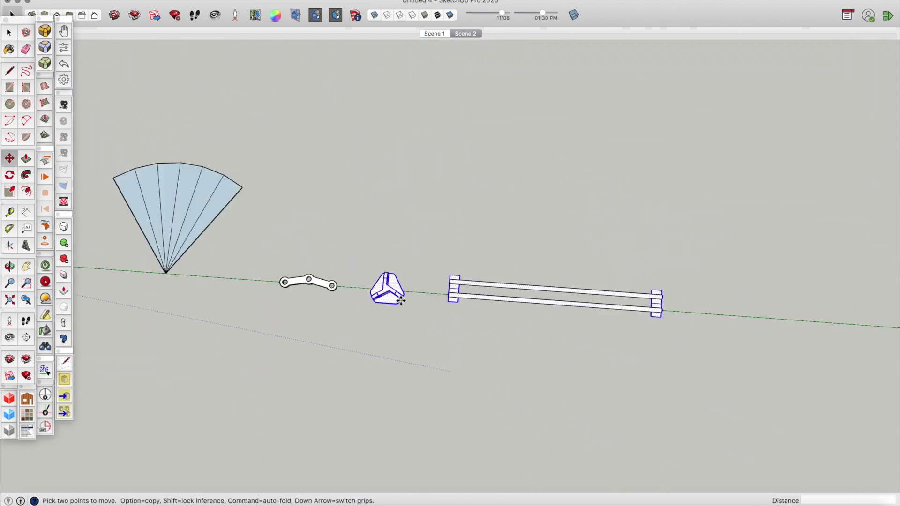
left_click_drag(402, 297, 533, 307)
scroll(380, 295, "down", 3)
key("space")
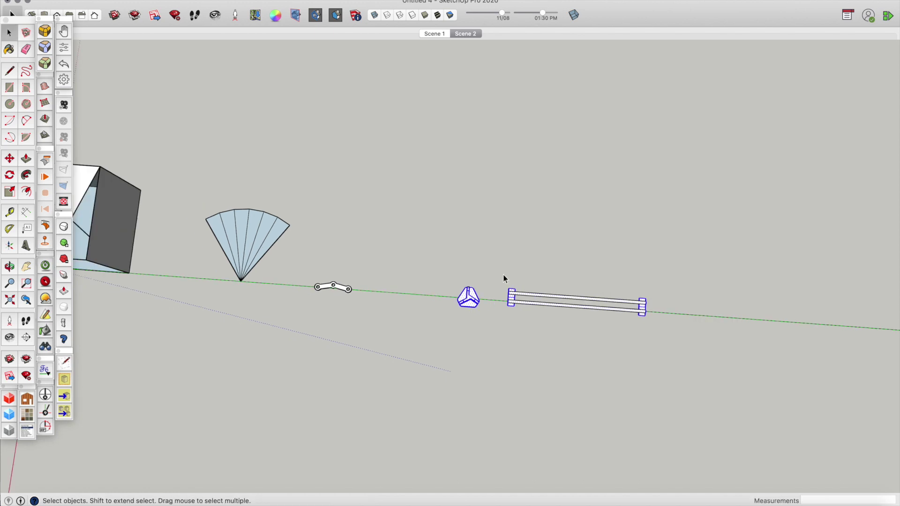
- Move the rod pair farther along the green axis and array it sideways into a row of eight joined rods
key("m")
left_click_drag(619, 307, 744, 351)
scroll(609, 291, "up", 3)
key("space")
key("m")
left_click(711, 324)
key("alt")
scroll(712, 301, "up", 3)
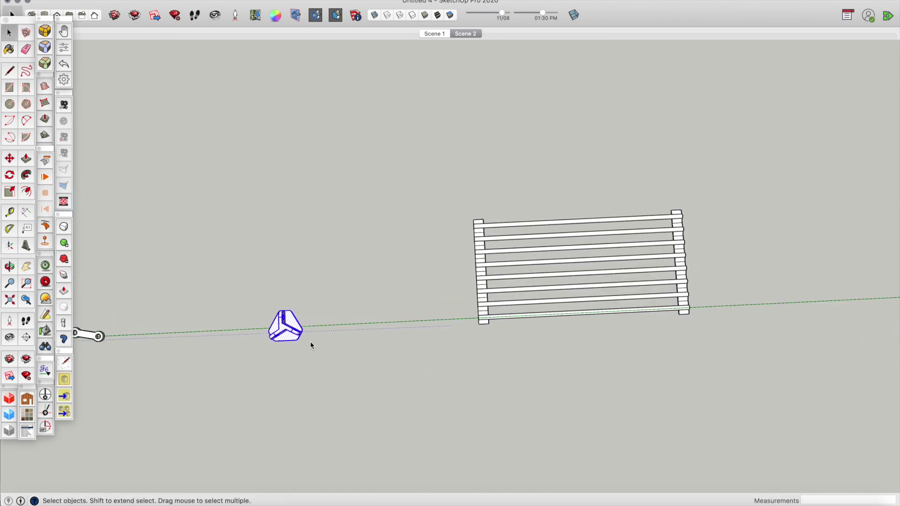
- Copy the three-wall bracket along the green axis, leaving a small gap beside the original
key("m")
left_click(298, 337)
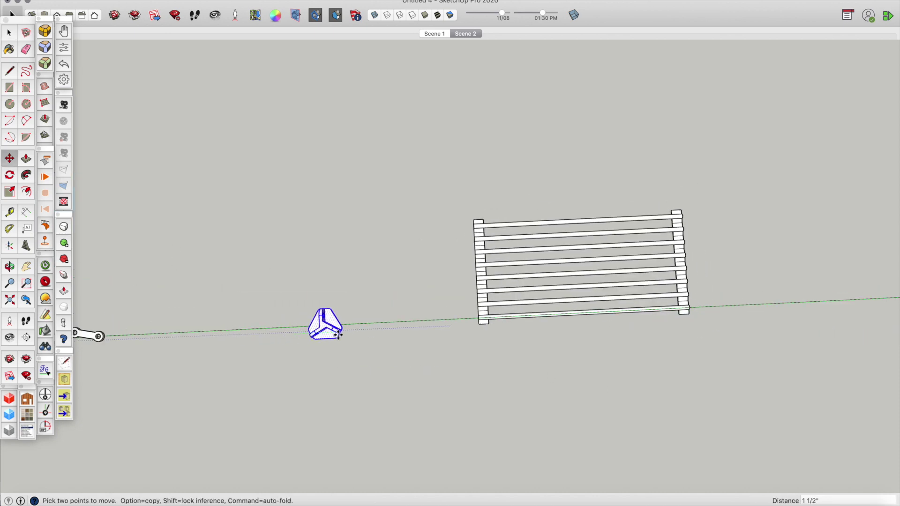
key("alt")
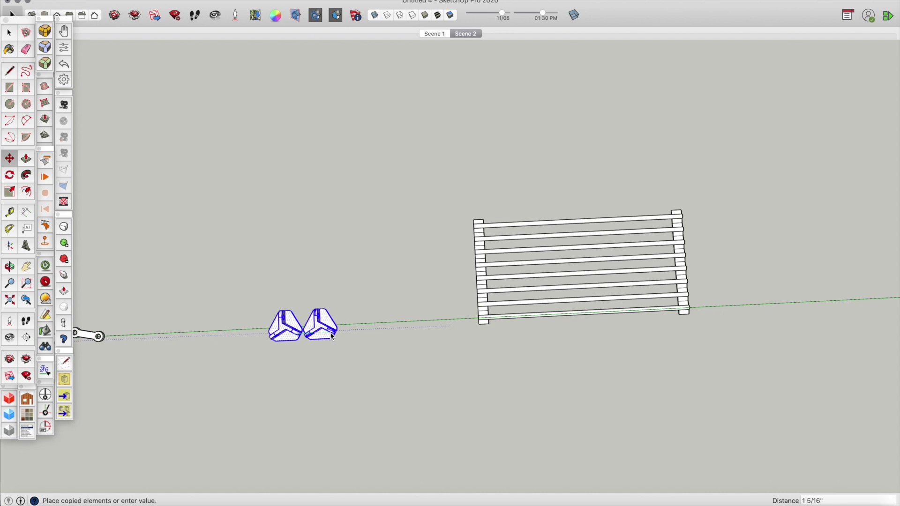
key("space")
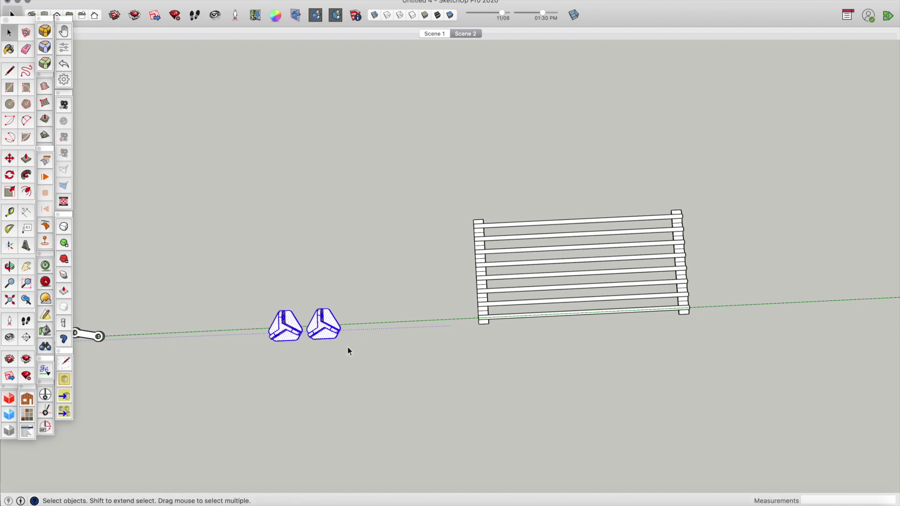
- Copy the bracket pair about 1 1/4" along the red axis and array it x3 to form a two-by-four grid
key("m")
left_click(333, 339)
key("alt")
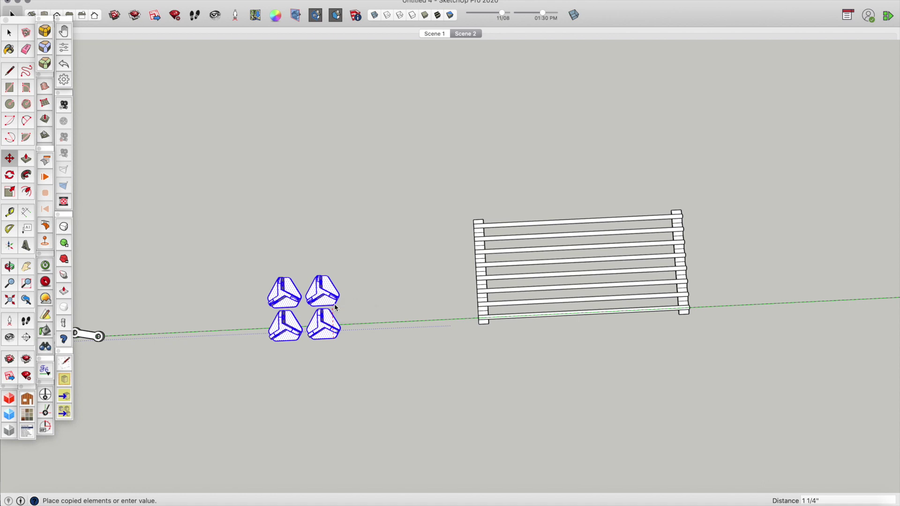
left_click(335, 307)
type("x3")
key("Return")
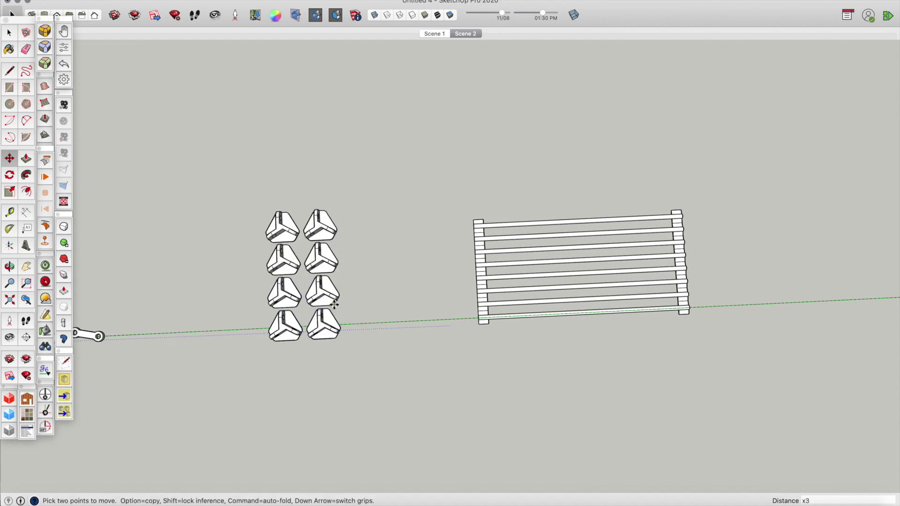
- Copy the three-hole link arm along the green axis, placing the copy end to end with the original
scroll(349, 314, "down", 3)
scroll(197, 351, "up", 3)
key("space")
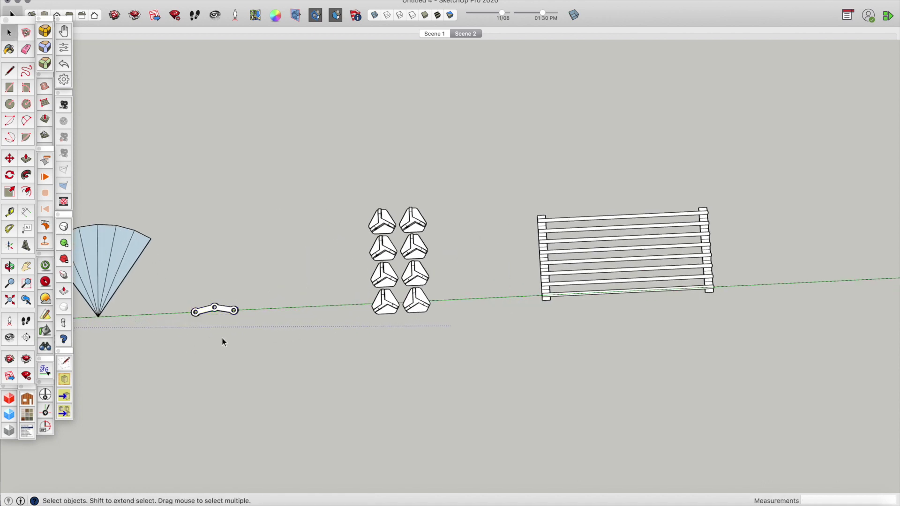
key("m")
left_click(223, 315)
key("alt")
left_click(271, 312)
key("space")
- Try to array the pair of link arms along the red axis with x10 copies
scroll(193, 320, "up", 3)
middle_click_drag(193, 320, 272, 323)
scroll(272, 320, "down", 1)
scroll(271, 320, "up", 3)
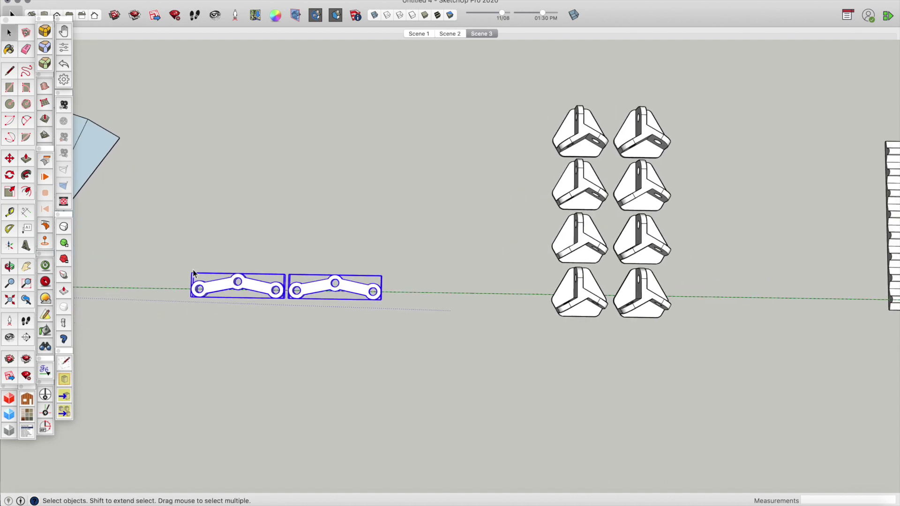
key("m")
key("alt")
left_click(268, 293)
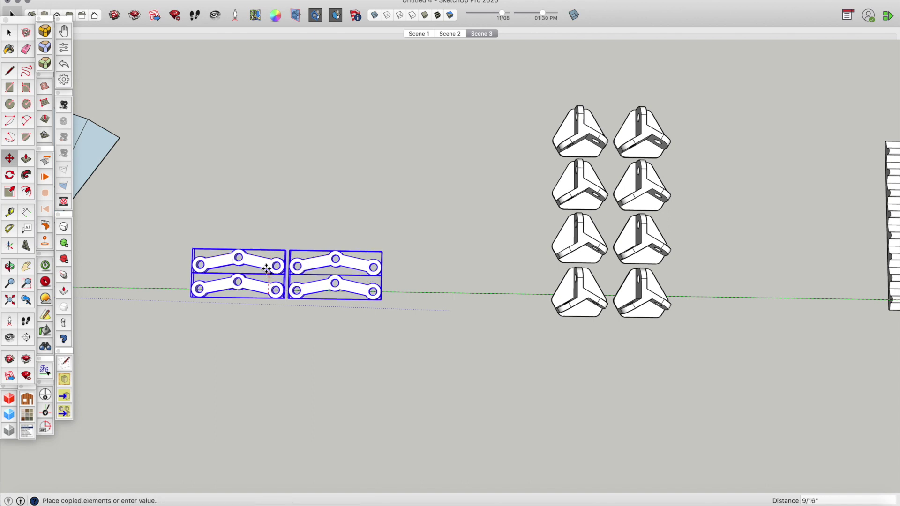
key("Return")
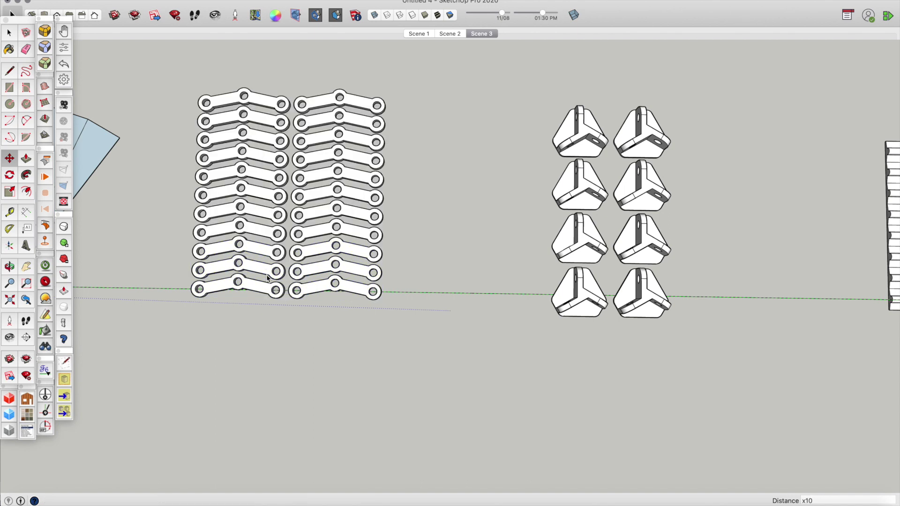
key("super+z")
- Copy the pair of link arms about 7/16" along the red axis and array it x5
left_click_drag(165, 257, 394, 327)
key("m")
left_click(341, 283)
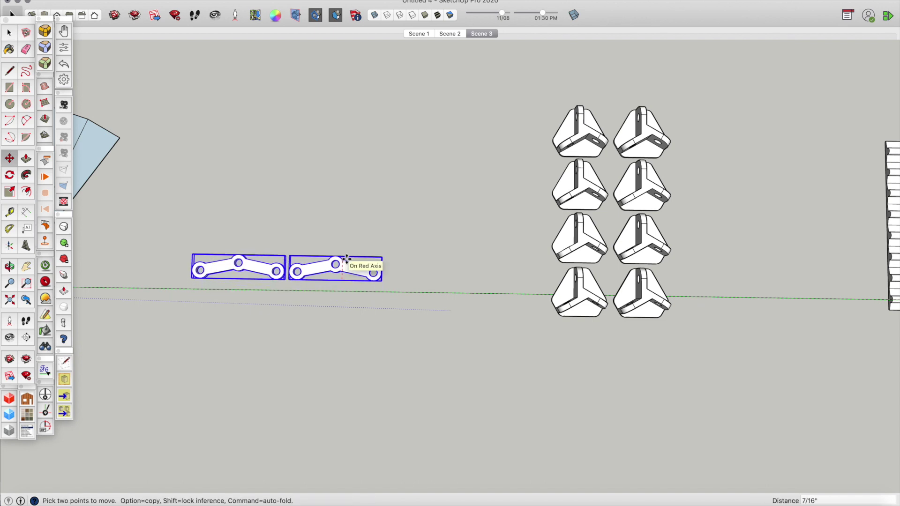
key("alt")
left_click(346, 260)
type("x")
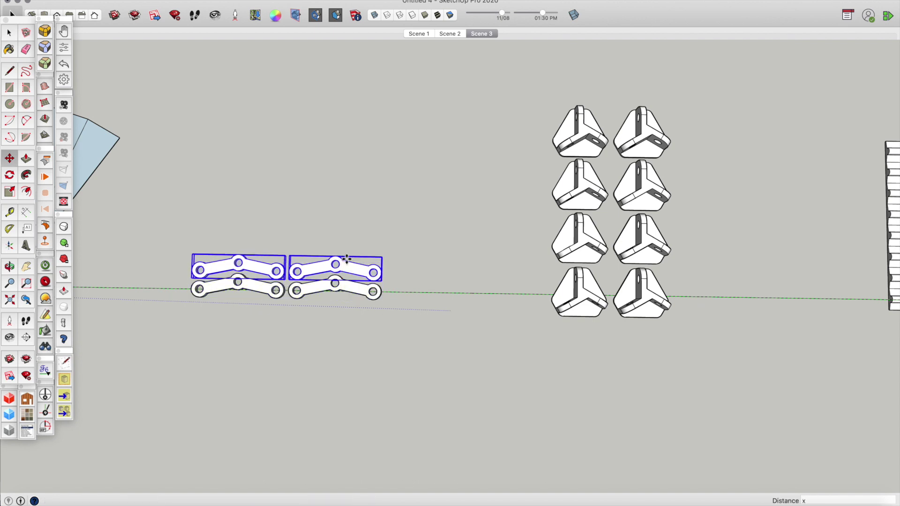
type("5")
key("Return")
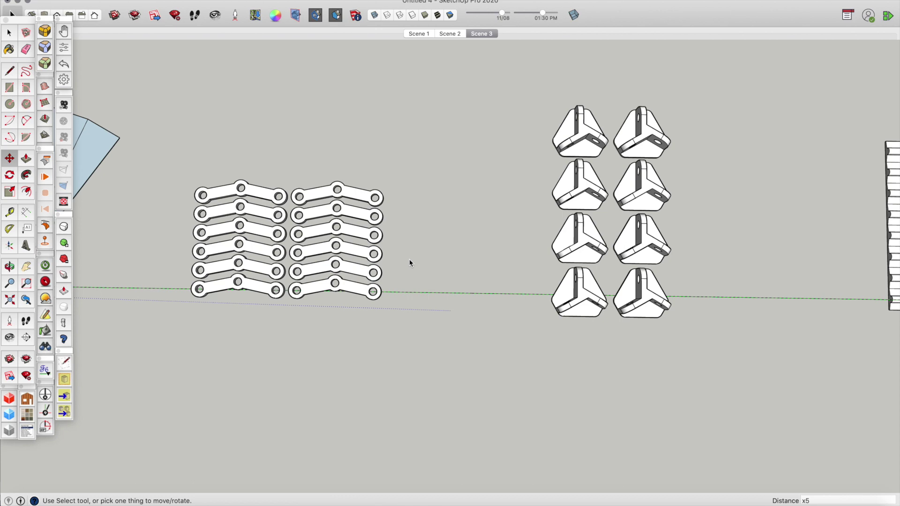
- Move the grid of three-wall brackets along the green axis to sit close beside the link arms
key("space")
scroll(393, 277, "down", 5)
left_click_drag(435, 197, 501, 296)
key("m")
left_click(499, 273)
left_click(451, 272)
- Move the row of footed round rods along the green axis to sit close beside the bracket grid
key("space")
left_click_drag(537, 193, 719, 307)
key("m")
left_click(664, 272)
left_click(542, 271)
key("space")
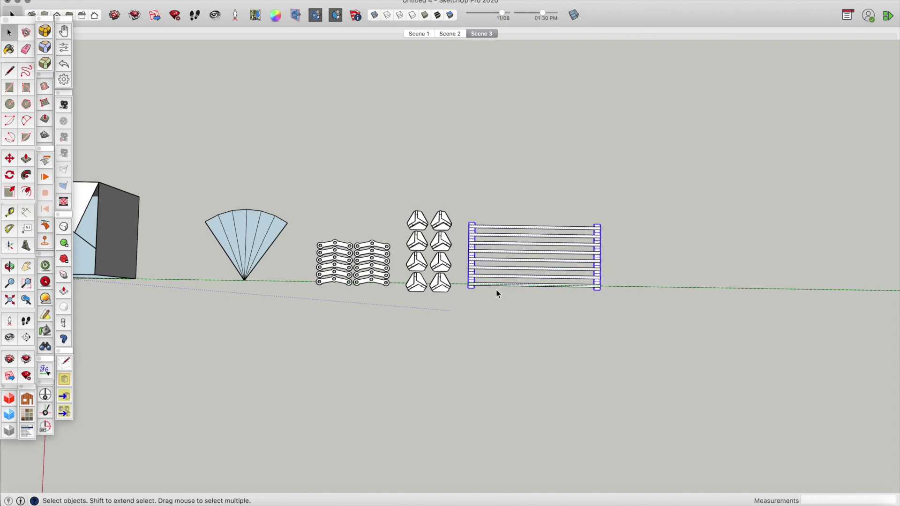
middle_click_drag(542, 272, 412, 237)
scroll(558, 283, "up", 2)
left_click(551, 283)
middle_click_drag(552, 283, 258, 207)
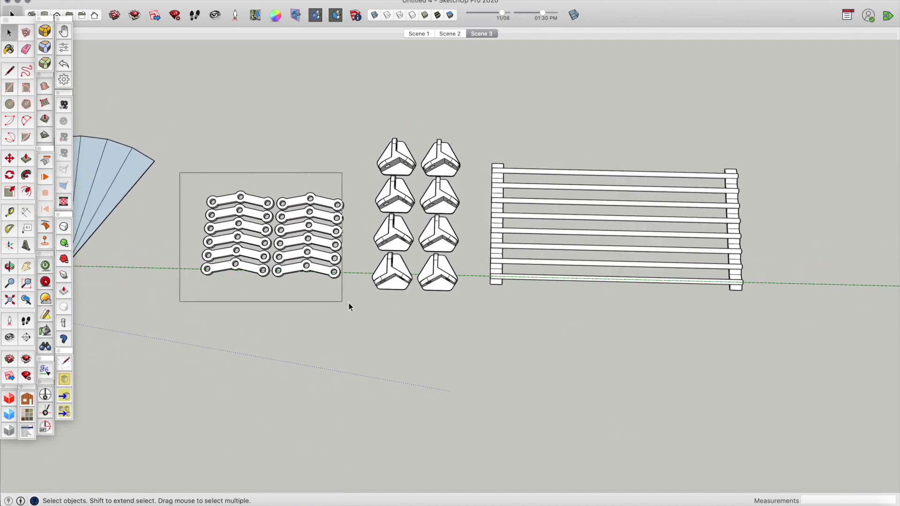
left_click_drag(333, 307, 347, 307)
left_click(38, 1)
mouse_move(75, 1)
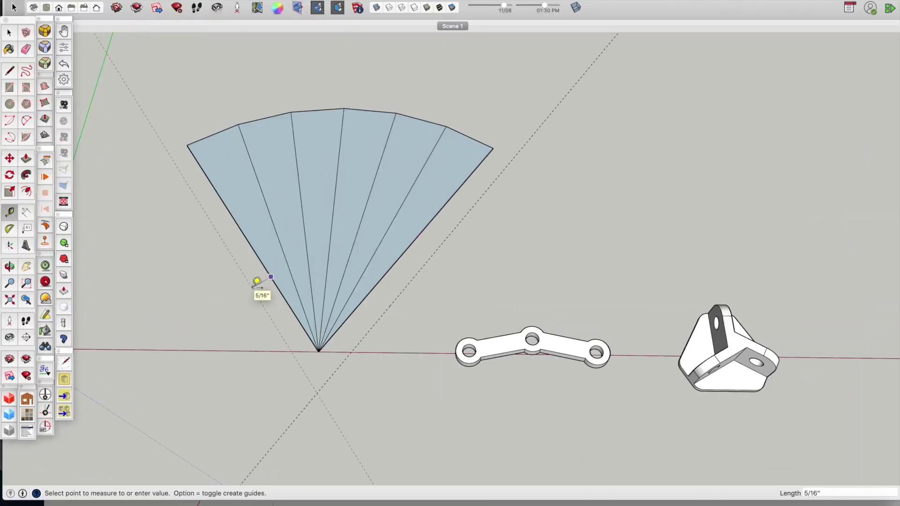
- Place the 5/16" offset guide beside the fan, and draw a short line between each guide and the fan's nearest side edge
key("space")
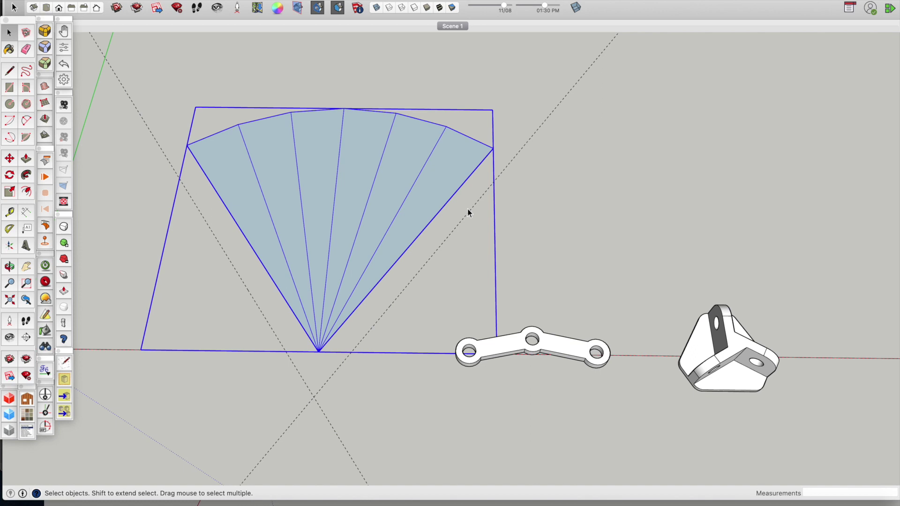
key("l")
left_click(493, 183)
left_click(474, 172)
key("Escape")
left_click(180, 180)
left_click(202, 169)
- Move the two short lines so they start at the fan's outer arc corners
key("m")
left_click(202, 169)
left_click(188, 146)
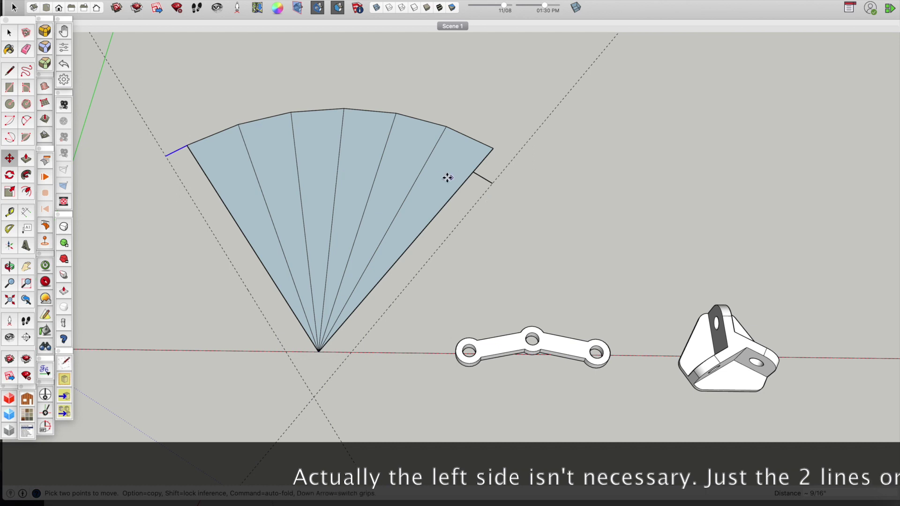
left_click(474, 172)
left_click(493, 153)
- Draw the border outline along both guides through their intersection, and retrace the fan's side edges to fill the border
key("l")
left_click(512, 159)
left_click(314, 397)
left_click(167, 156)
key("space")
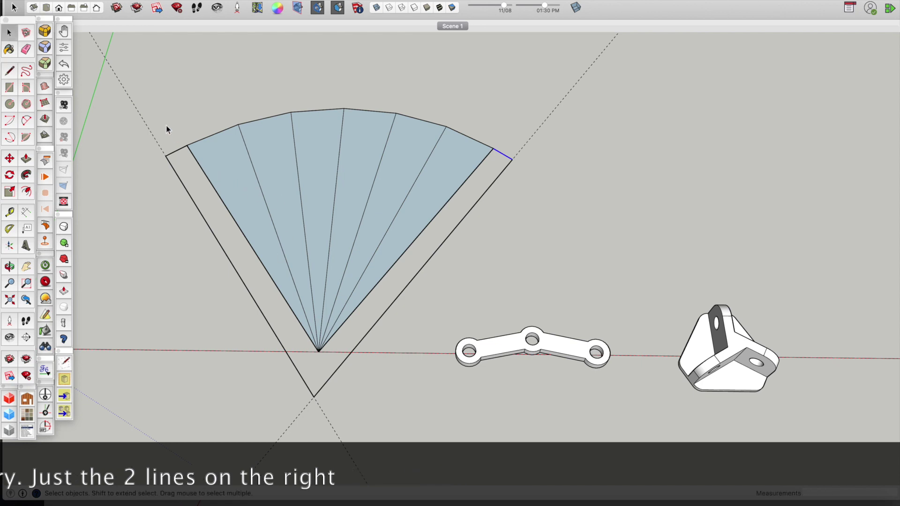
key("l")
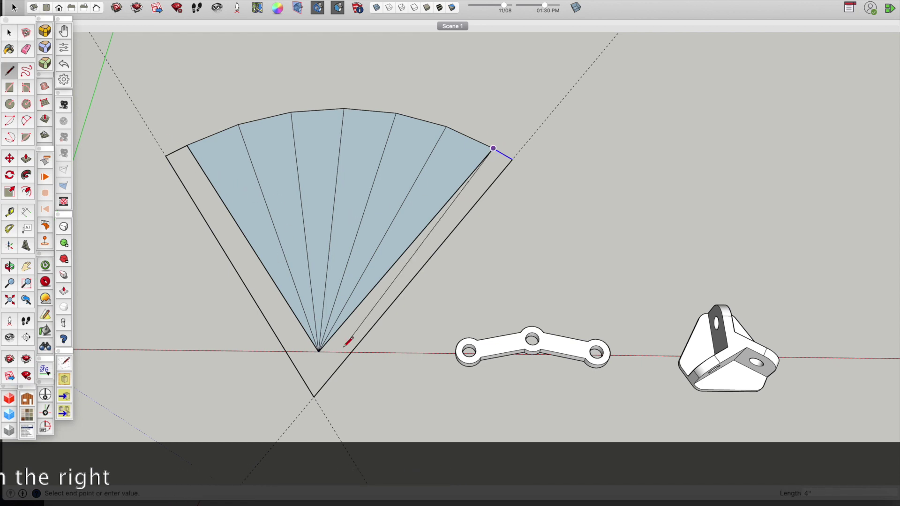
left_click(187, 145)
- Make the fan and its border into one component
key("space")
left_click_drag(90, 60, 524, 443)
key("g")
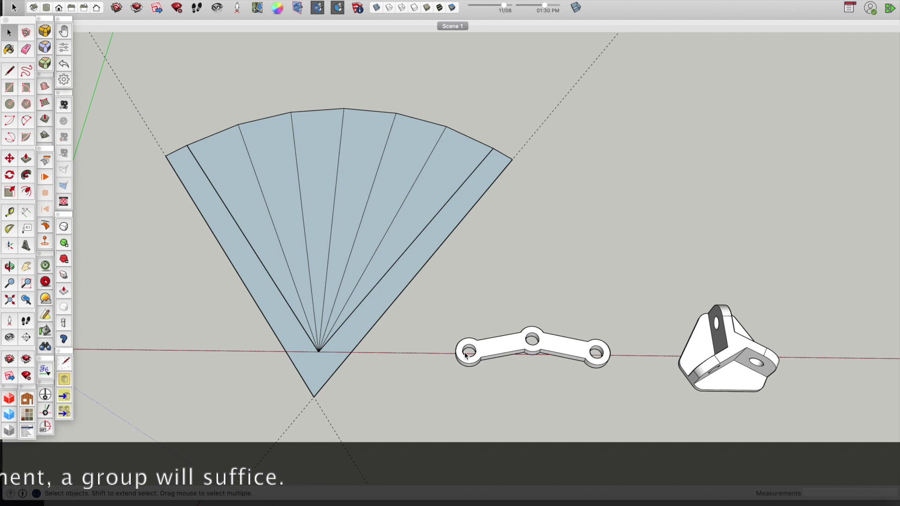
- Draw a short reference line from the rim to the centre of each of the link arm's three holes
scroll(522, 356, "up", 4)
scroll(409, 362, "up", 4)
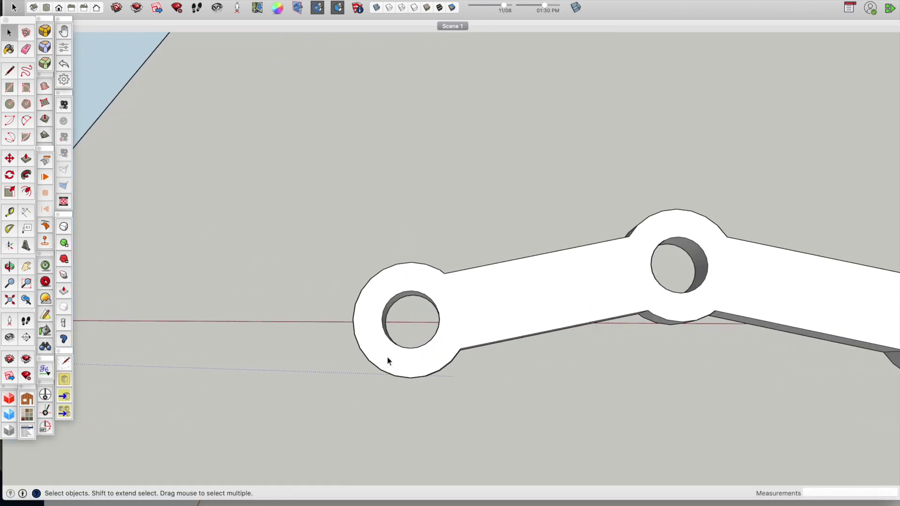
key("l")
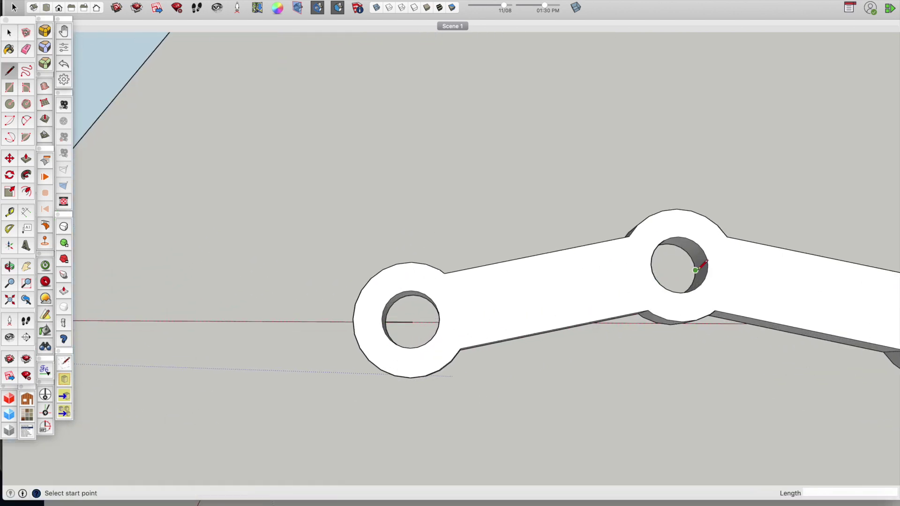
scroll(696, 270, "up", 5)
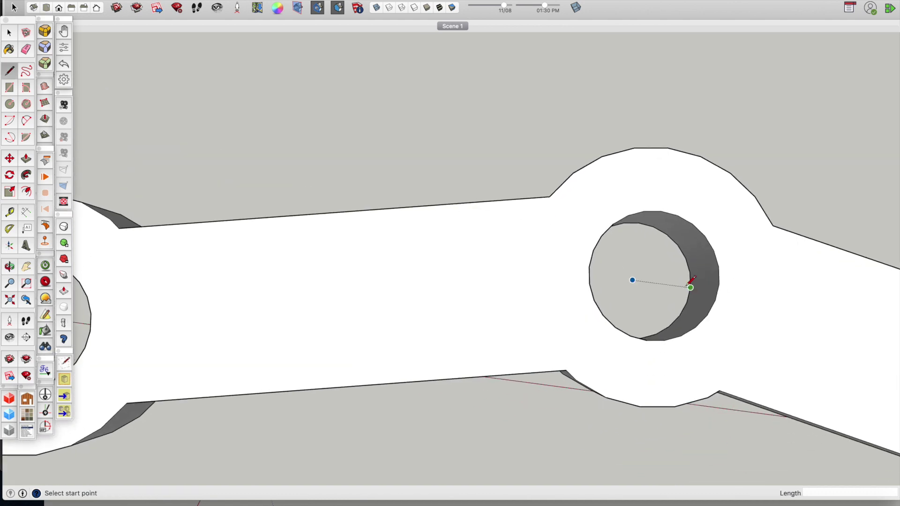
scroll(630, 278, "down", 6)
key("Escape")
scroll(788, 357, "up", 6)
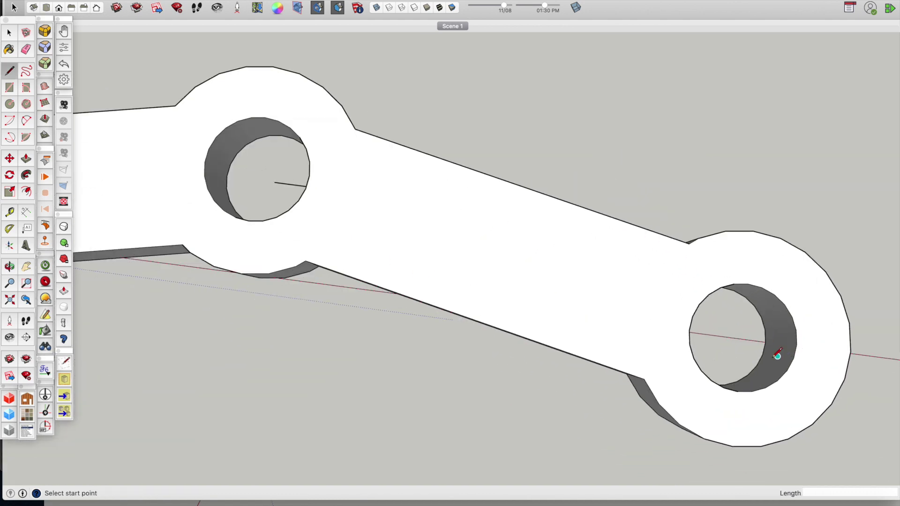
left_click(769, 323)
- Make the link arm and its hole reference lines into a component named arm
scroll(675, 313, "down", 10)
key("space")
left_click_drag(327, 207, 816, 394)
type("garm")
left_click(524, 261)
- Make the three-wall bracket into a component named joint
scroll(371, 272, "down", 3)
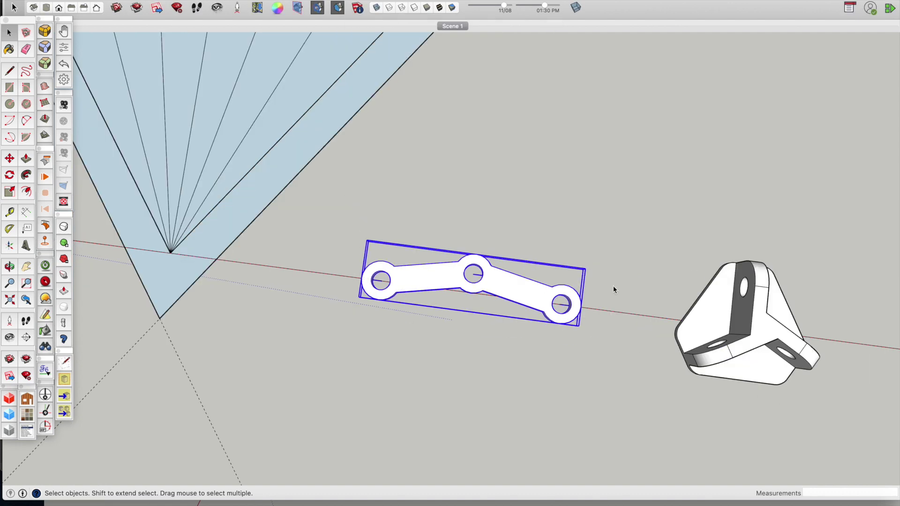
left_click_drag(860, 440, 859, 440)
key("g")
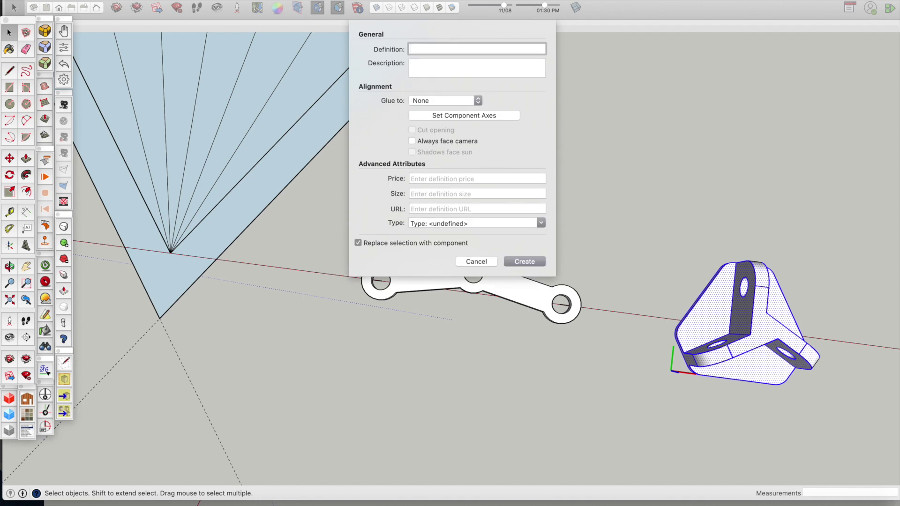
type("joint")
key("Return")
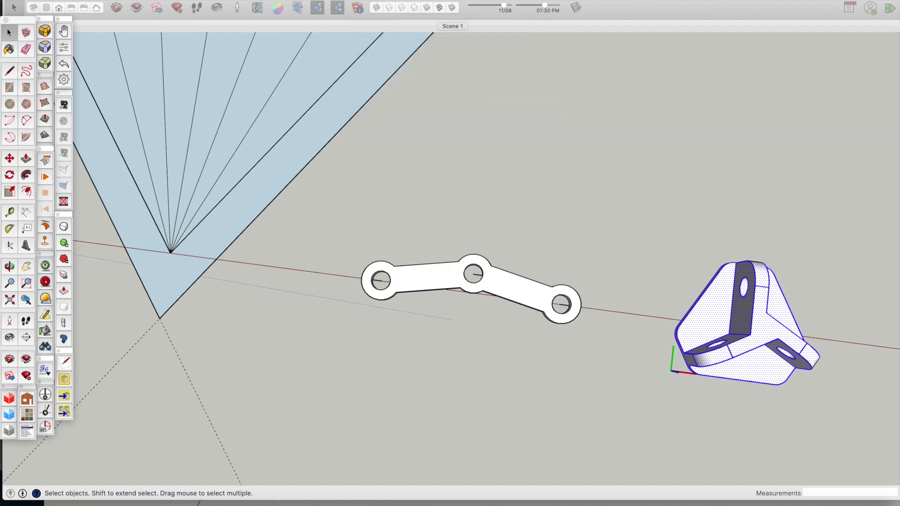
- Move the arm from the centre of its first hole onto the fan's far arc corner, away from the bracket
scroll(654, 342, "up", 5)
left_click(511, 308)
scroll(511, 308, "up", 2)
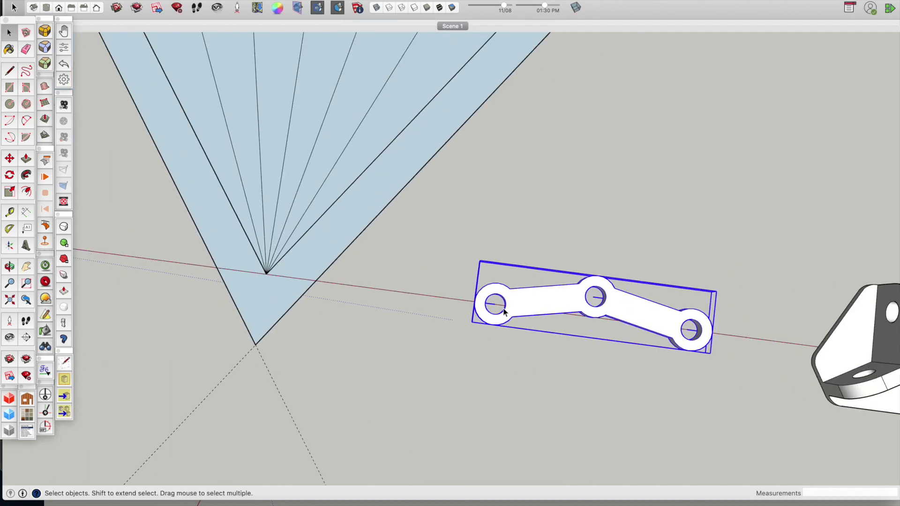
key("m")
left_click(511, 308)
scroll(515, 311, "down", 4)
scroll(264, 77, "up", 4)
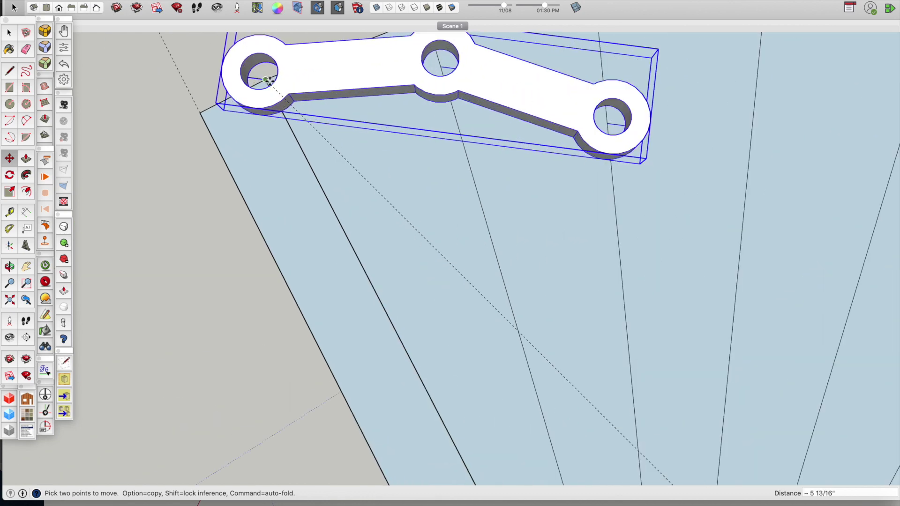
left_click(266, 82)
scroll(370, 168, "down", 2)
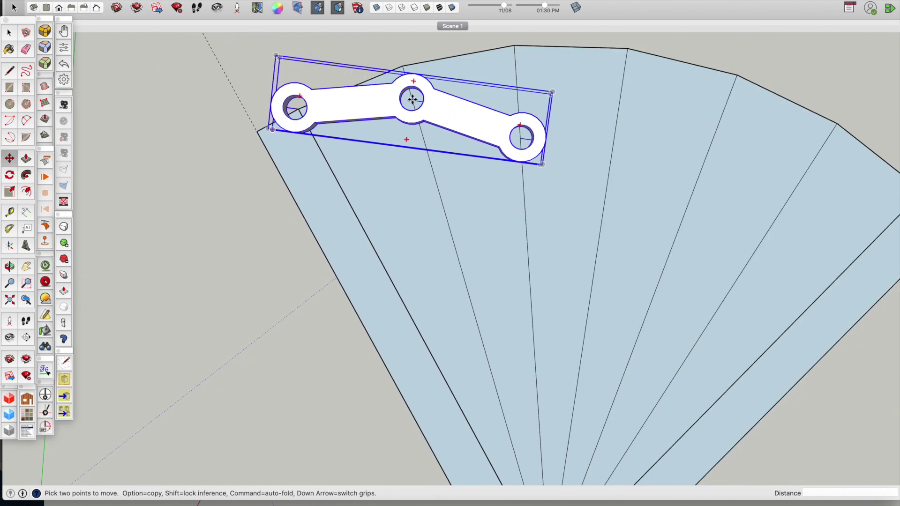
- Rotate a copy of the arm about its middle hole and raise the copy 1/8" onto the original
key("q")
left_click(521, 139)
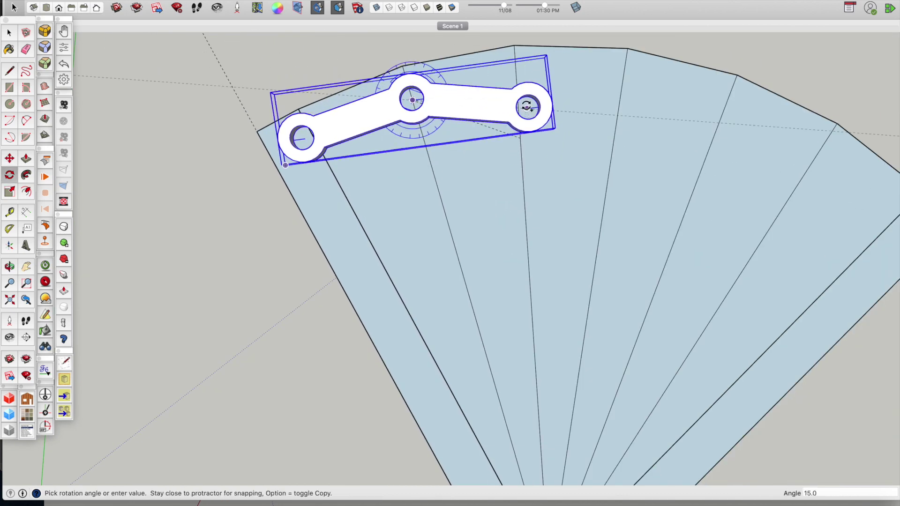
key("alt")
left_click(515, 43)
key("space")
middle_click_drag(435, 119, 445, 157)
key("m")
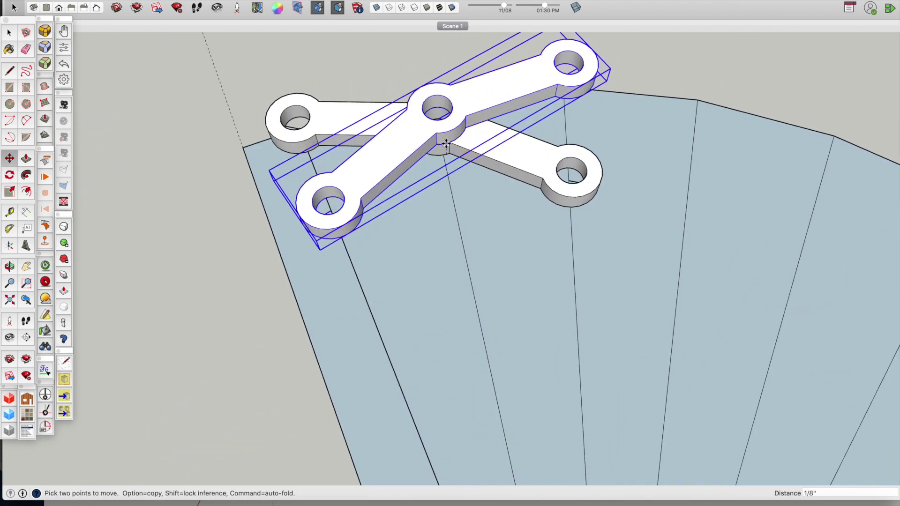
scroll(444, 157, "down", 5)
- Rotate a copy of the crossed arm pair about the fan's apex so their end holes line up, and array it x2
key("space")
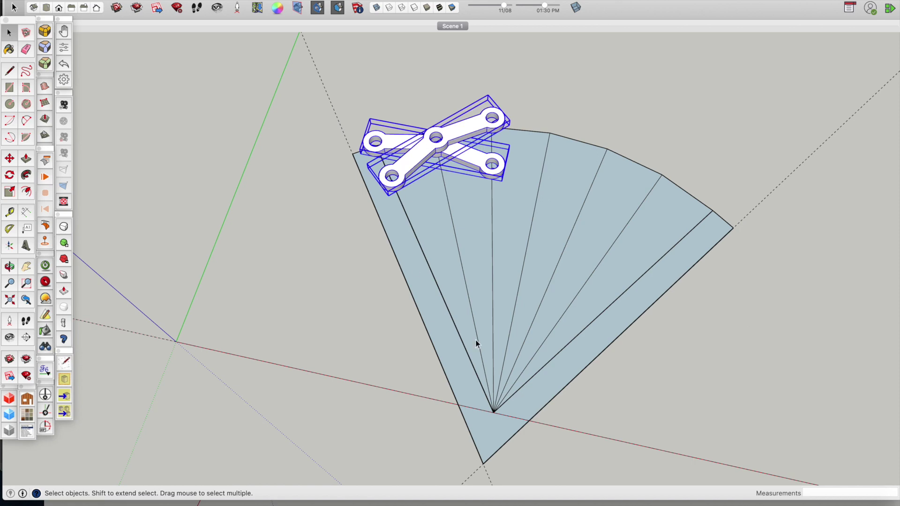
key("q")
scroll(376, 141, "up", 5)
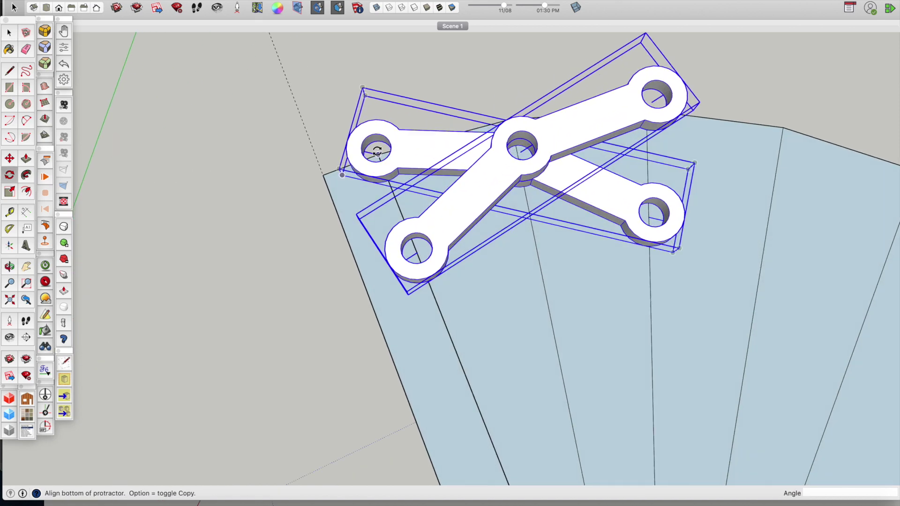
left_click(376, 143)
middle_click_drag(653, 114, 611, 117)
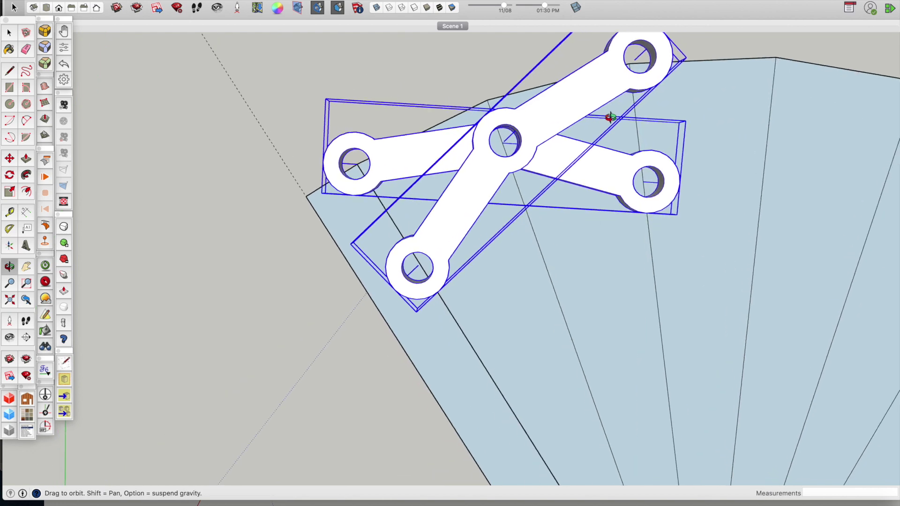
left_click(632, 62)
scroll(632, 60, "down", 6)
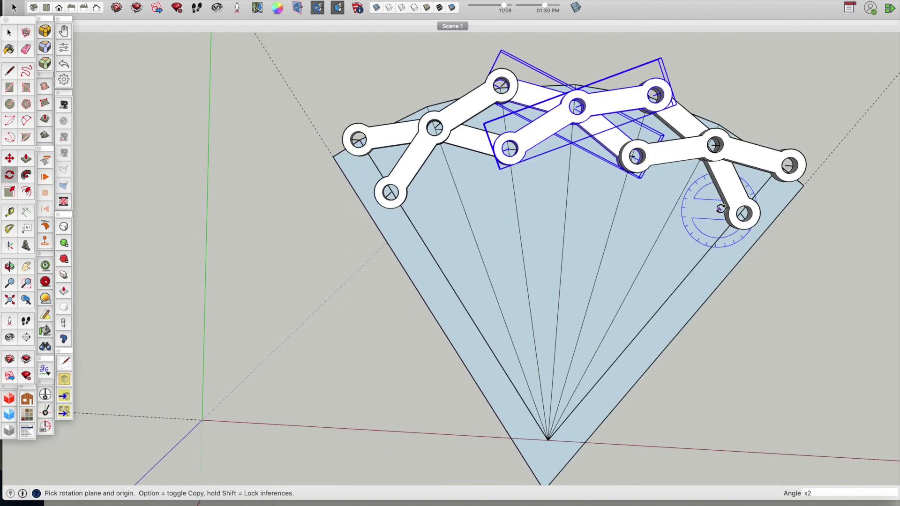
- Open the arm component for editing and delete the reference lines inside its three holes
key("space")
left_click(789, 272)
middle_click_drag(789, 272, 656, 61)
scroll(648, 107, "up", 3)
middle_click_drag(649, 107, 416, 177)
scroll(416, 177, "up", 6)
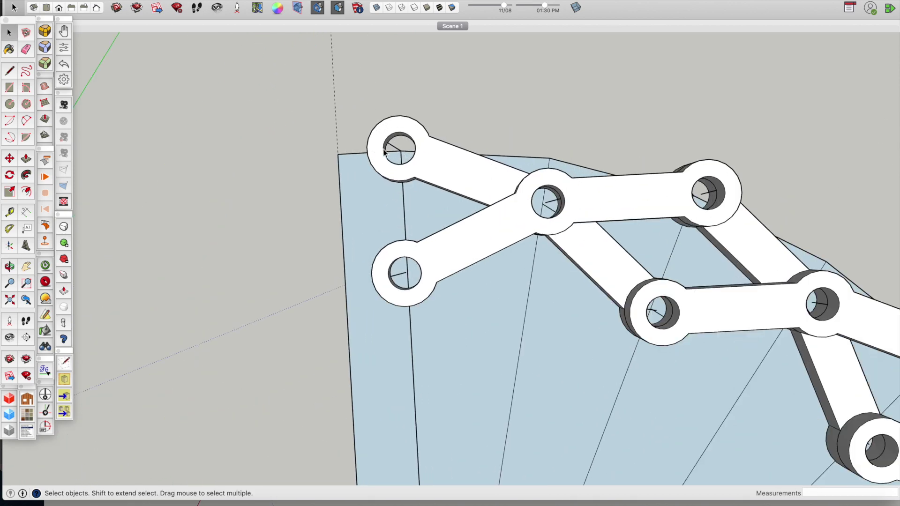
double_click(397, 148)
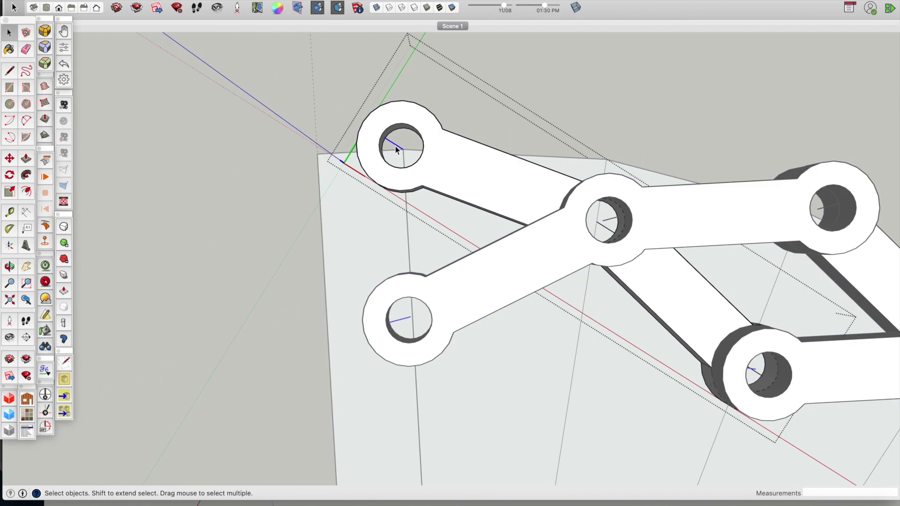
scroll(578, 276, "down", 5)
middle_click_drag(673, 183, 655, 236)
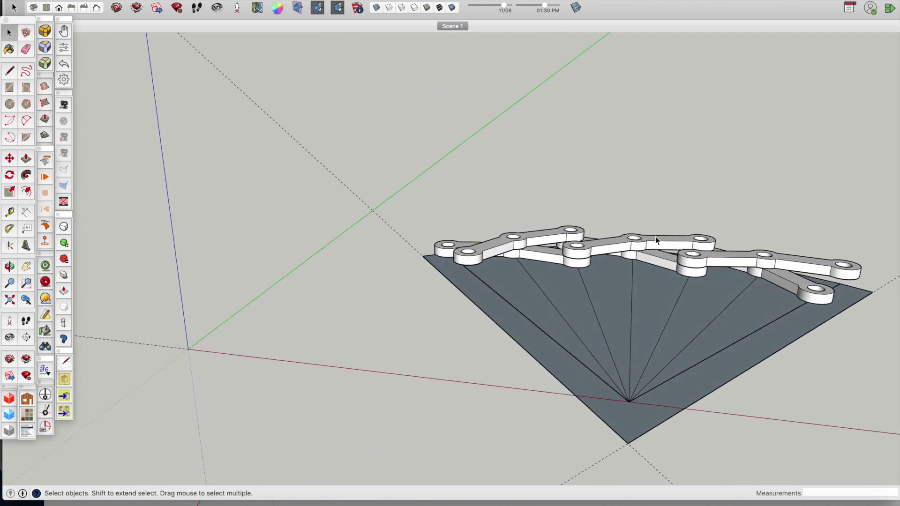
- Lower all the crossed arms along the blue axis by one arm thickness
left_click_drag(877, 339, 876, 333)
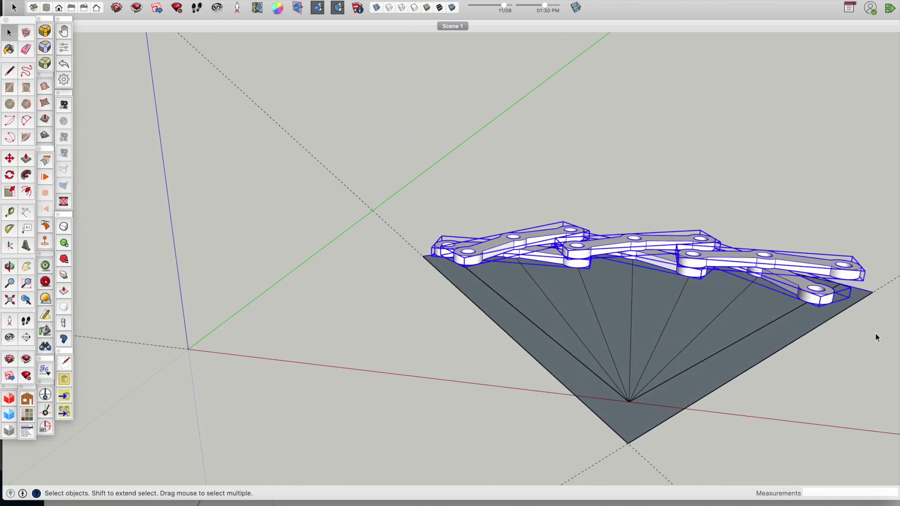
scroll(694, 281, "up", 5)
key("m")
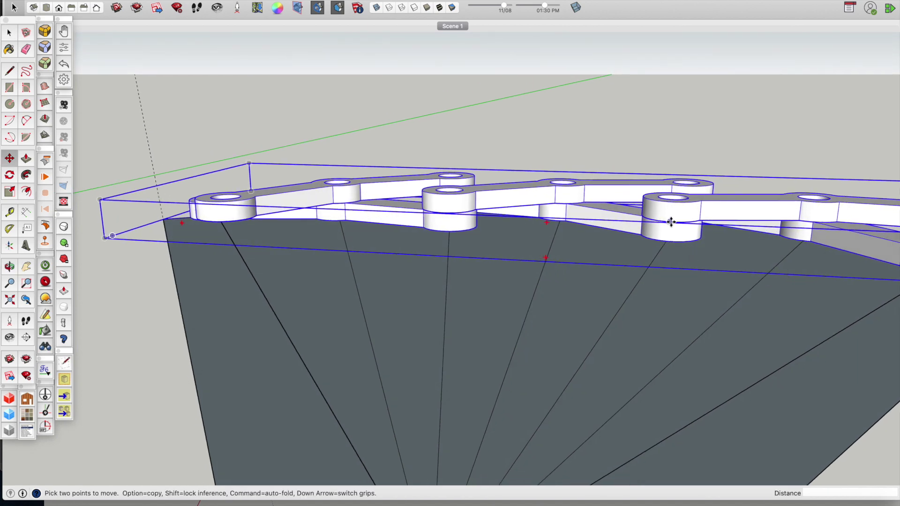
left_click(672, 228)
left_click(672, 243)
scroll(673, 261, "down", 10)
- Rotate the joint bracket about the corner where its walls meet
middle_click_drag(670, 264, 547, 412)
scroll(662, 312, "up", 5)
key("space")
scroll(722, 328, "up", 4)
left_click(690, 296)
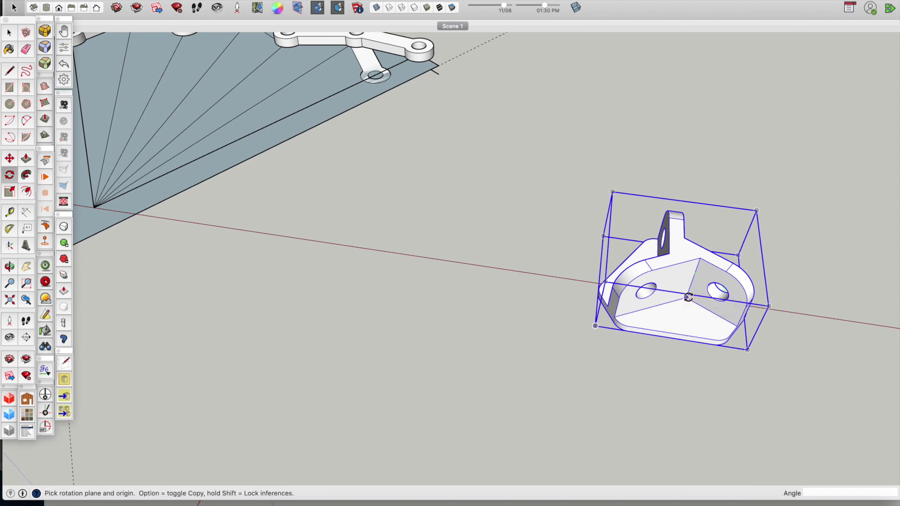
left_click(700, 257)
left_click(560, 275)
- Make a rotated copy of the joint bracket beside the original
mouse_move(560, 275)
middle_mouse_down()
mouse_move(646, 317)
mouse_move(649, 250)
middle_mouse_up()
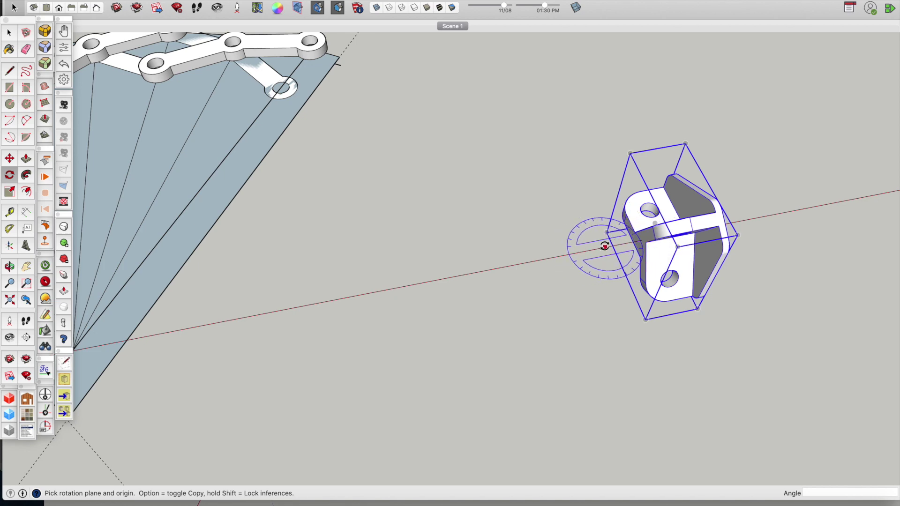
left_click(625, 243)
key("alt")
left_click(430, 287)
middle_click_drag(429, 286, 322, 281)
scroll(419, 290, "up", 5)
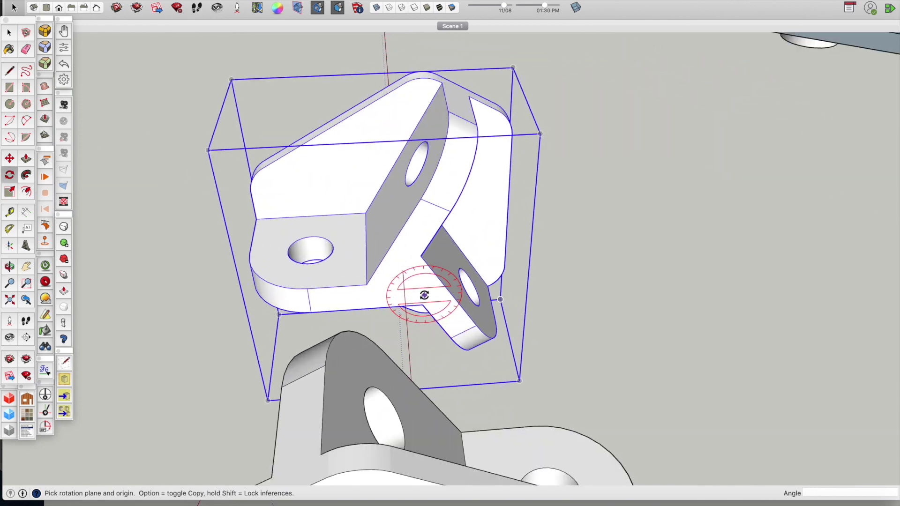
- Rotate the joint bracket copy around the red axis about its inner flange corner
left_click(422, 256)
left_click(451, 212)
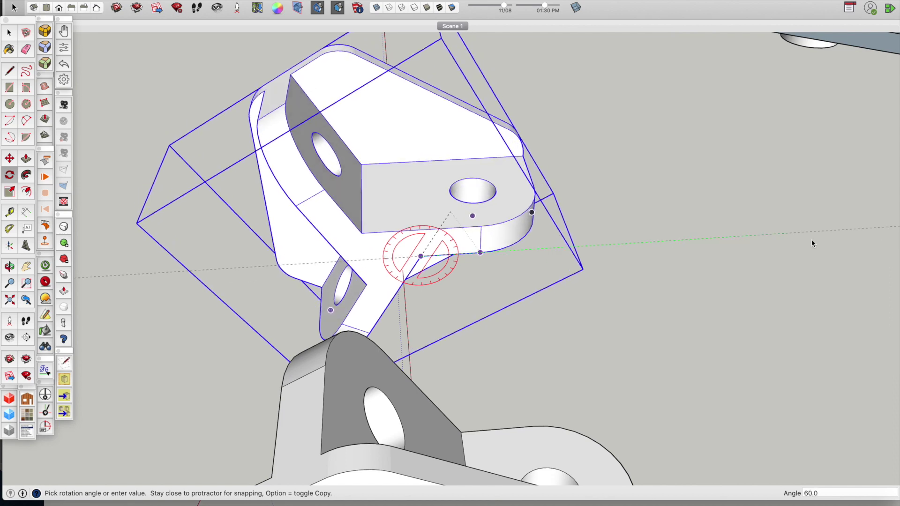
left_click(826, 234)
- Move the rotated bracket copy beside the original, leaving a gap between the two along the red axis
middle_click_drag(529, 281, 487, 70)
middle_click_drag(417, 171, 407, 216)
key("m")
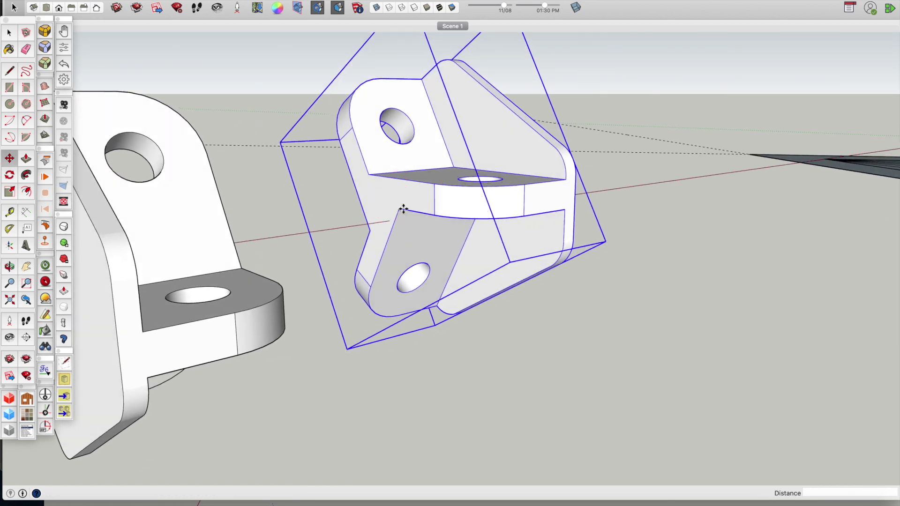
left_click(404, 214)
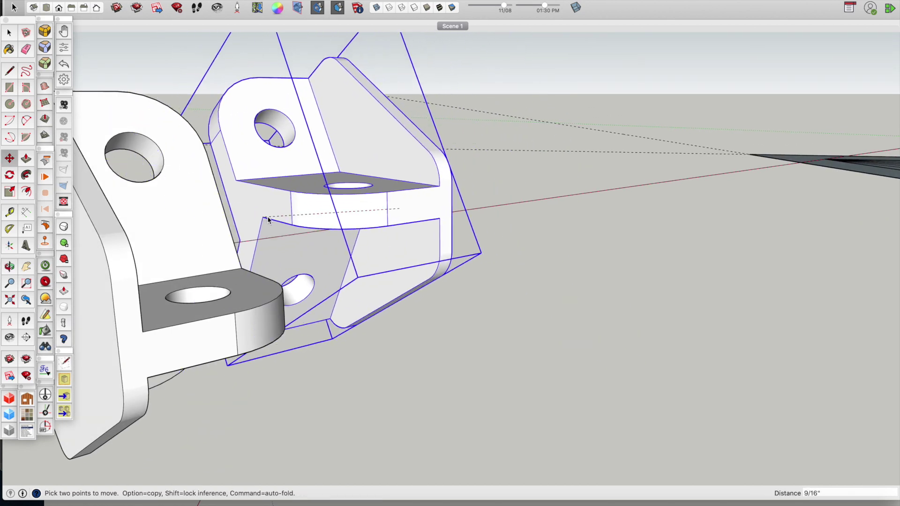
middle_click_drag(244, 262, 117, 450)
key("m")
left_click(250, 220)
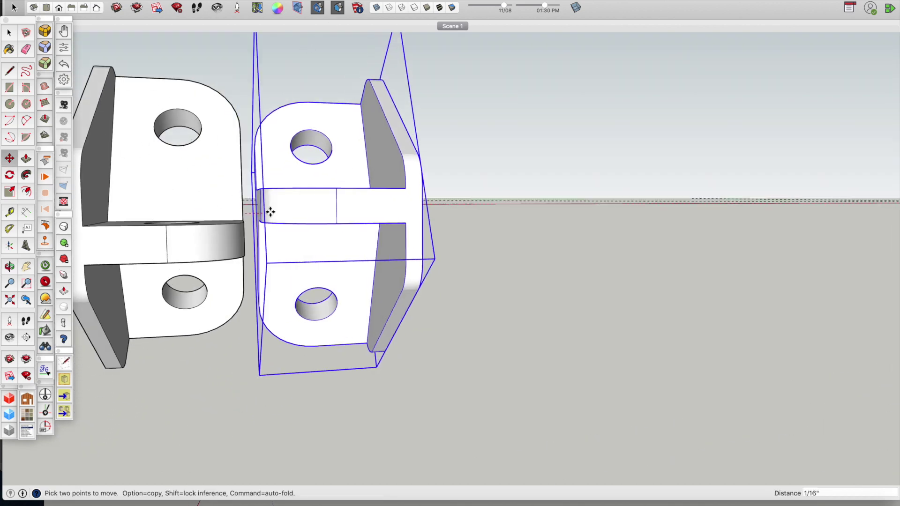
- Select both joint brackets and group them together
middle_click_drag(316, 234, 757, 360)
scroll(756, 360, "down", 5)
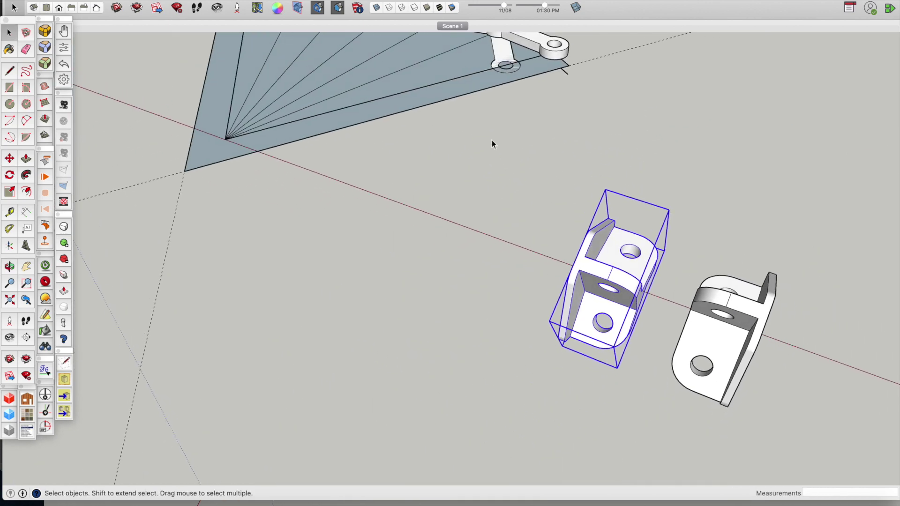
left_click_drag(799, 440, 800, 434)
key("super+g")
middle_click_drag(800, 433, 468, 331)
scroll(468, 331, "up", 8)
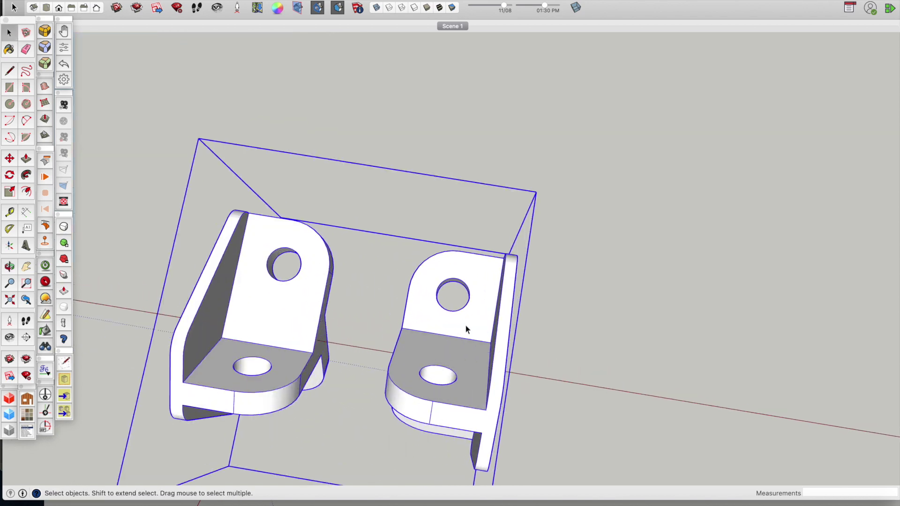
- Inside the bracket group, draw a reference line across the diameter of one bracket's upper hole
double_click(472, 305)
scroll(459, 284, "up", 2)
key("l")
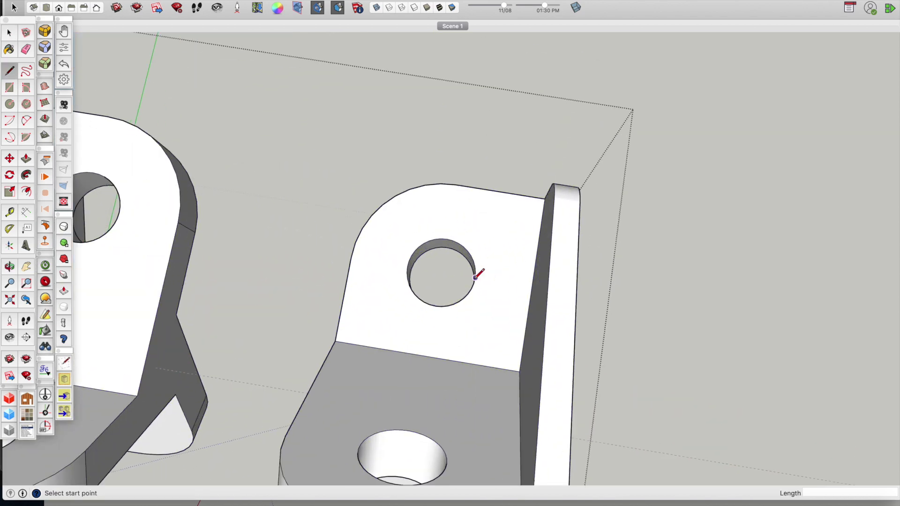
left_click(441, 274)
key("space")
scroll(442, 275, "down", 6)
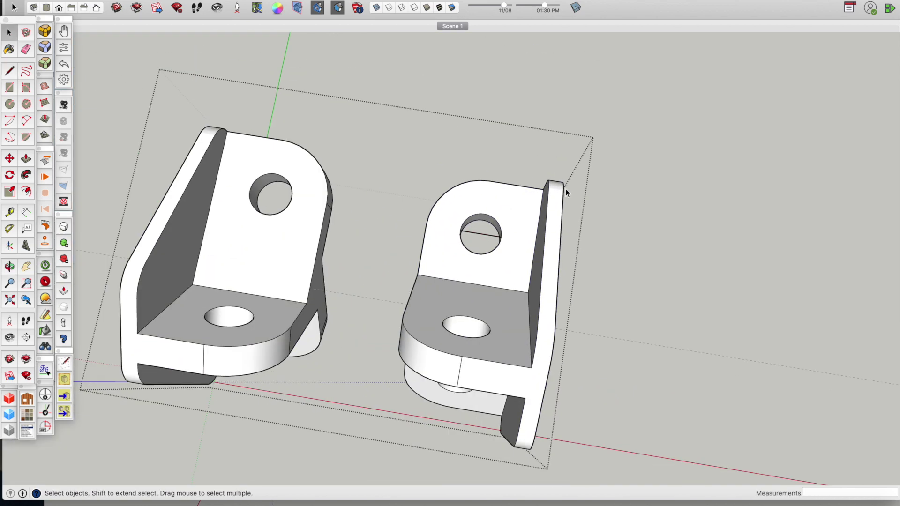
scroll(255, 129, "down", 2)
key("Escape")
- Move the bracket group by the hole line's midpoint onto the end hole of the scissor linkage
key("m")
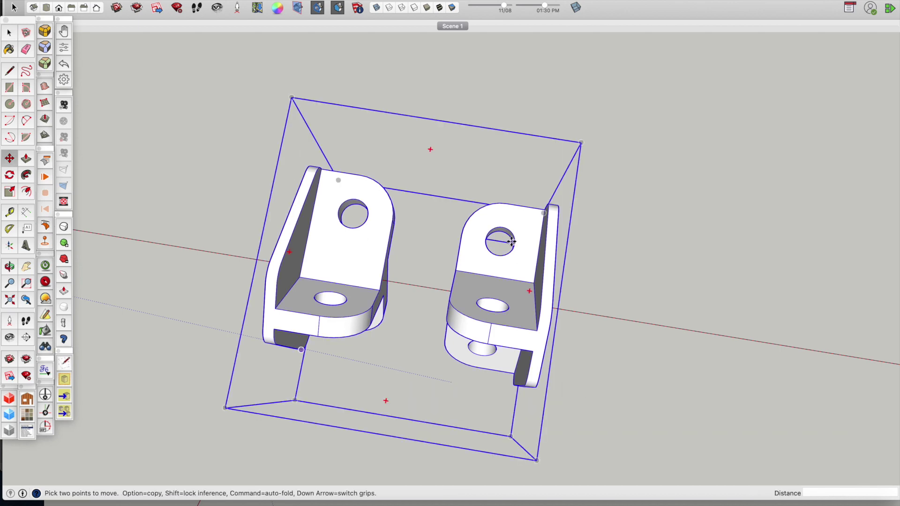
left_click(500, 242)
scroll(438, 361, "down", 5)
scroll(353, 92, "up", 3)
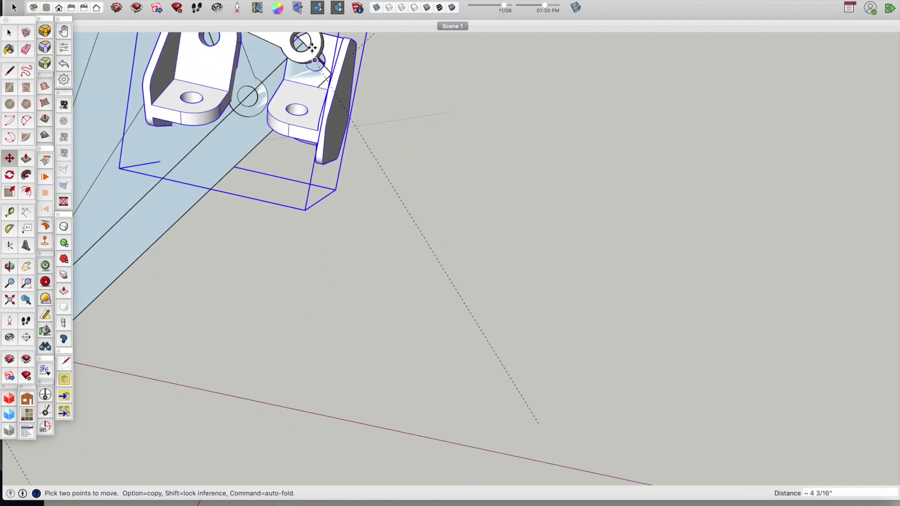
scroll(398, 115, "down", 3)
middle_click_drag(398, 116, 450, 155)
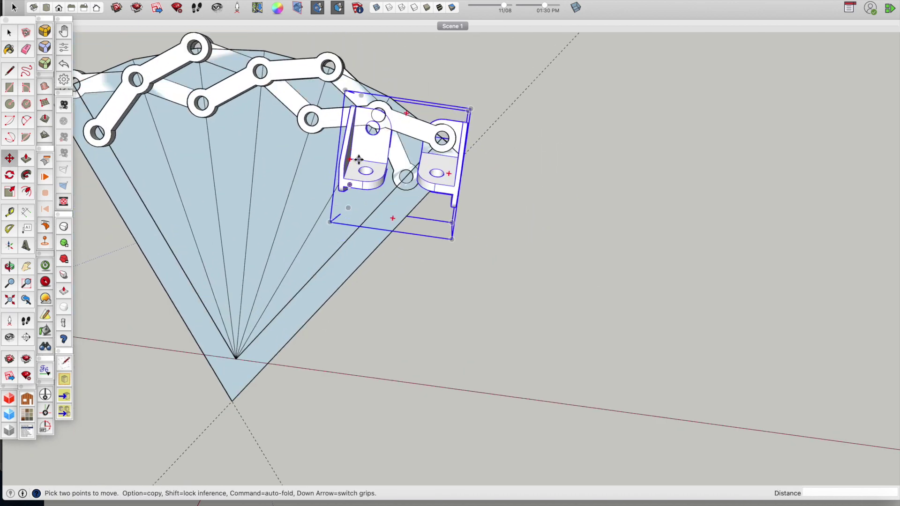
- Rotate the bracket group about 55 degrees around the linkage's end hole to align it with the template's edge
scroll(513, 138, "up", 5)
key("q")
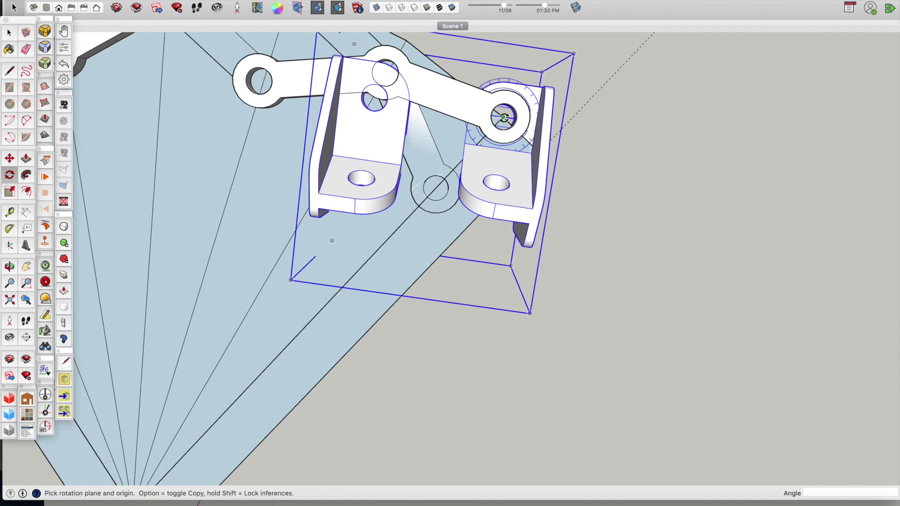
left_click(503, 117)
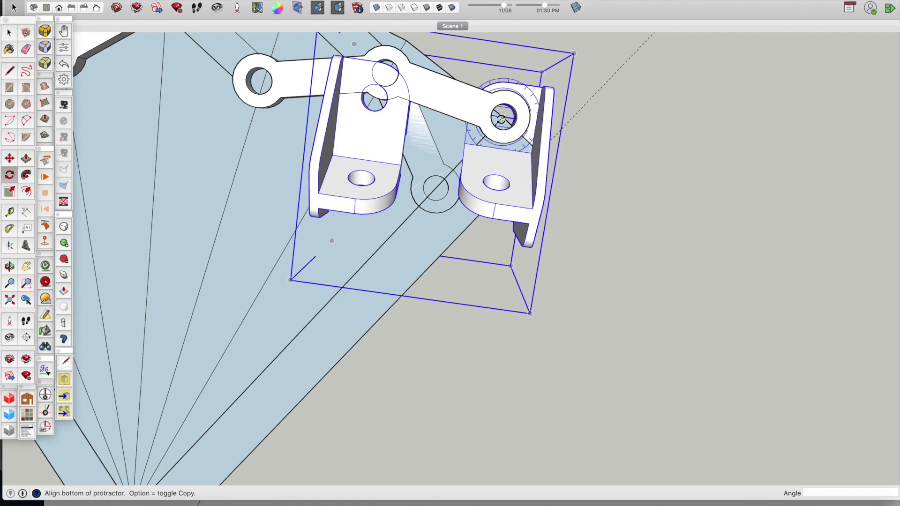
left_click(499, 150)
scroll(525, 138, "up", 6)
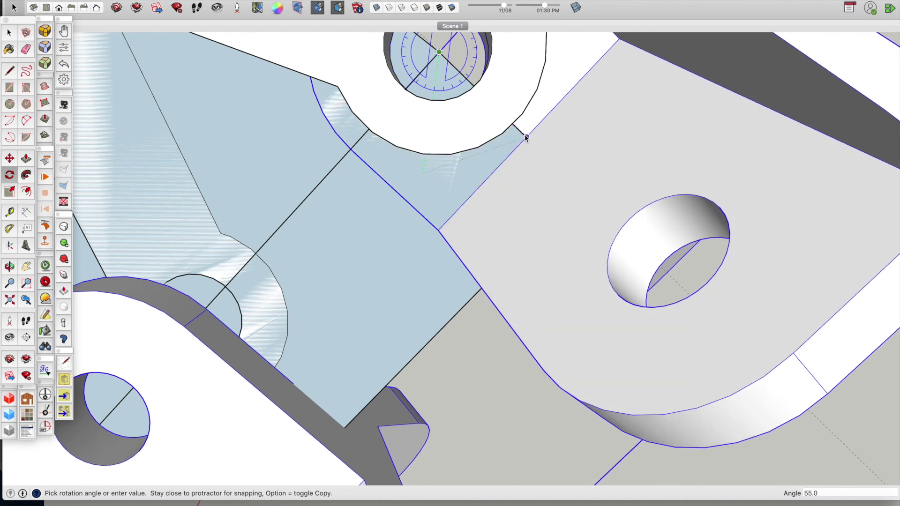
left_click(521, 135)
- Within the group, move the second bracket about 1/4" so its hole lines up with the linkage's other arm end
scroll(422, 271, "down", 5)
scroll(362, 253, "up", 6)
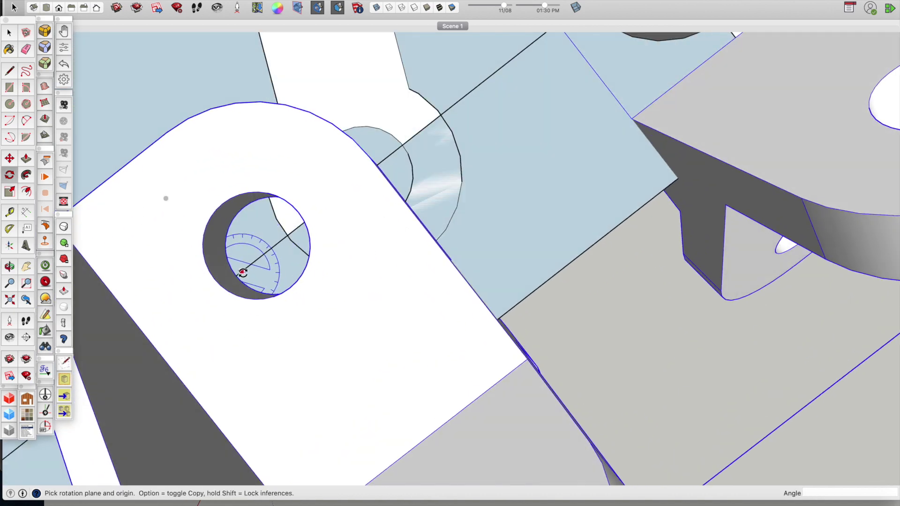
key("space")
key("m")
left_click(236, 276)
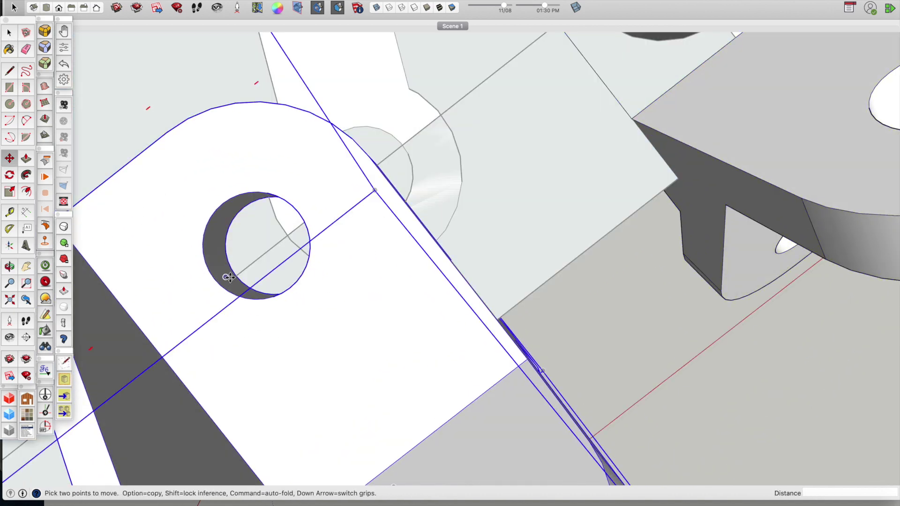
scroll(301, 247, "down", 2)
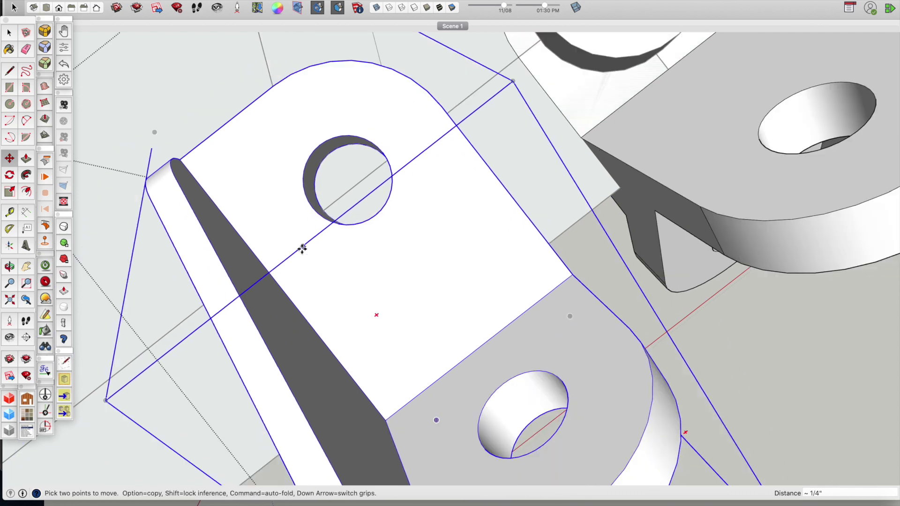
key("space")
scroll(695, 348, "down", 5)
scroll(310, 283, "up", 8)
key("o")
scroll(320, 273, "down", 4)
key("space")
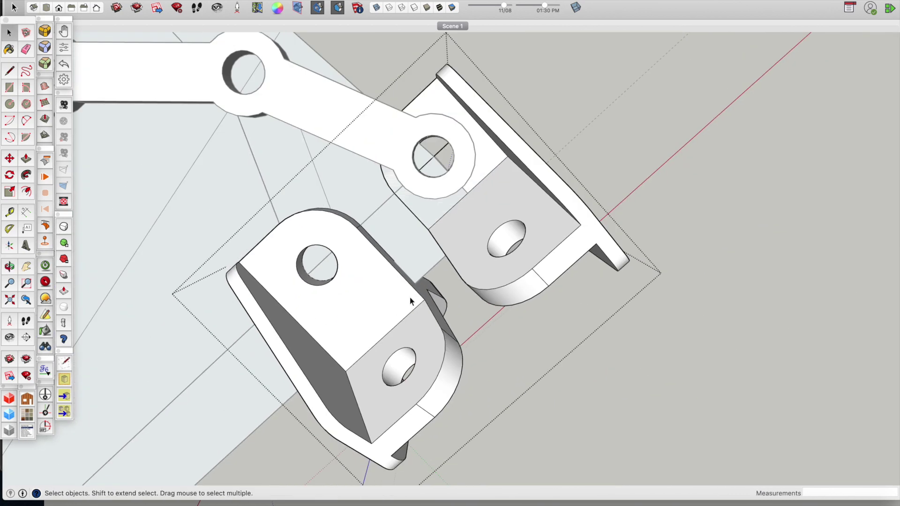
- Delete the fan segments inside the template, keeping only its two outer edge strips
scroll(437, 164, "up", 6)
scroll(437, 162, "down", 10)
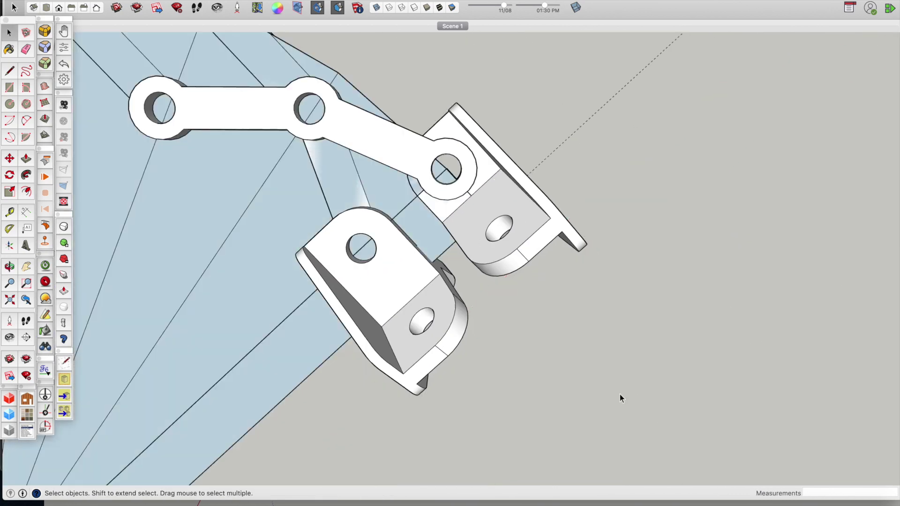
scroll(141, 415, "up", 4)
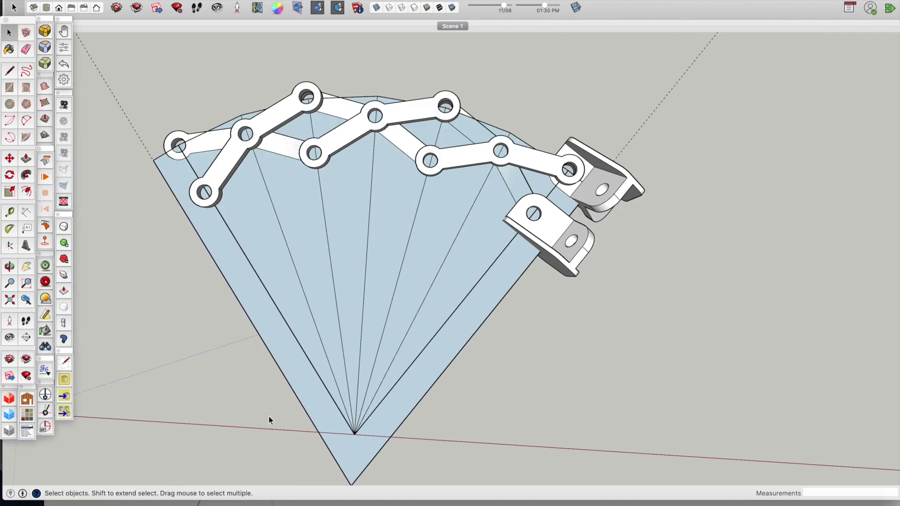
left_click(349, 325)
key("Delete")
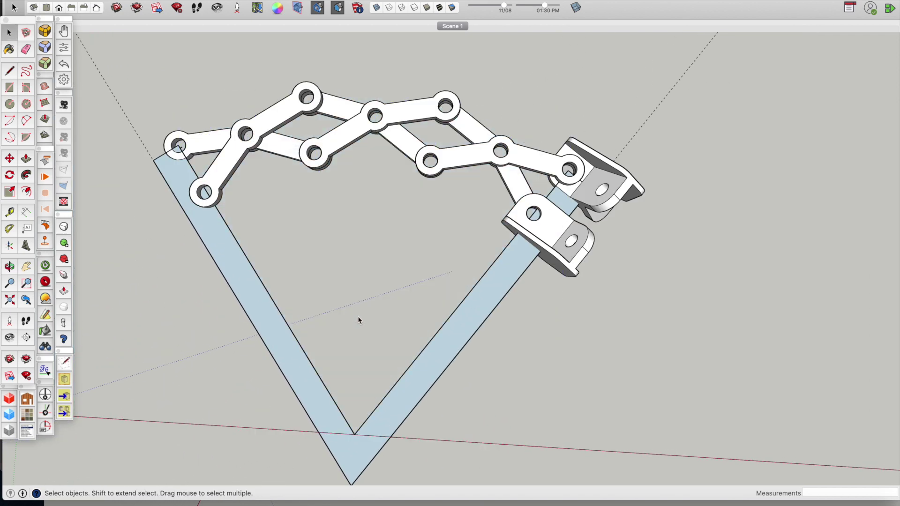
- Rotate the whole linkage, its brackets and the template strips 45 degrees around the red axis about the template's apex
scroll(359, 319, "down", 3)
middle_click_drag(359, 317, 273, 261)
left_click_drag(222, 173, 535, 399)
scroll(386, 376, "up", 2)
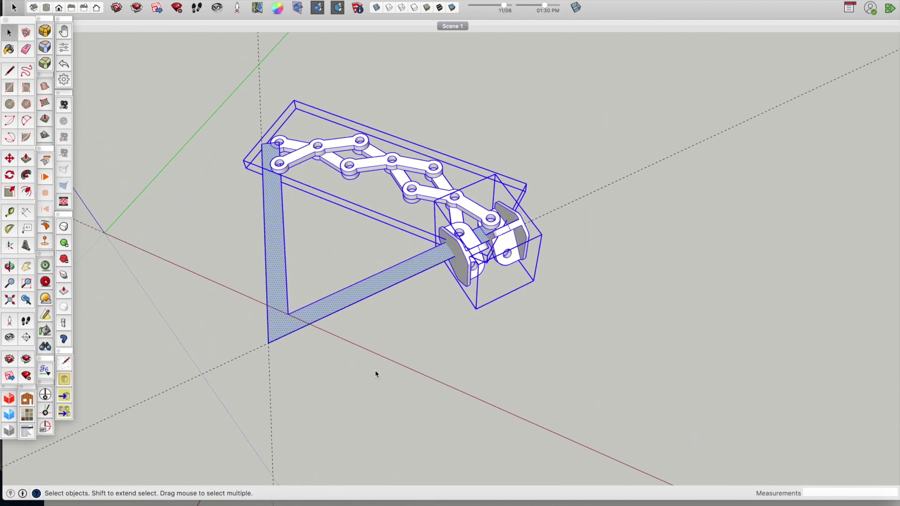
key("q")
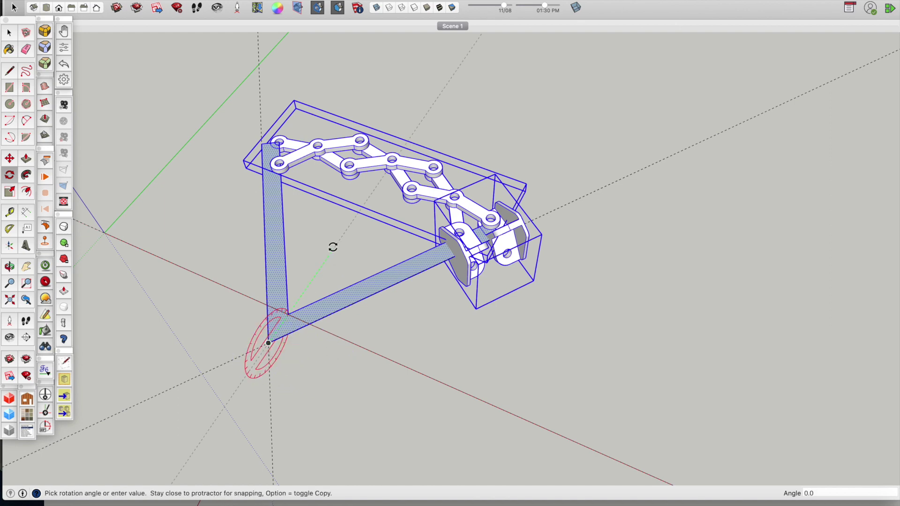
key("Return")
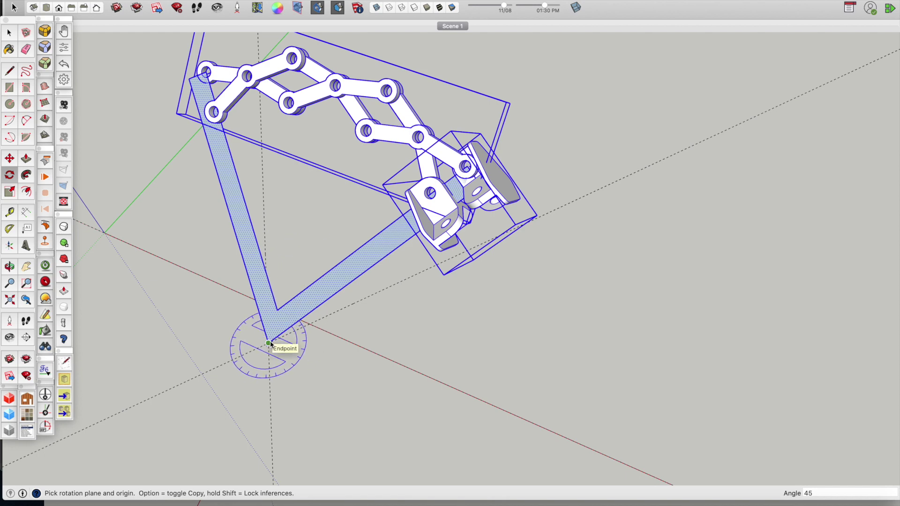
- Array three rotated copies of the tilted assembly at 90-degree steps around the vertical axis through the apex
left_click(200, 317)
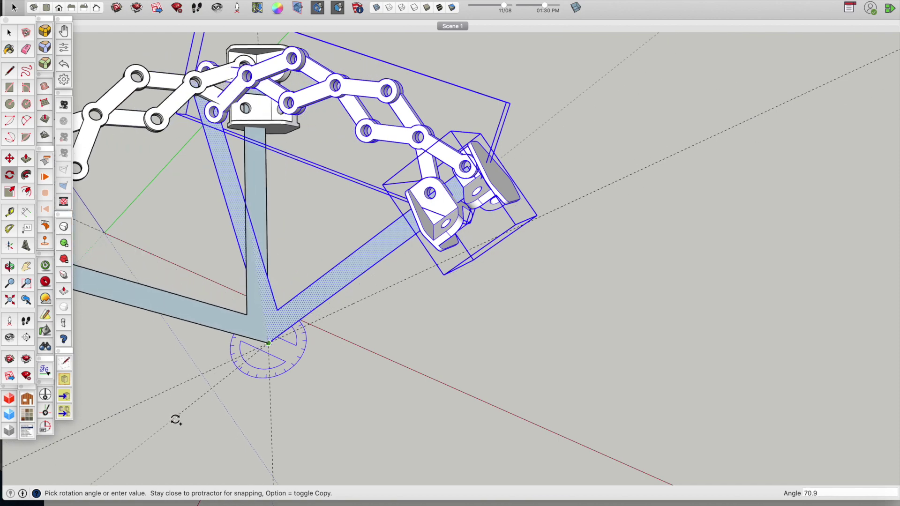
key("Escape")
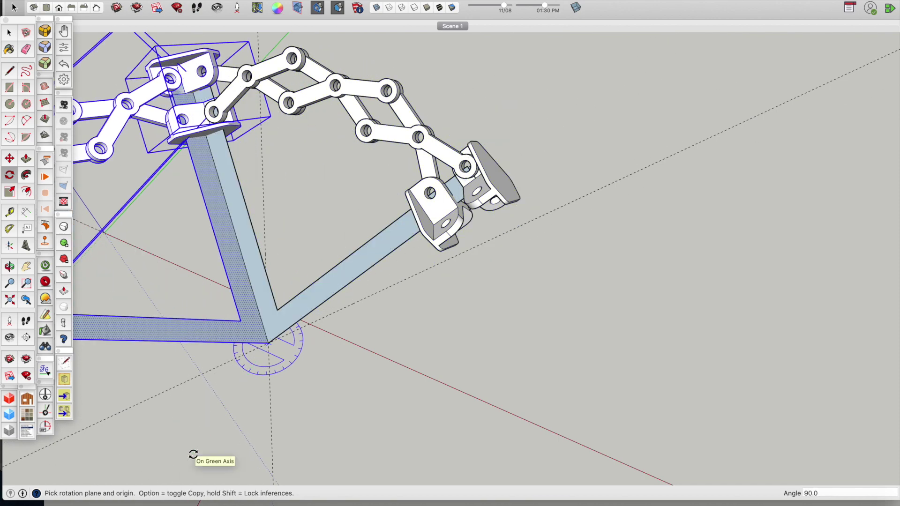
key("Return")
- Make a copy of all four assemblies rotated 180 degrees around the red axis about the shared apex
middle_click_drag(193, 455, 301, 341)
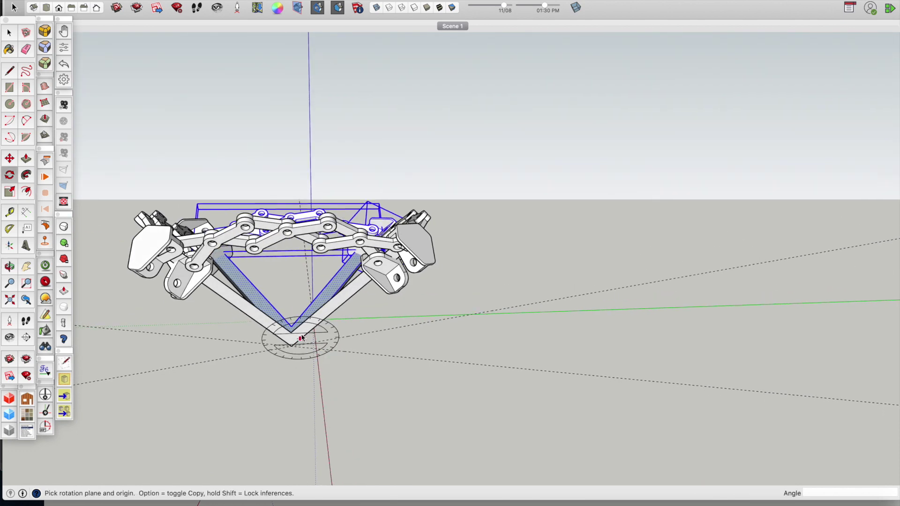
key("space")
left_click_drag(111, 156, 468, 406)
key("q")
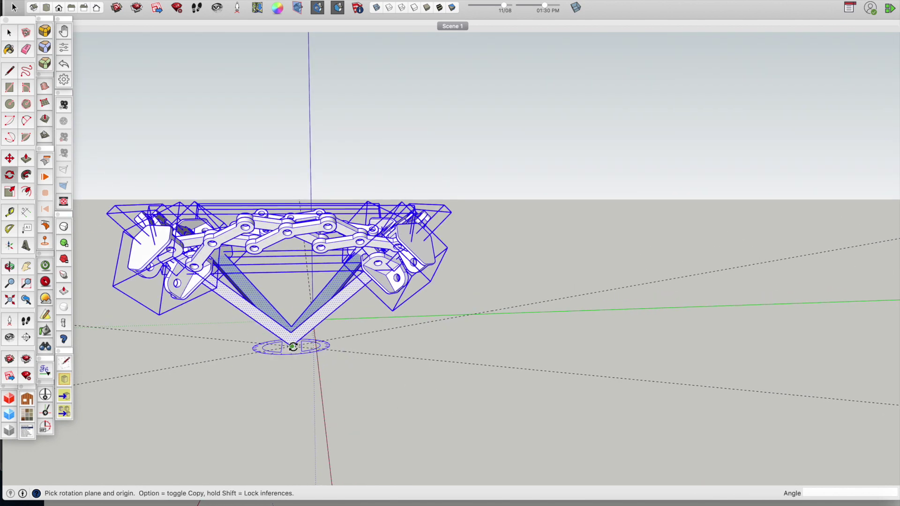
key("Right")
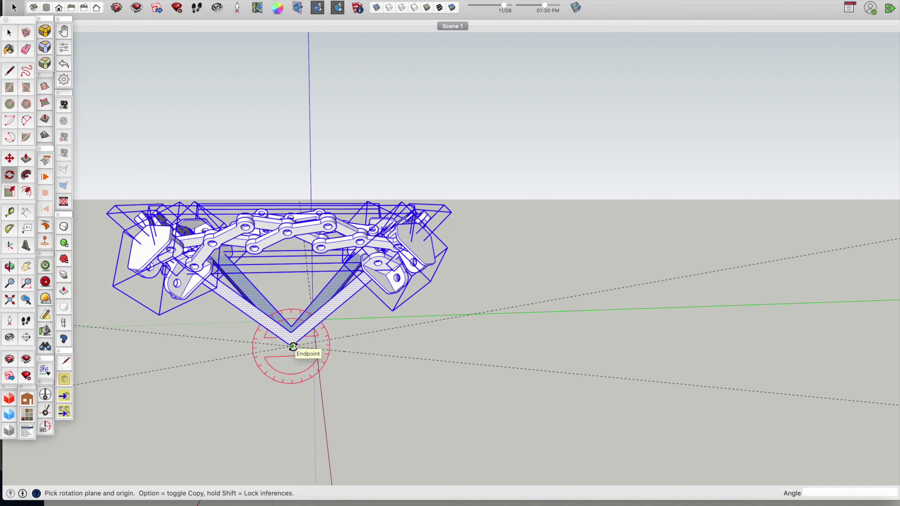
left_click(433, 349)
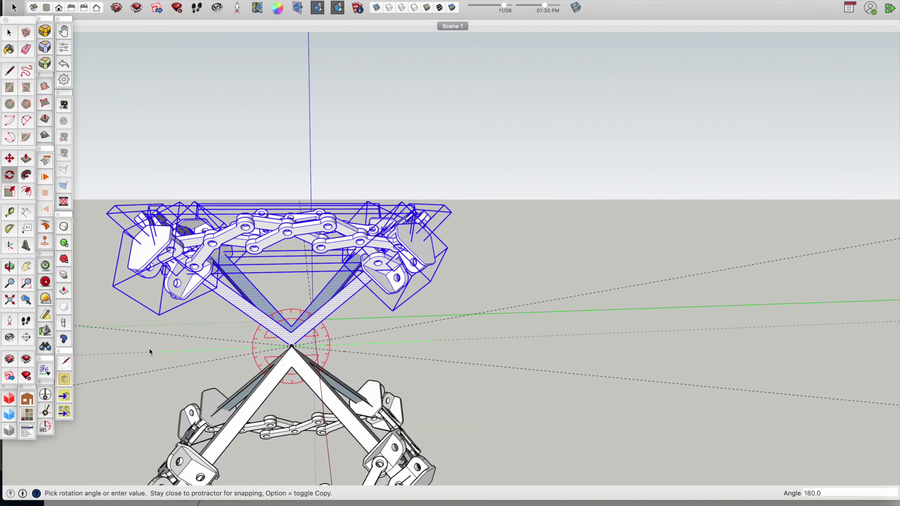
left_click(149, 348)
- Rotate a copy of the front upper linkage about the apex so it stands vertically between the upper and lower brackets
middle_click_drag(166, 338, 359, 234)
key("space")
left_click(457, 366)
left_click(359, 234)
key("q")
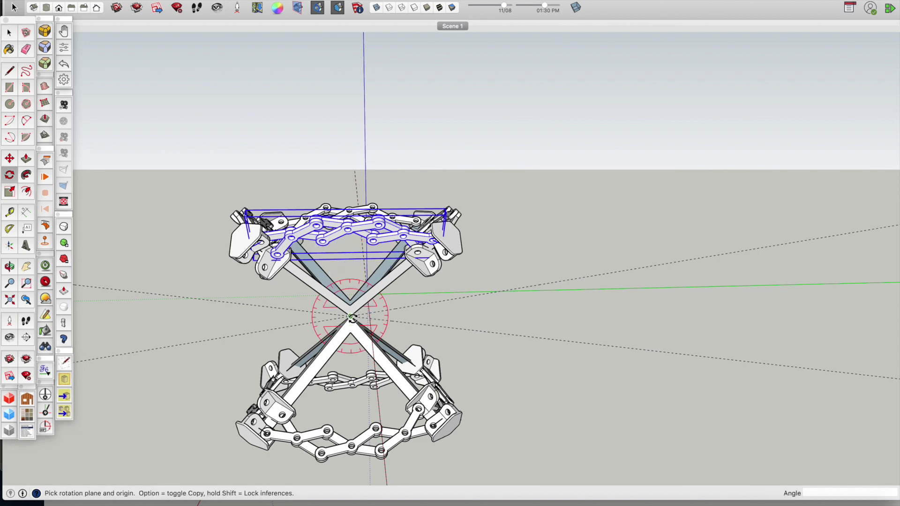
left_click(351, 317)
left_click(351, 251)
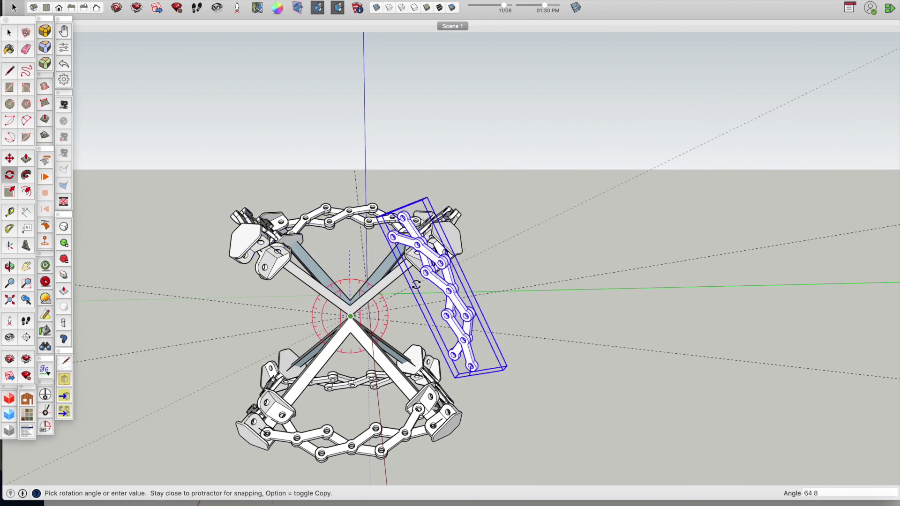
key("alt")
left_click(418, 309)
- Array three copies of the vertical linkage at 90-degree steps around the vertical axis through the apex
key("space")
key("q")
left_click(351, 318)
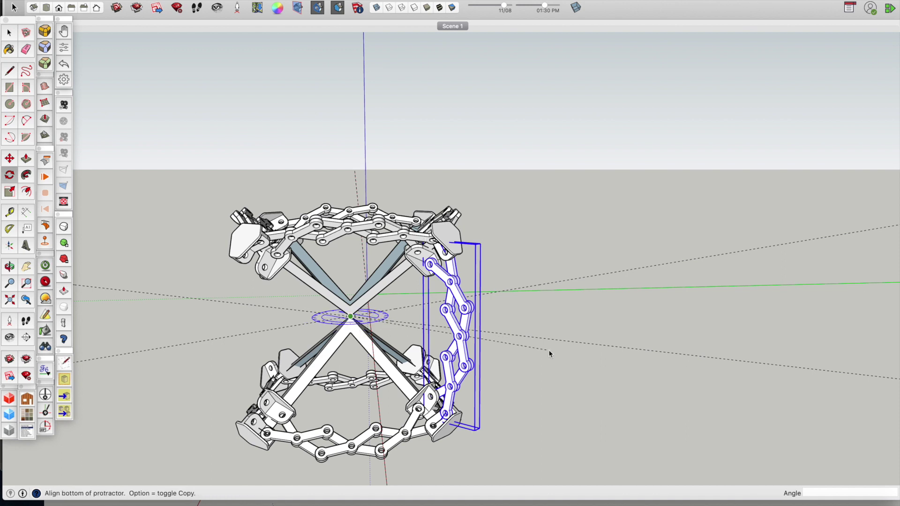
left_click(563, 340)
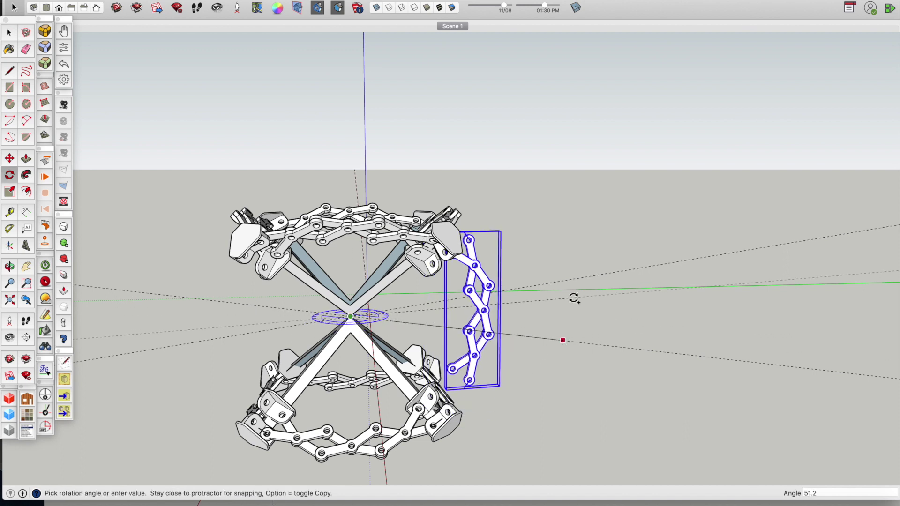
left_click(561, 263)
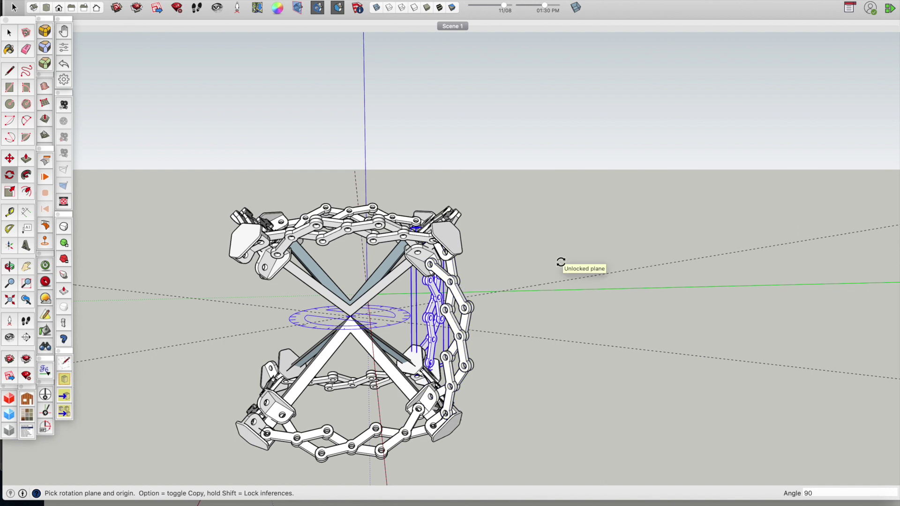
key("Return")
- Delete the template strips and guide lines from the middle of the completed linkage frame
key("space")
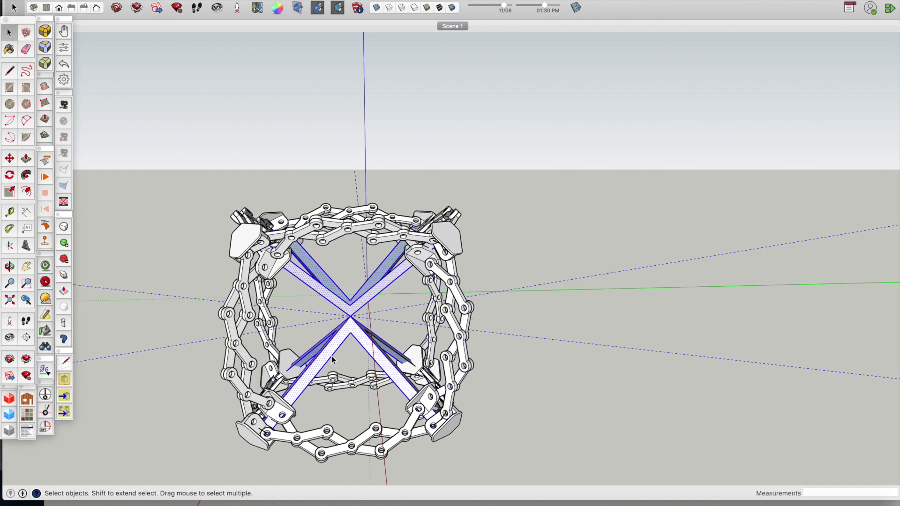
key("Delete")
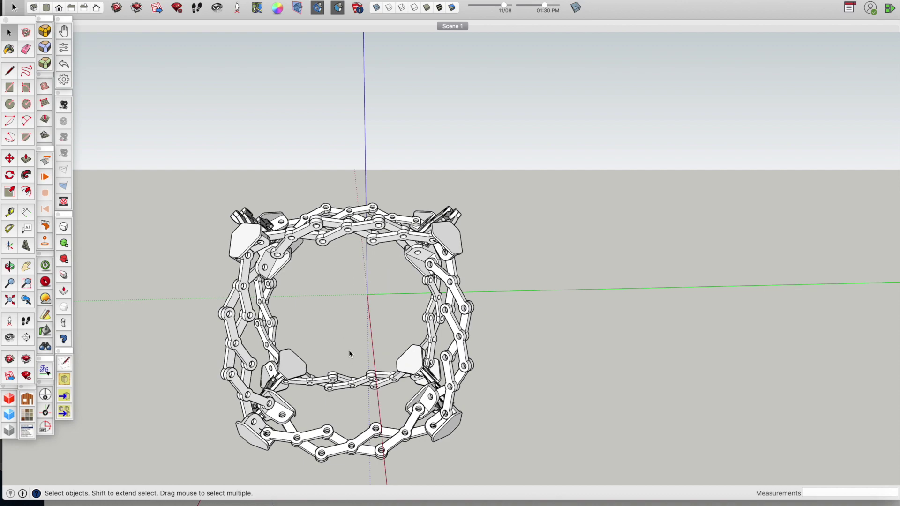
middle_click_drag(372, 291, 276, 358)
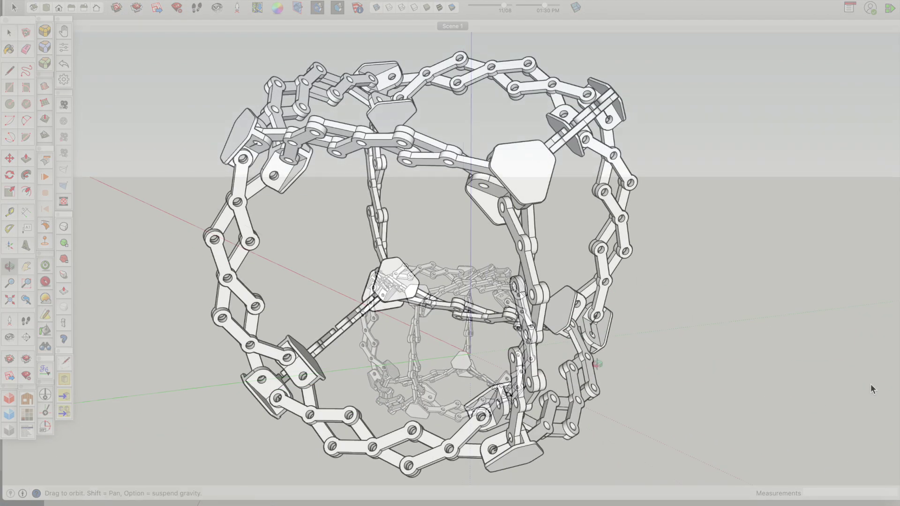